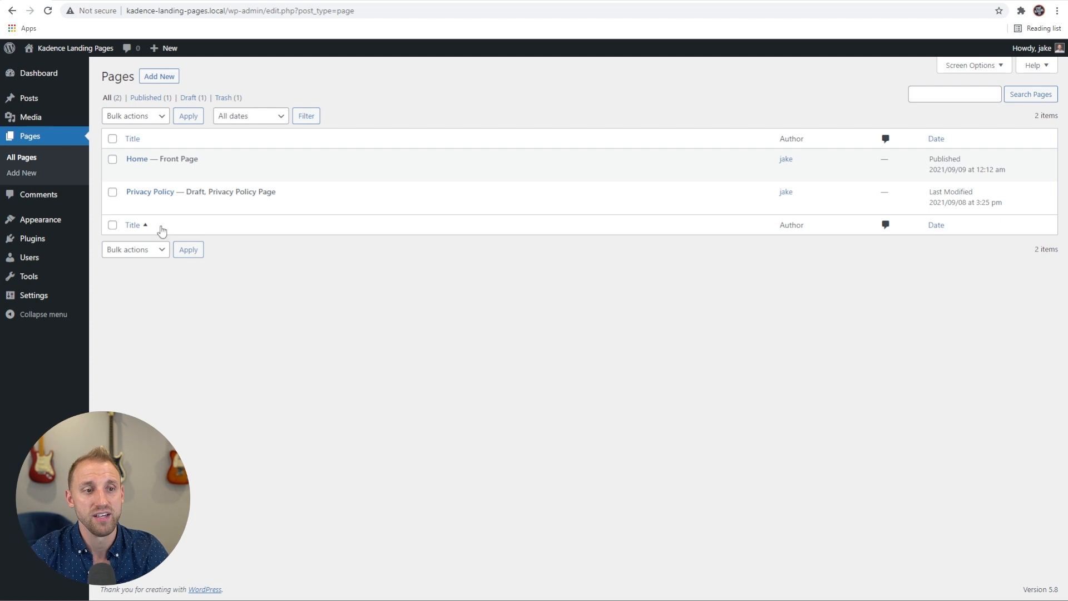
Find the Kadence theme in the WordPress theme directory, then install and activate it
mouse_move(54, 223)
left_click(110, 222)
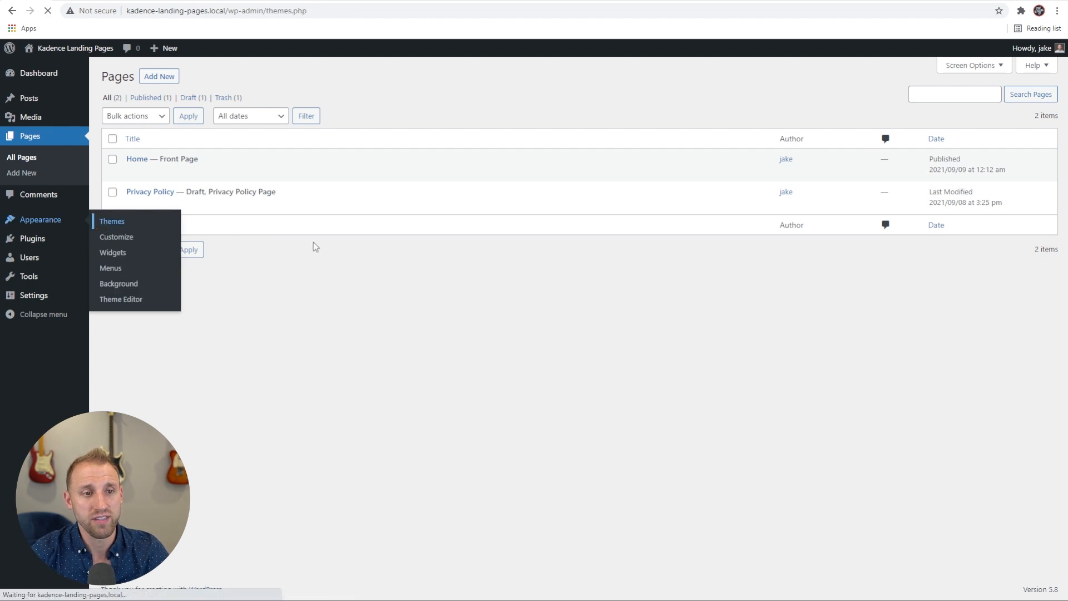
left_click(204, 77)
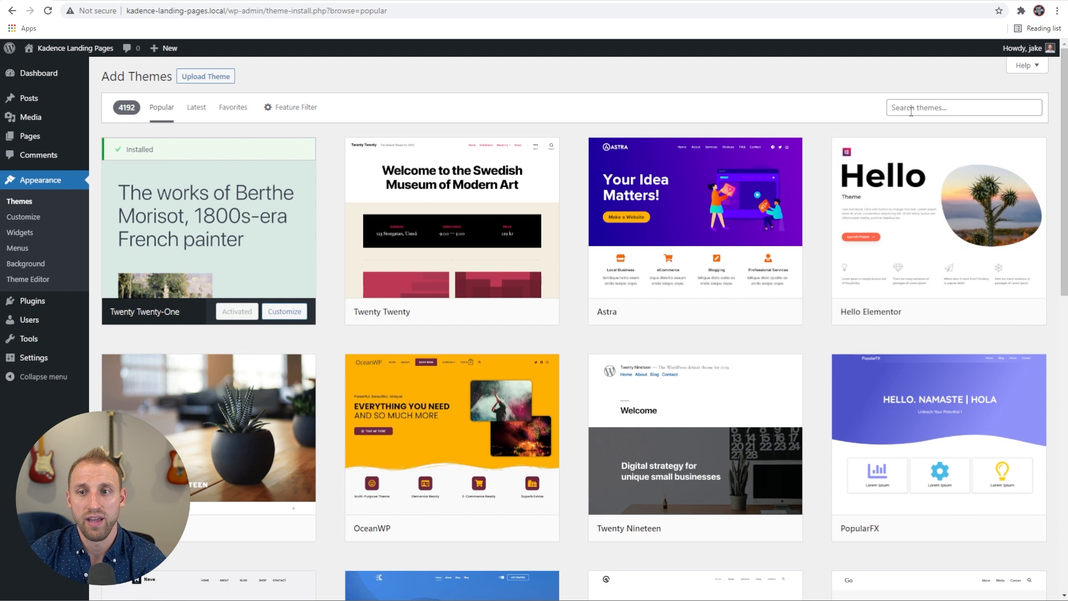
left_click(912, 109)
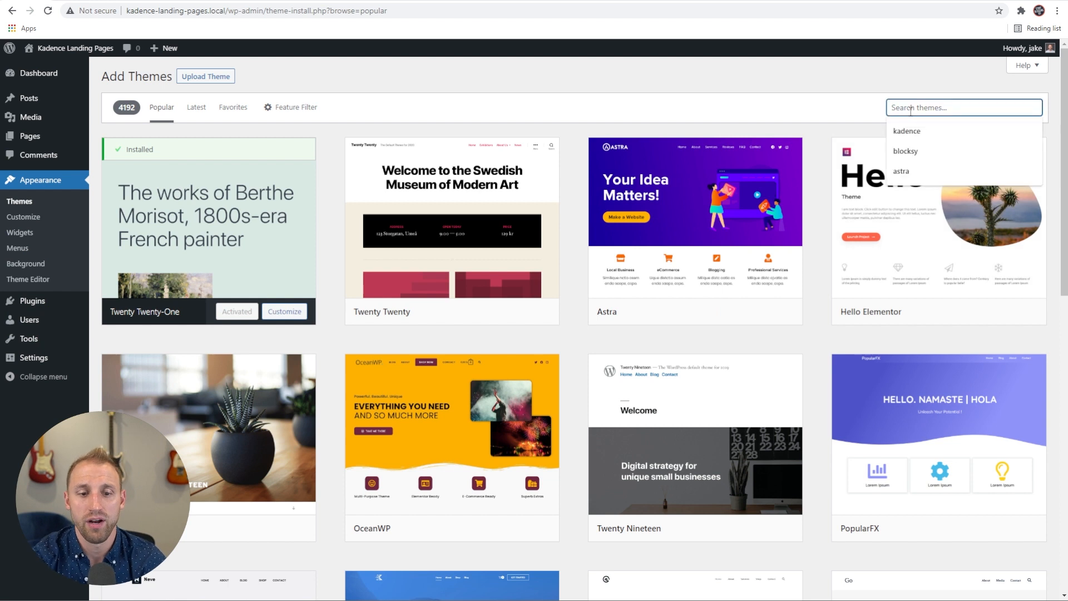
type("kadence")
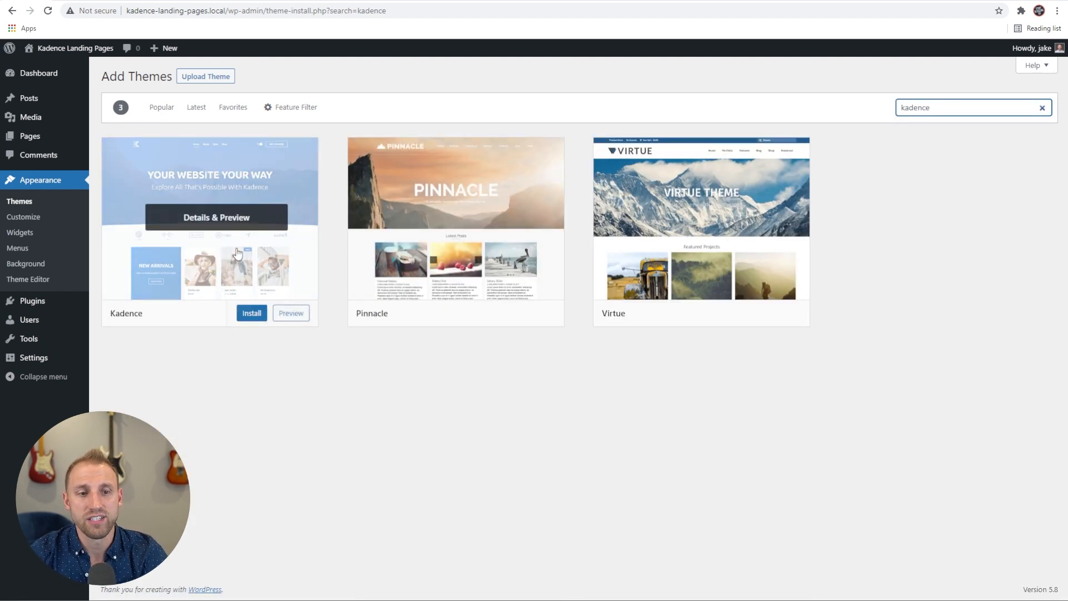
left_click(252, 313)
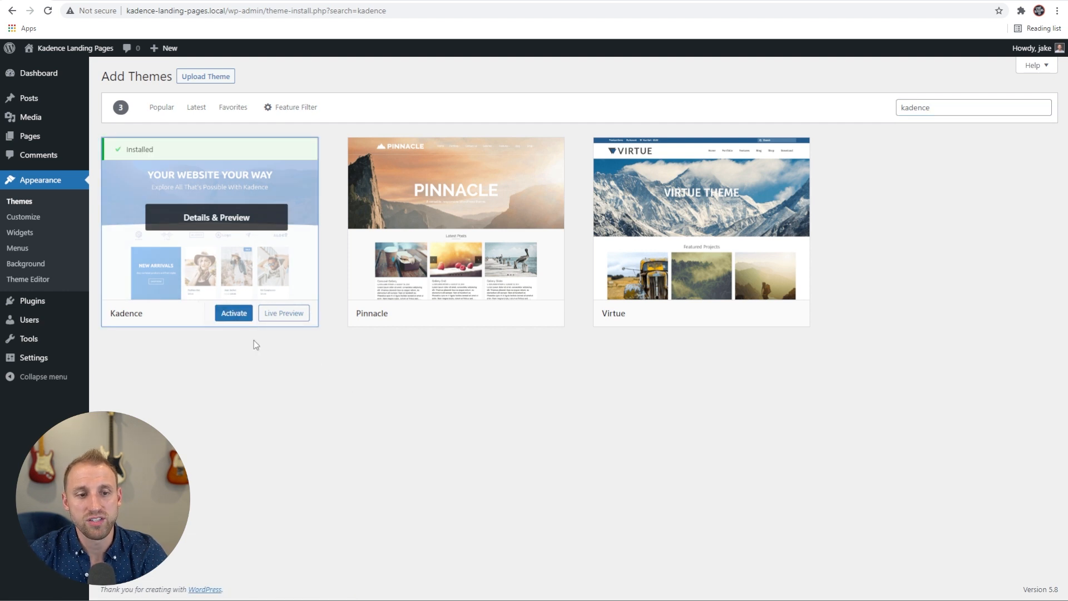
left_click(233, 313)
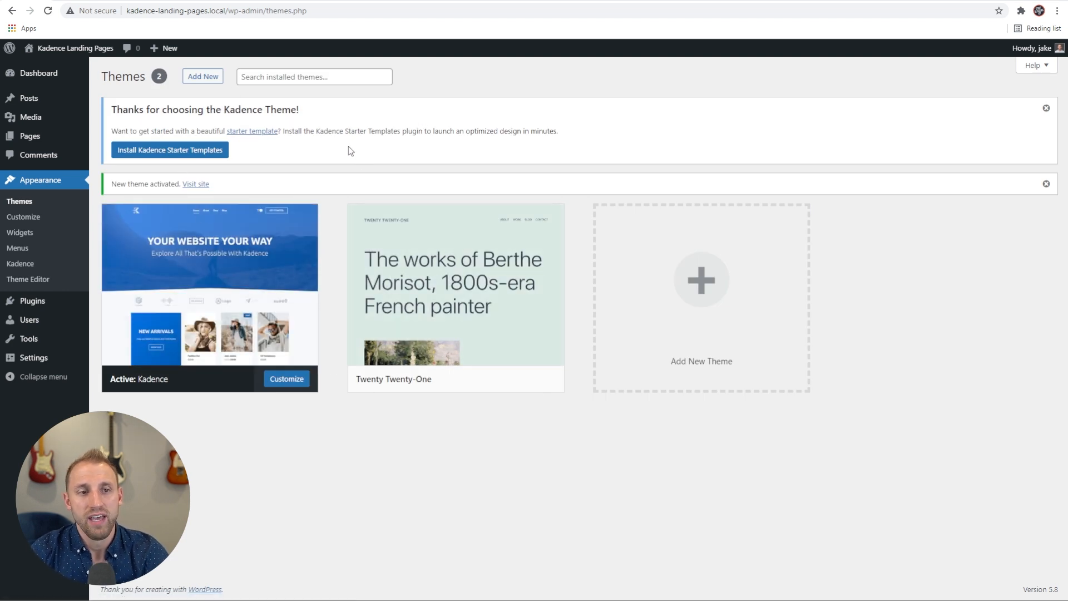
Install the Kadence Starter Templates plugin and browse its templates for the Gutenberg builder
left_click(201, 152)
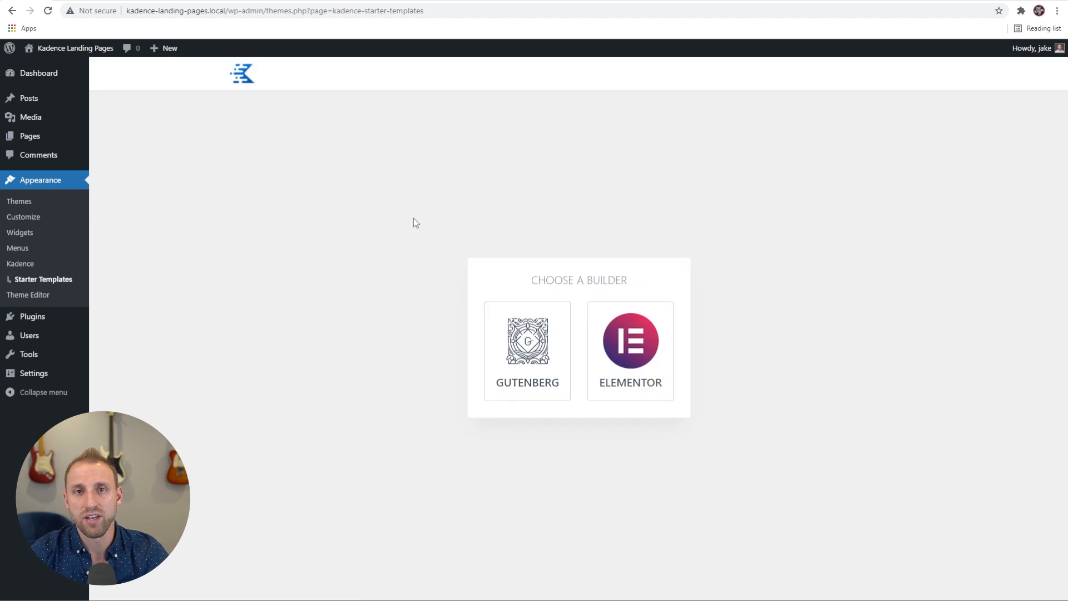
left_click(531, 347)
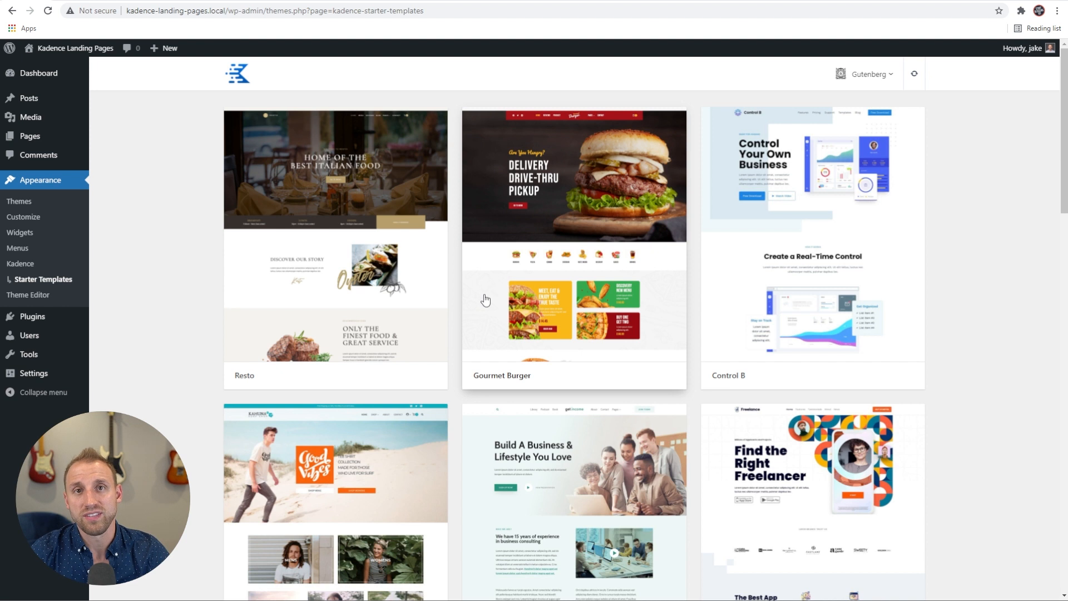
scroll(539, 313, "down", 10)
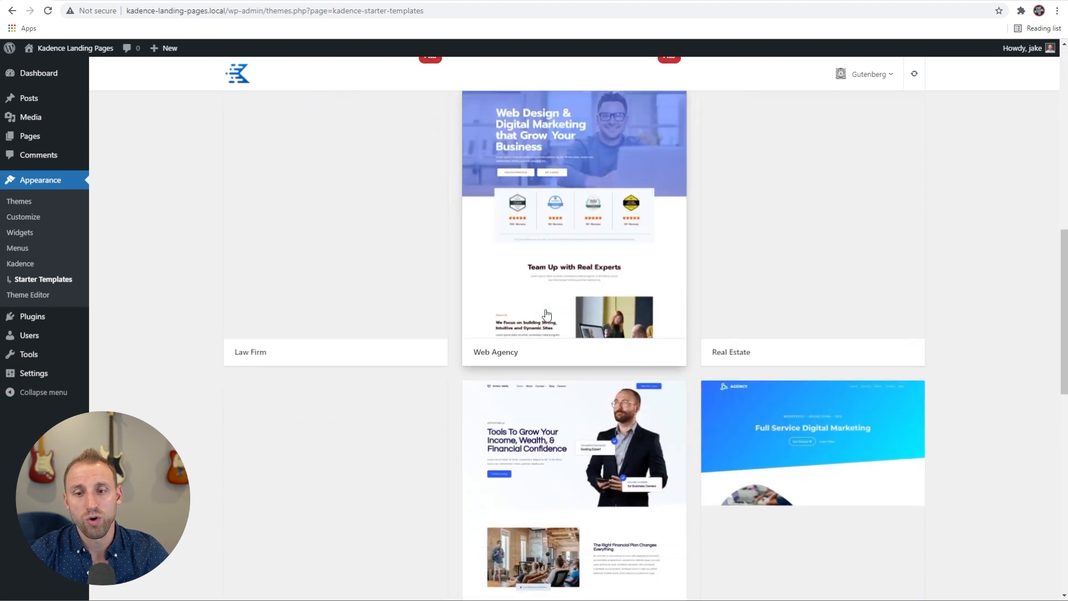
scroll(547, 314, "down", 3)
scroll(547, 314, "down", 1)
scroll(546, 314, "up", 6)
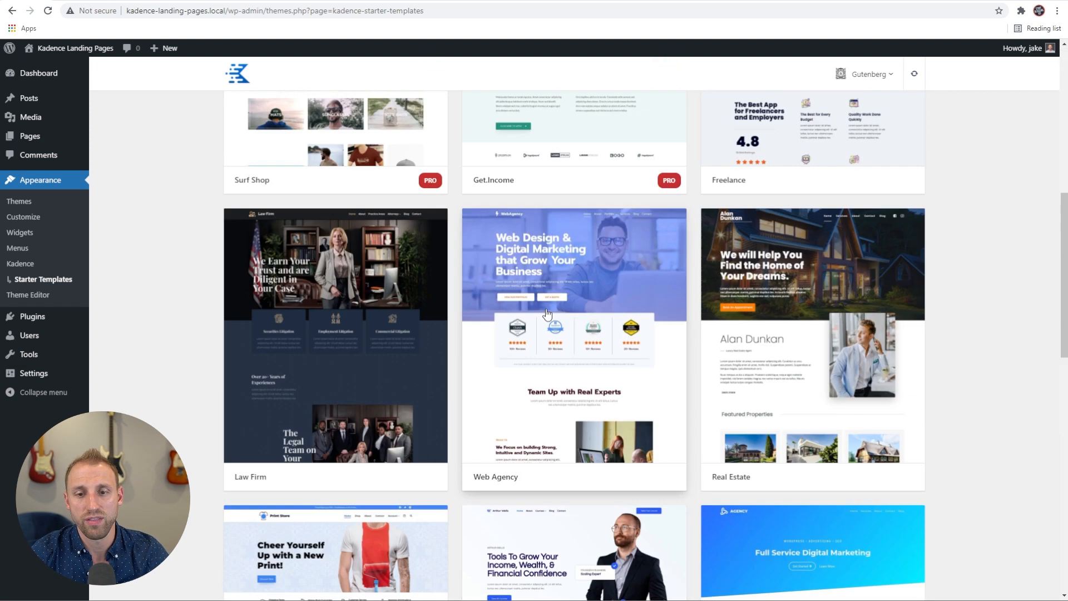
scroll(547, 314, "up", 6)
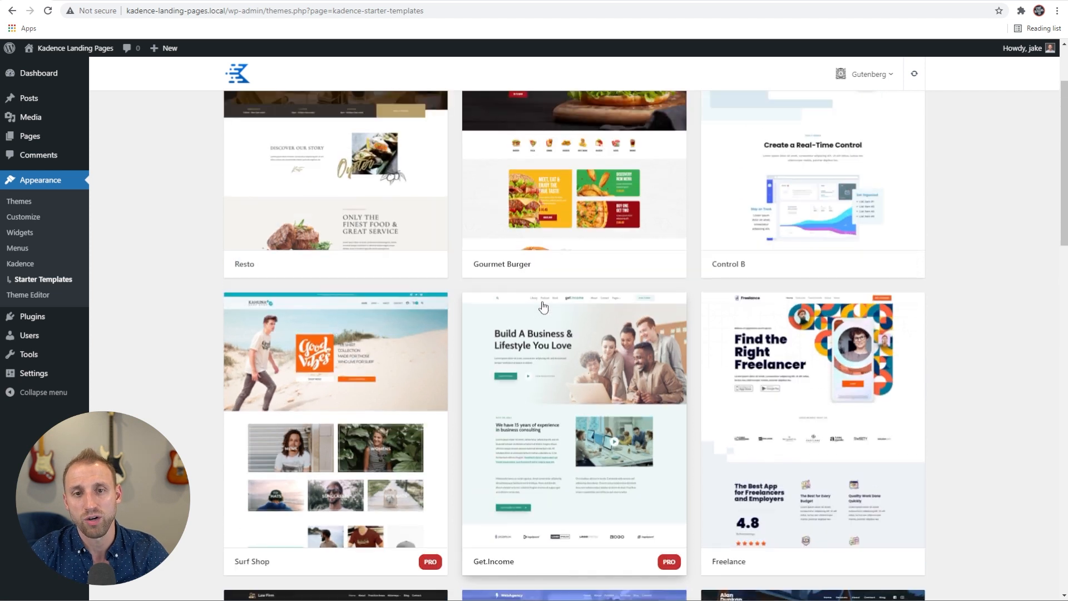
scroll(544, 306, "up", 2)
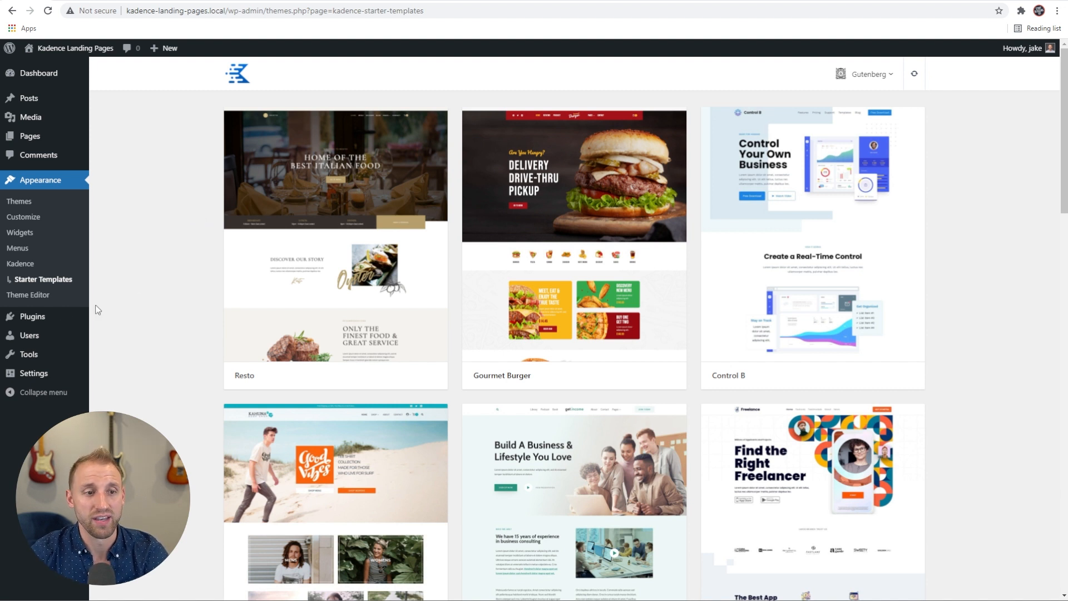
Search the plugin directory for "kadence blocks", then install and activate Gutenberg Blocks by Kadence Blocks
left_click(31, 316)
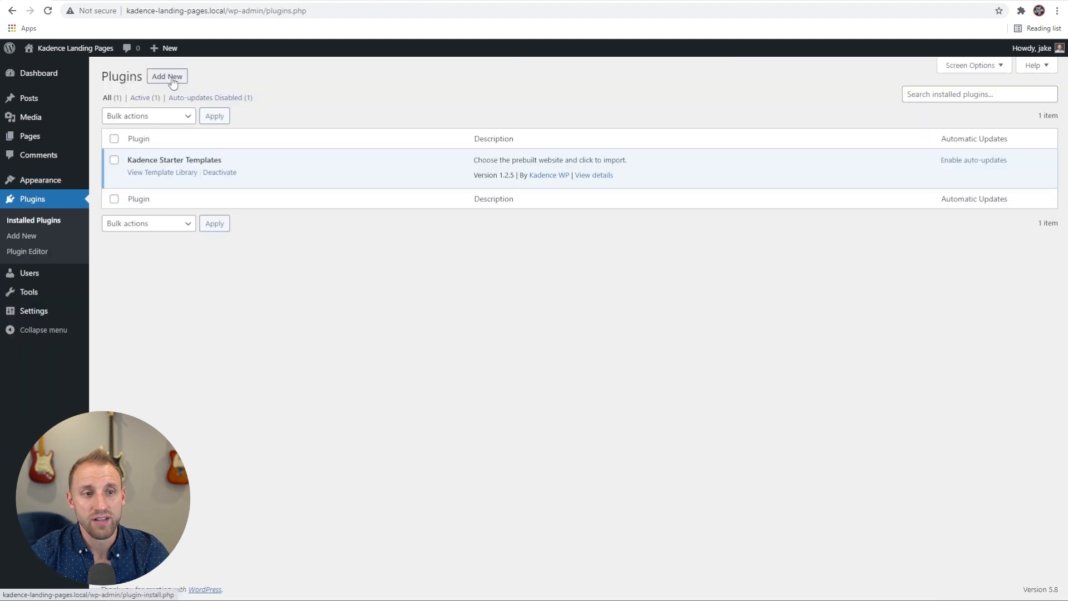
left_click(167, 77)
left_click(956, 106)
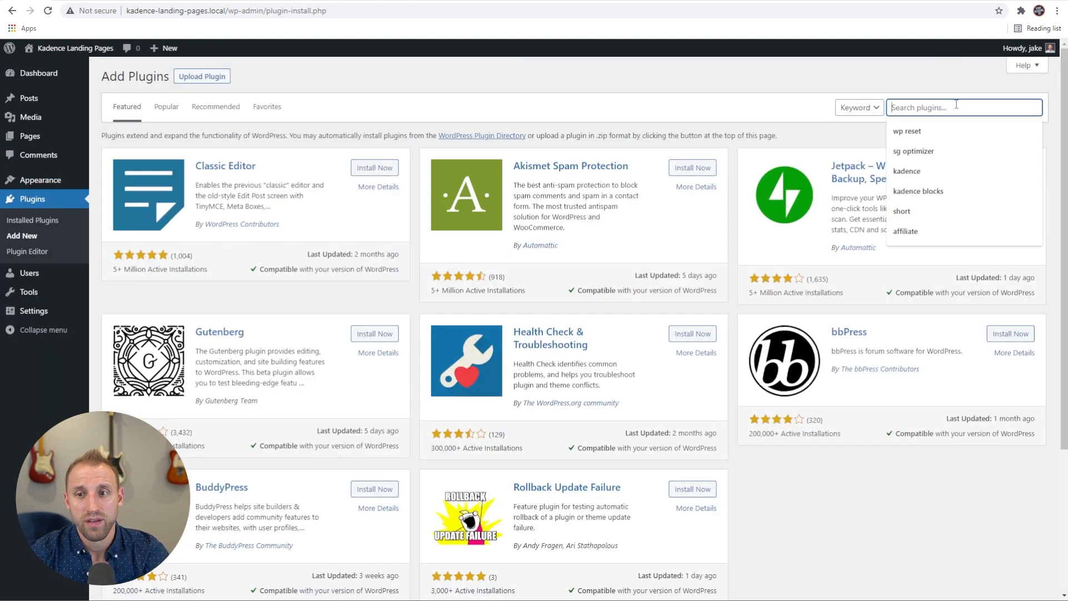
type("kadence bloc")
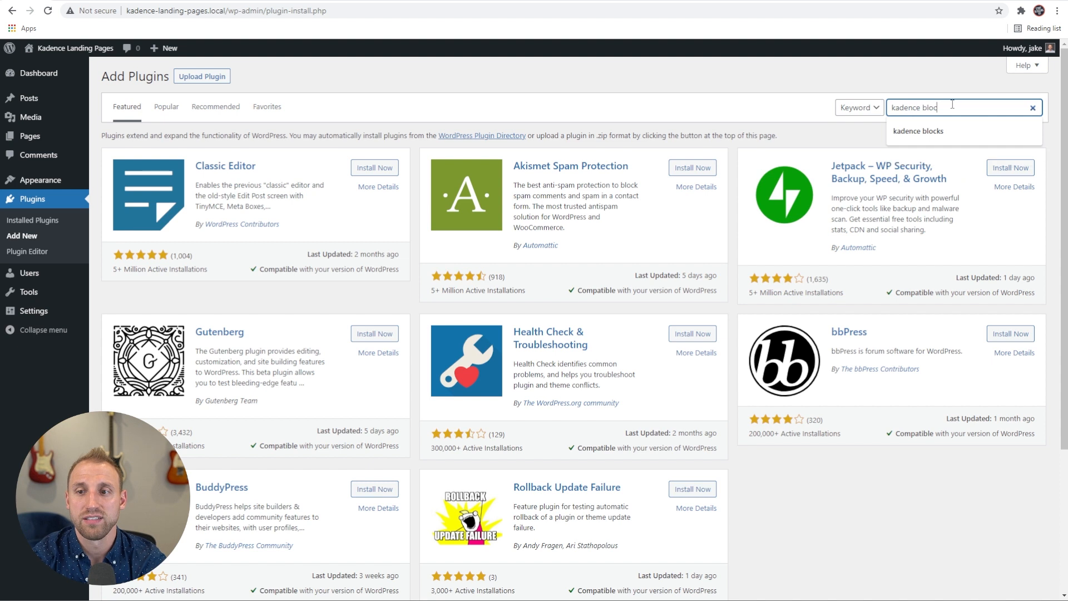
type("ks")
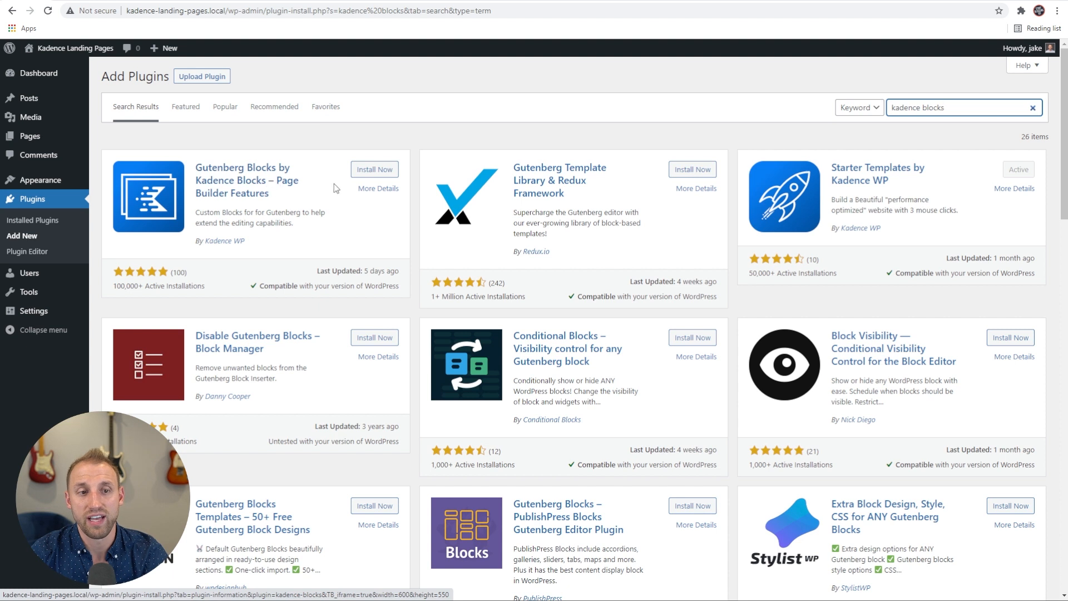
left_click(368, 174)
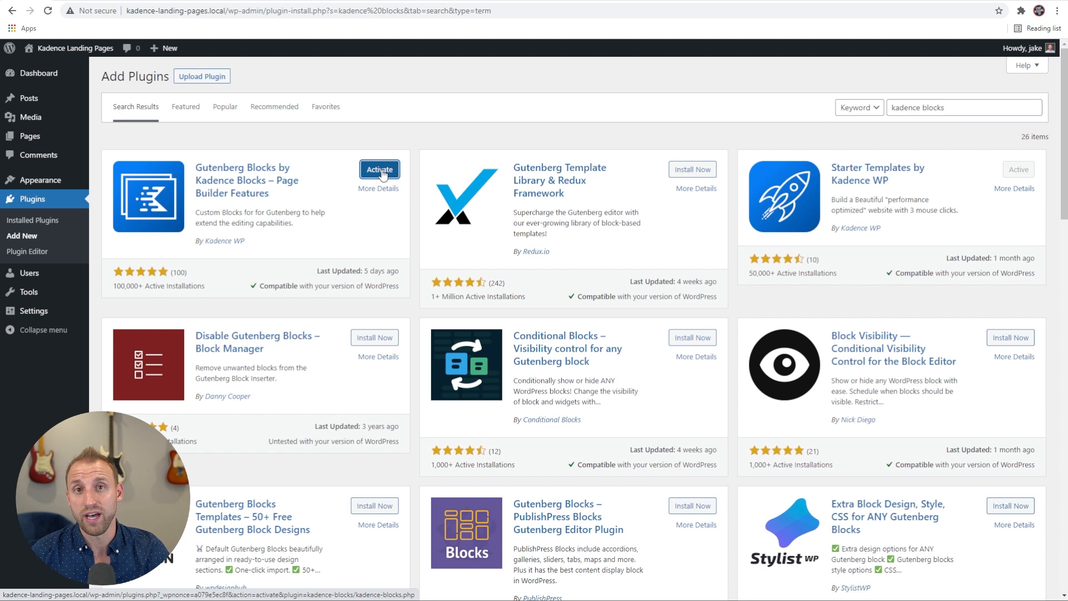
left_click(383, 171)
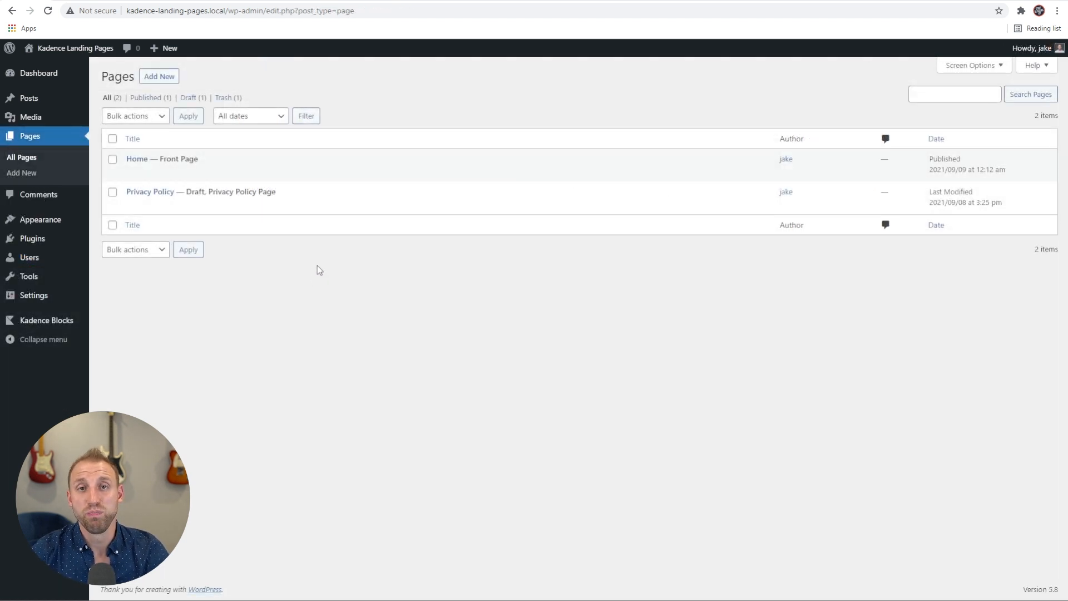
Open the Home page for editing, disable its page title and set its page layout to Fullwidth
mouse_move(318, 153)
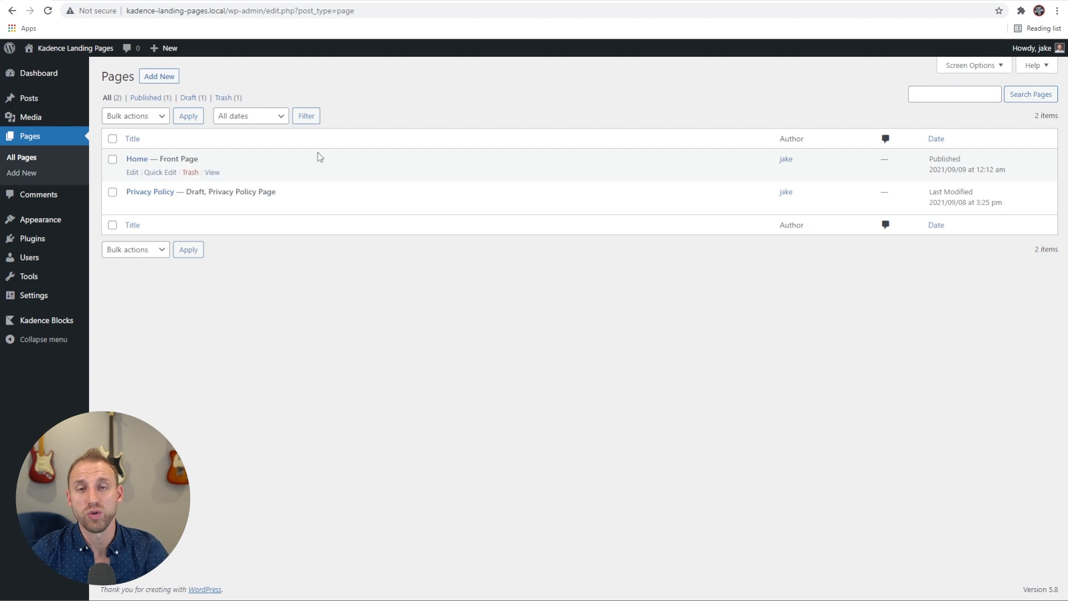
left_click(136, 160)
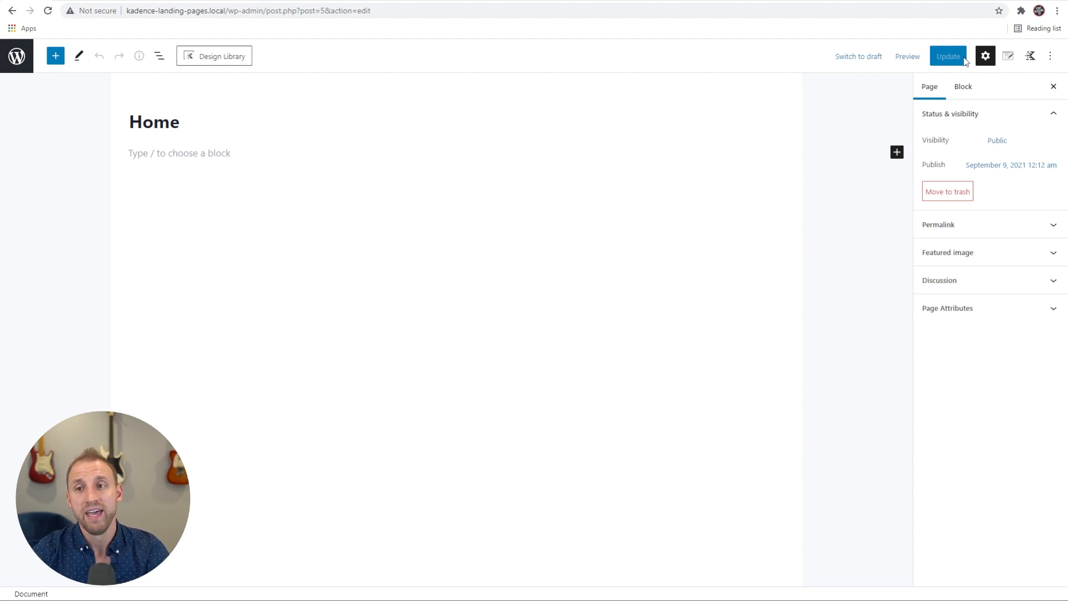
left_click(1009, 56)
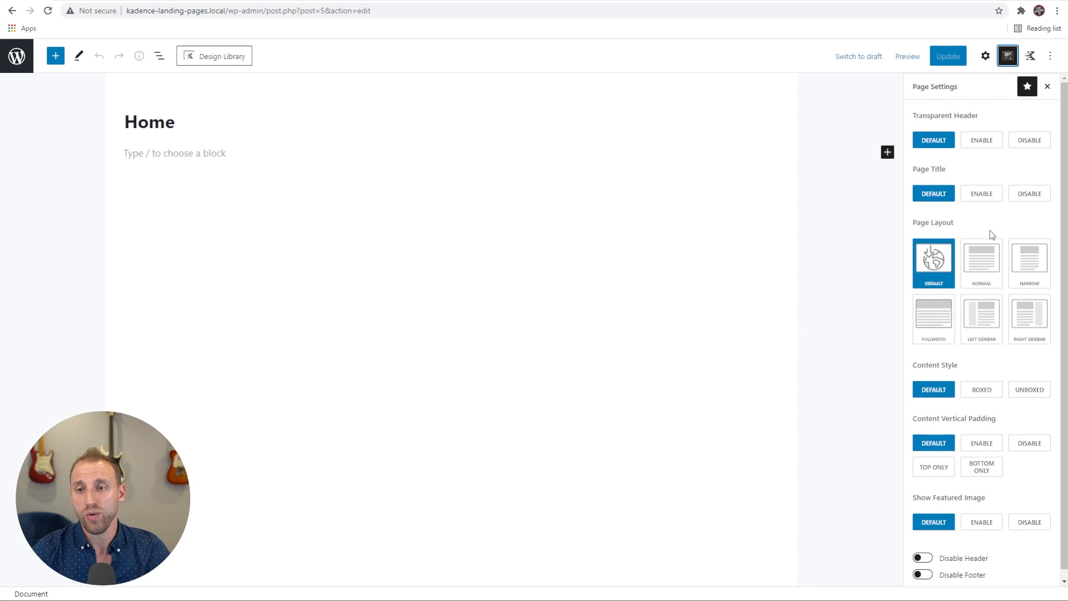
left_click(1026, 199)
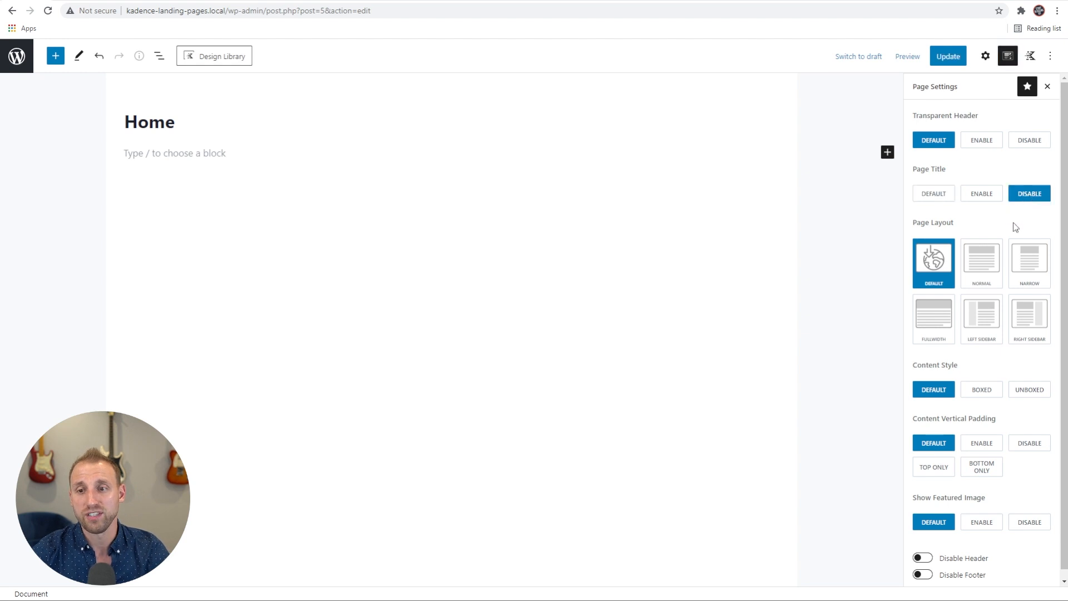
scroll(1000, 217, "down", 1)
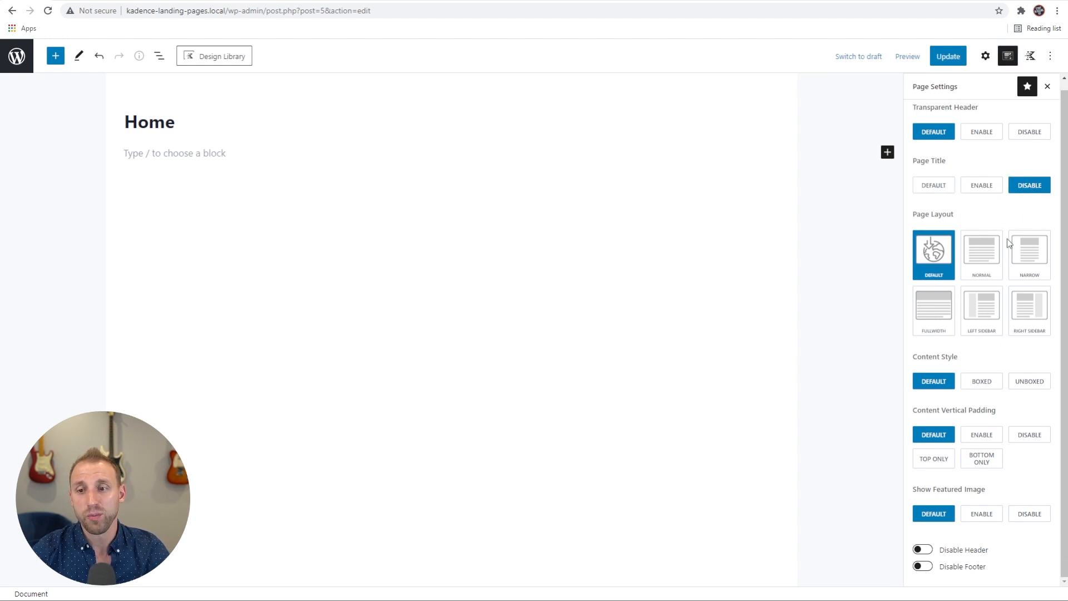
left_click(939, 316)
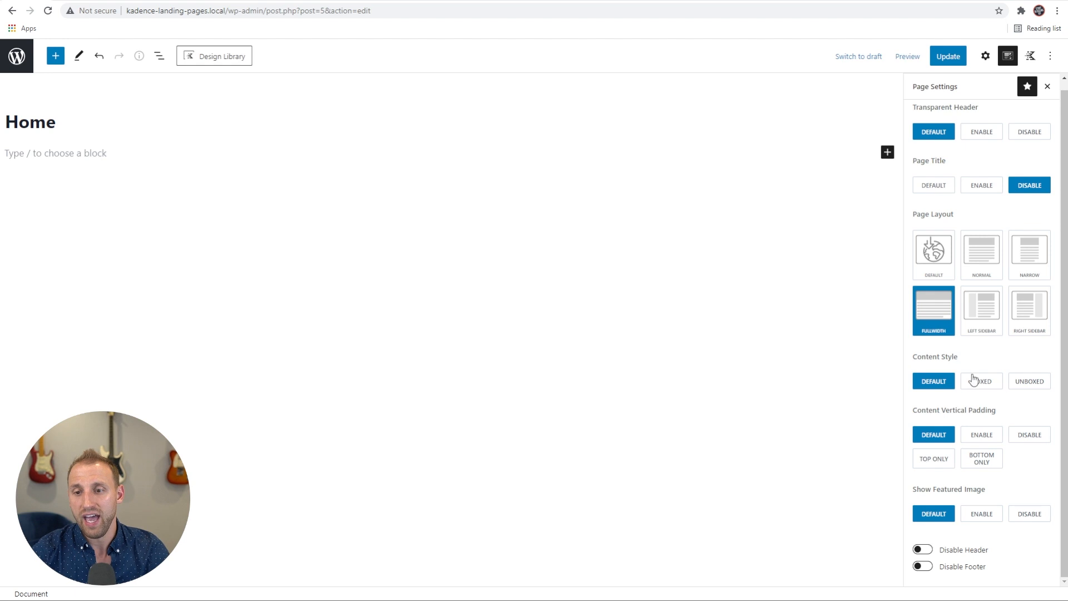
Set the Home page's content style to Unboxed and disable its content vertical padding and featured image
left_click(1030, 385)
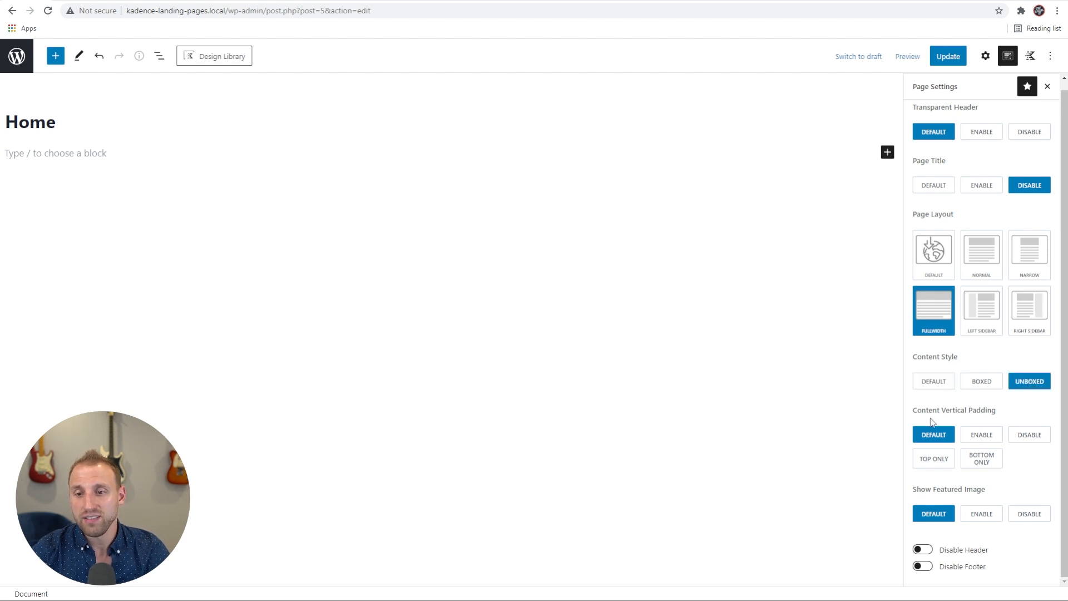
left_click(1031, 436)
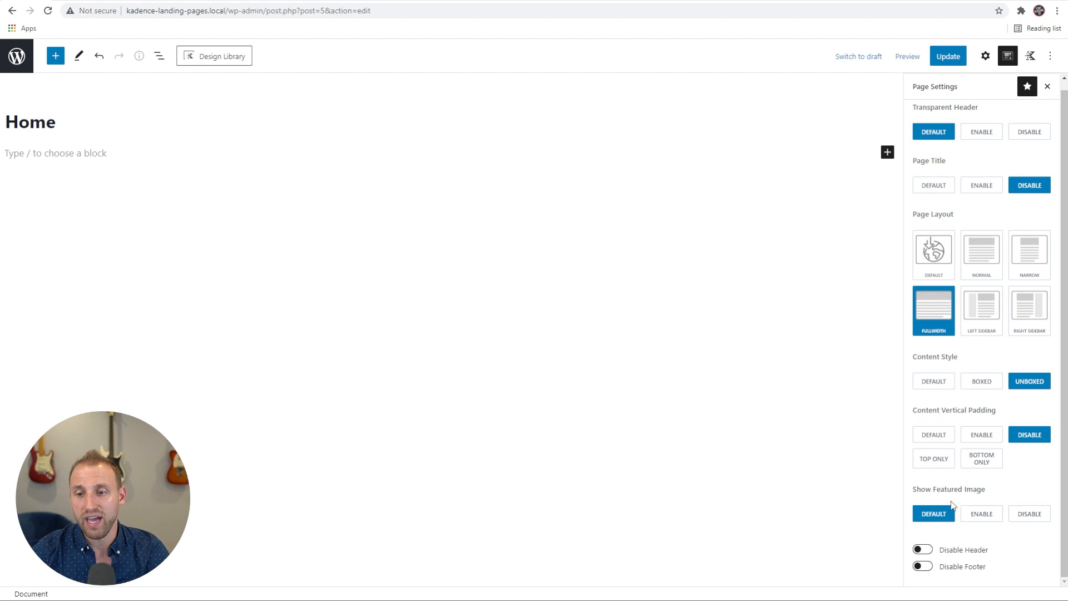
left_click(1030, 515)
scroll(997, 107, "up", 1)
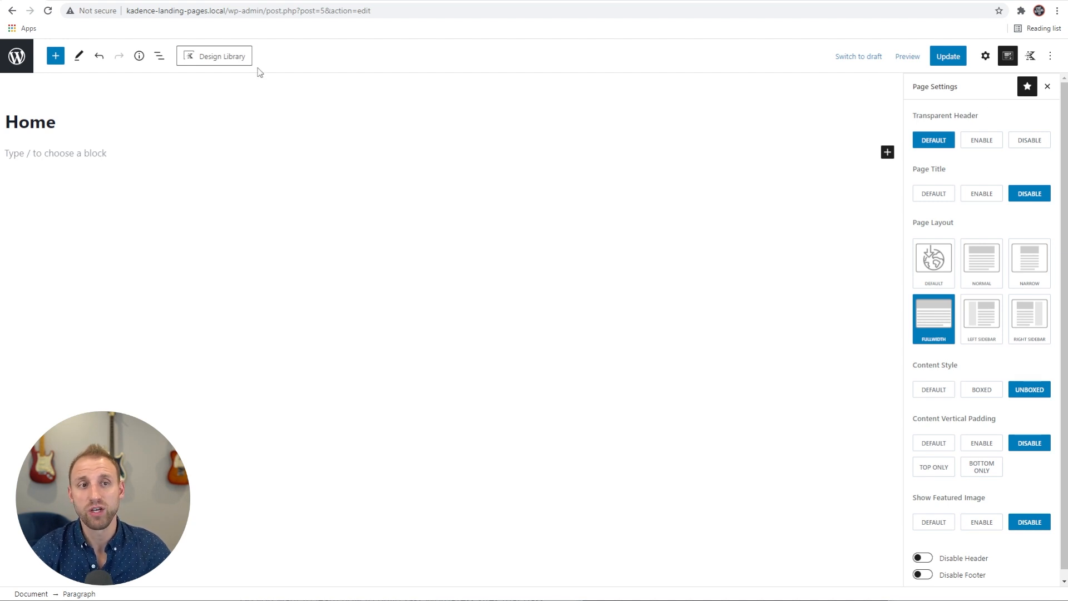
Examine the page layout options in the Elementor example page's settings, then return to the Kadence Home page editor
left_click(71, 1)
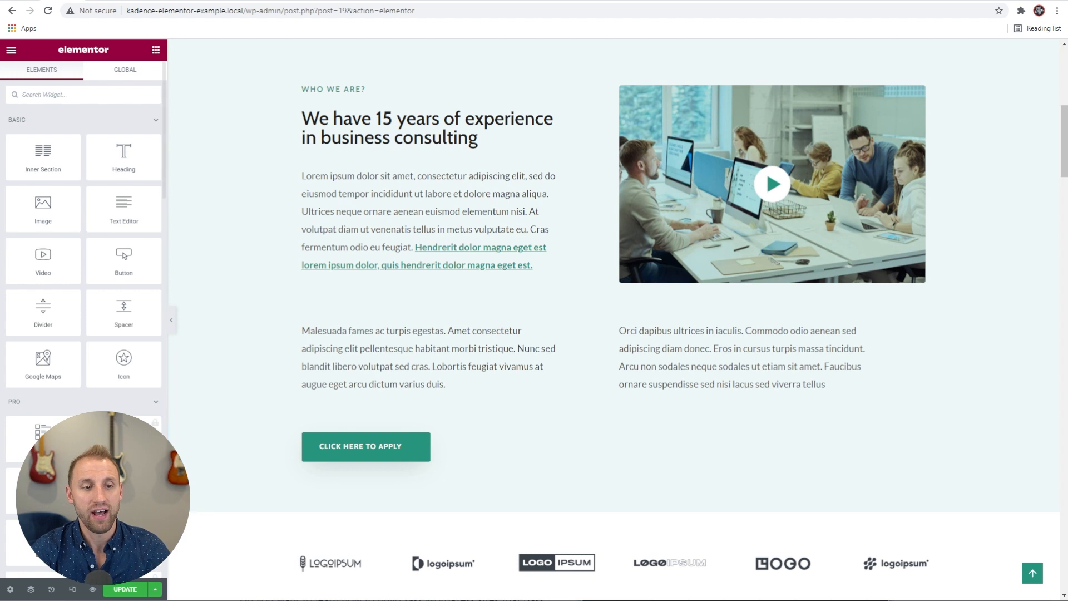
left_click(10, 590)
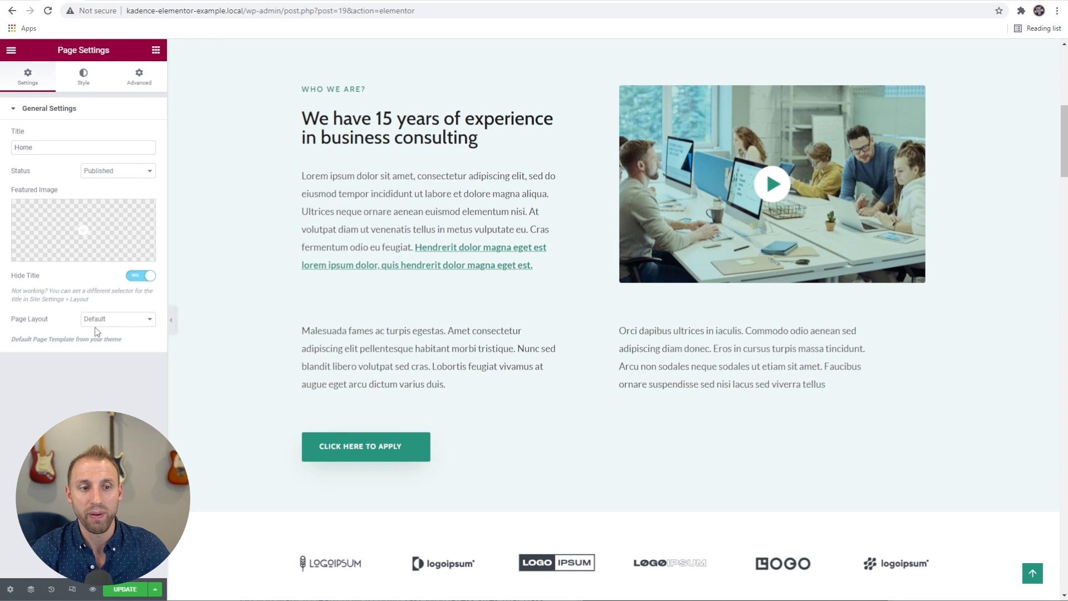
left_click(119, 321)
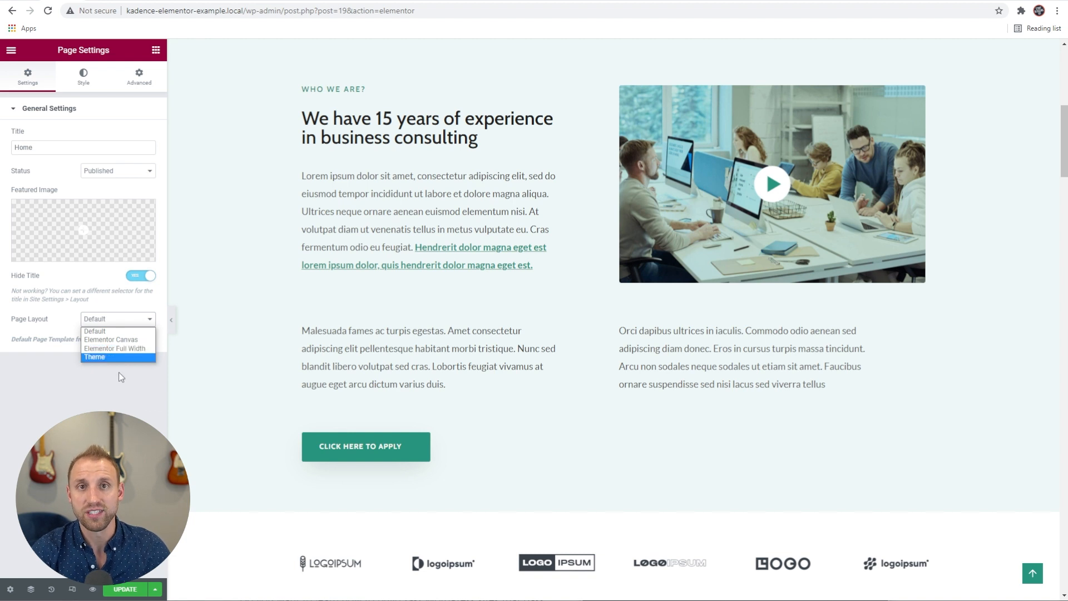
left_click(106, 412)
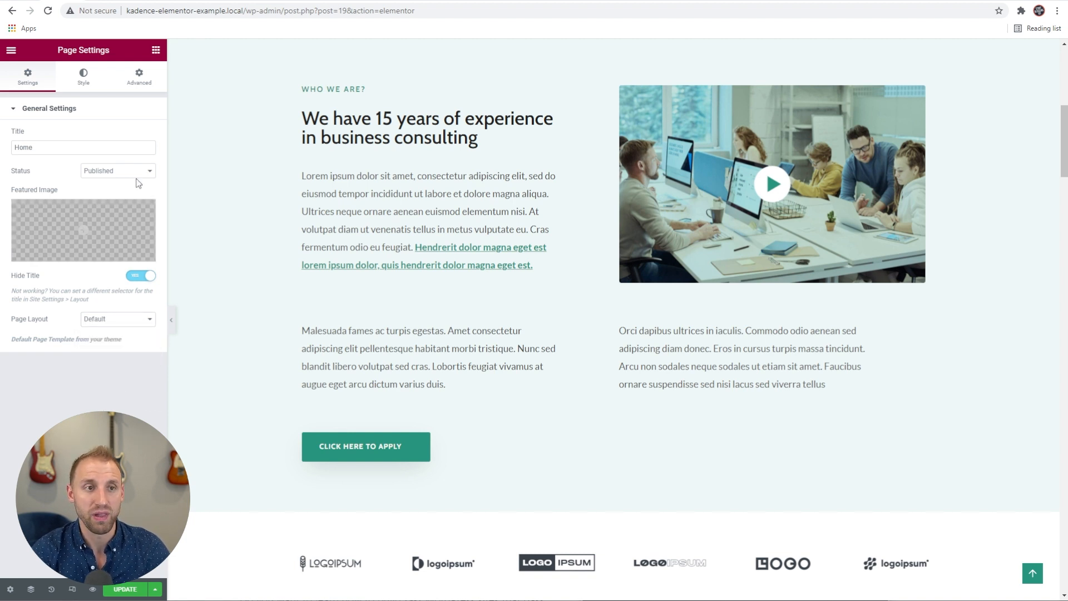
left_click(20, 1)
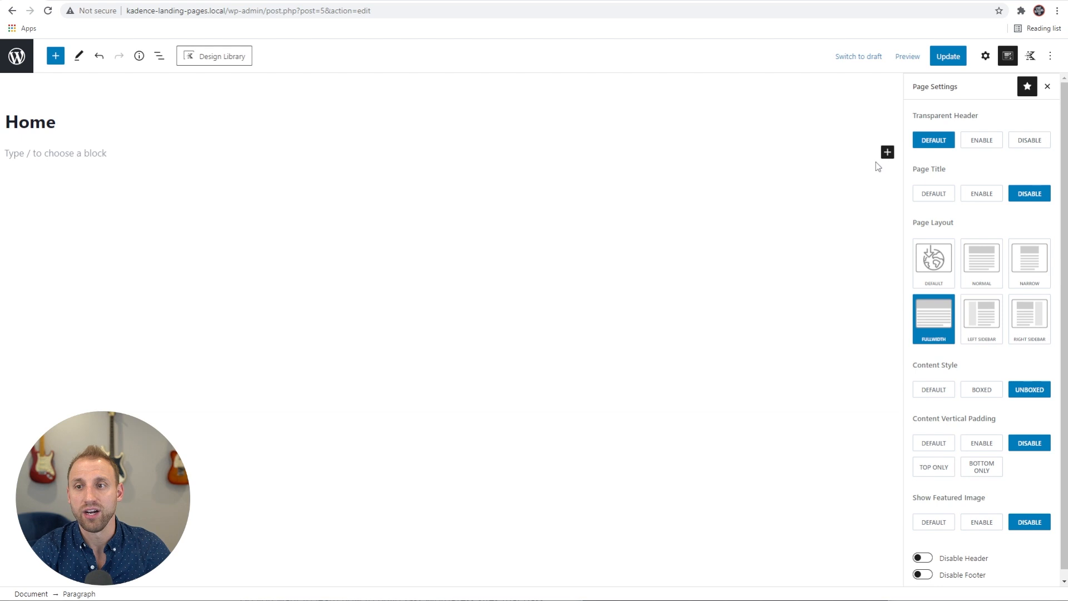
In the Kadence block defaults, make Row Layout inherit its content max width from the theme and save the defaults
left_click(1028, 58)
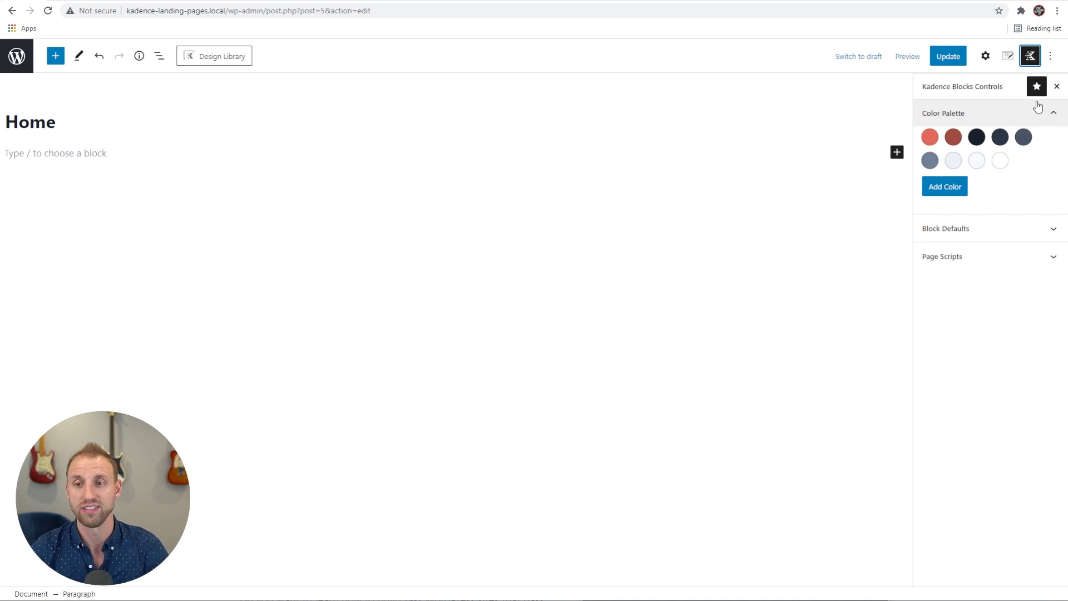
left_click(1005, 237)
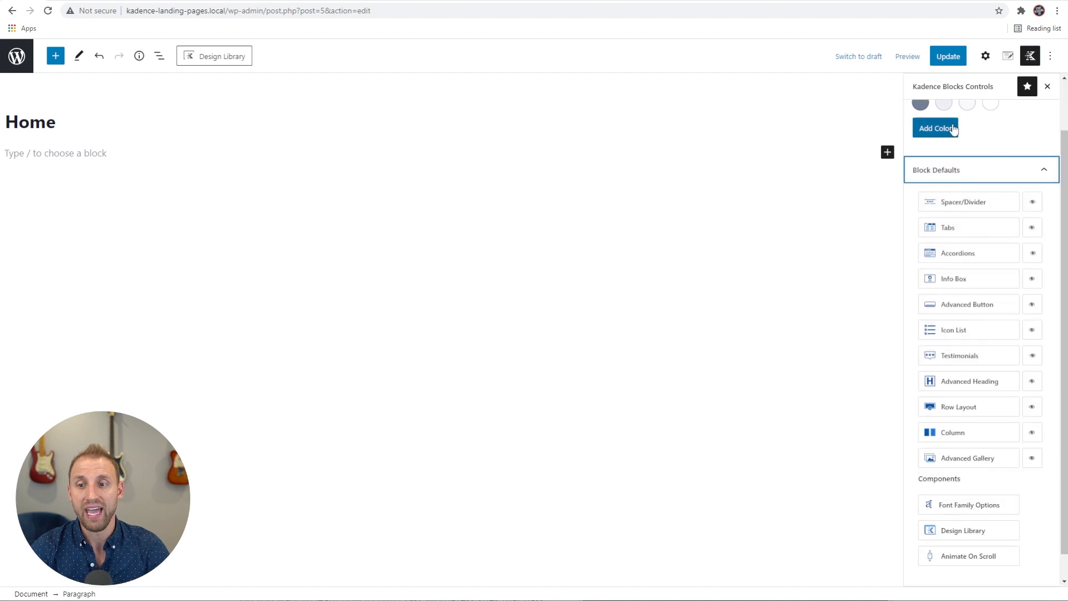
left_click(989, 411)
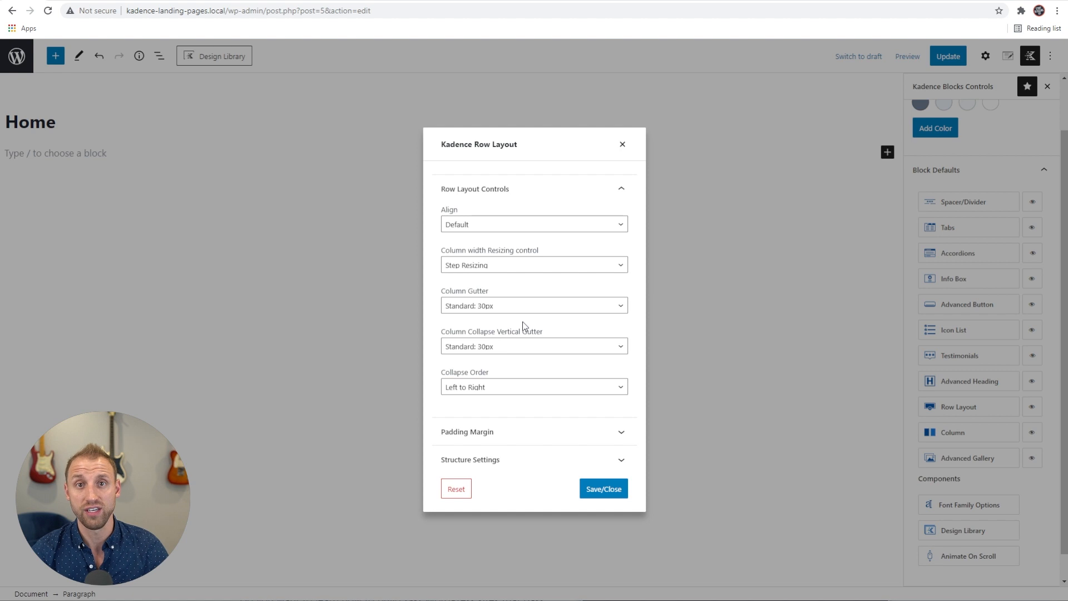
left_click(527, 459)
scroll(535, 339, "down", 1)
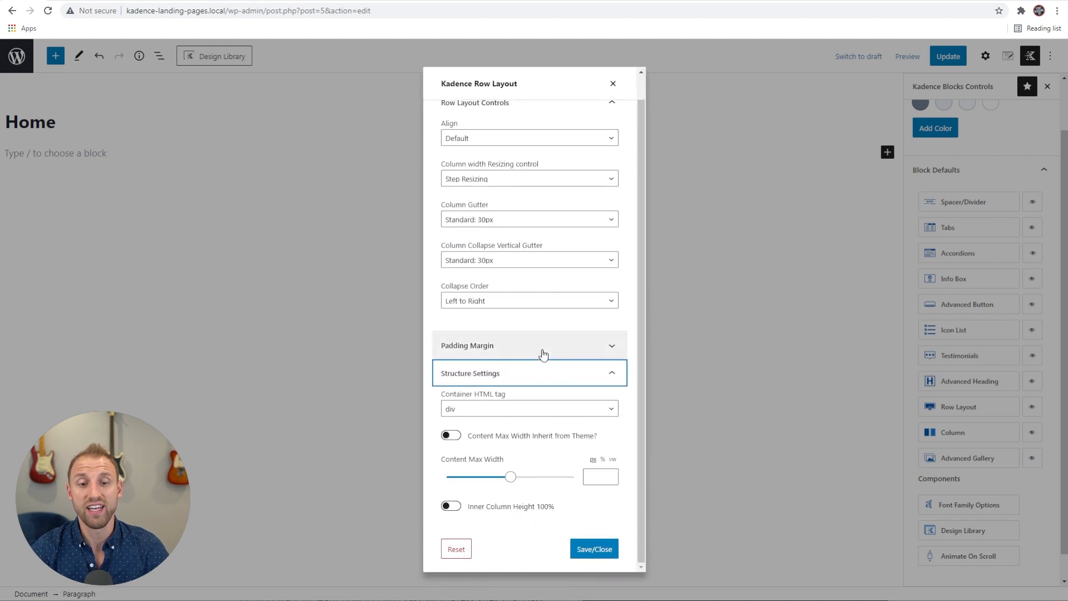
left_click(452, 437)
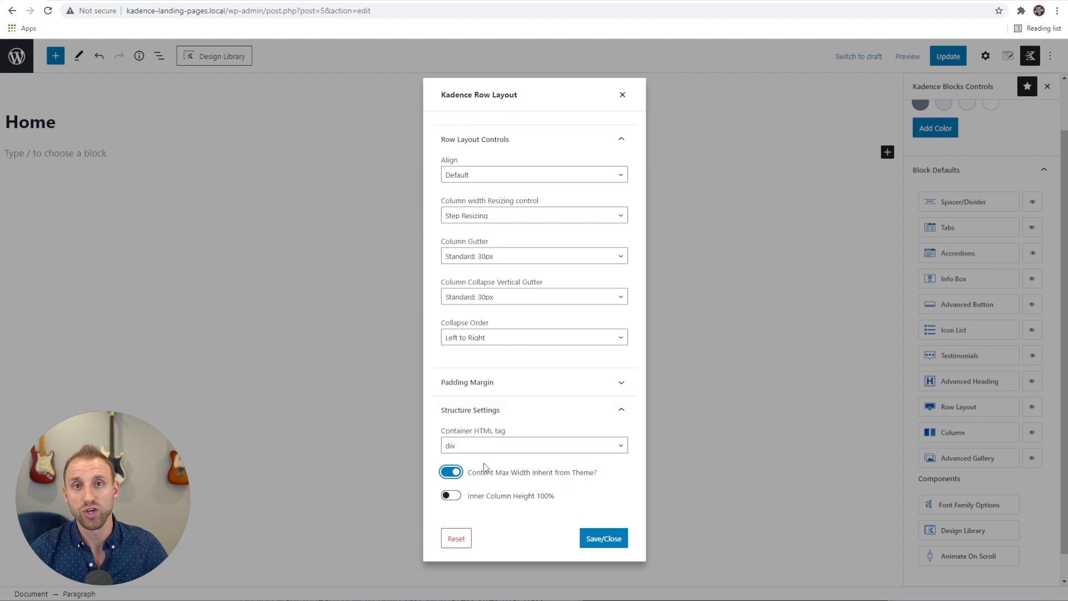
left_click(604, 540)
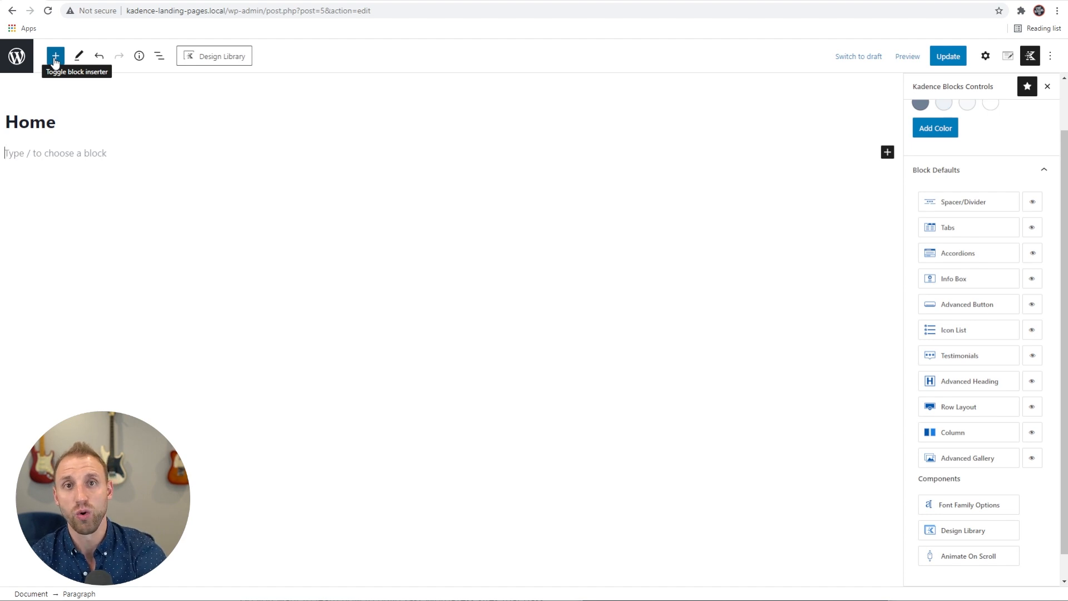
Insert a Row Layout block on the Home page with two equal 50% columns
type("/")
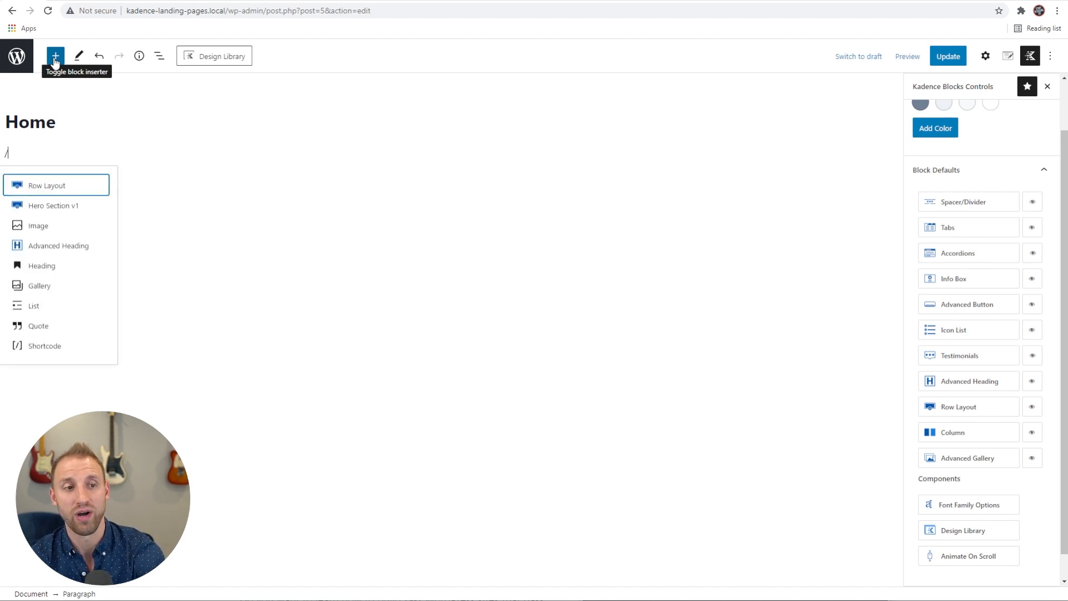
type("row")
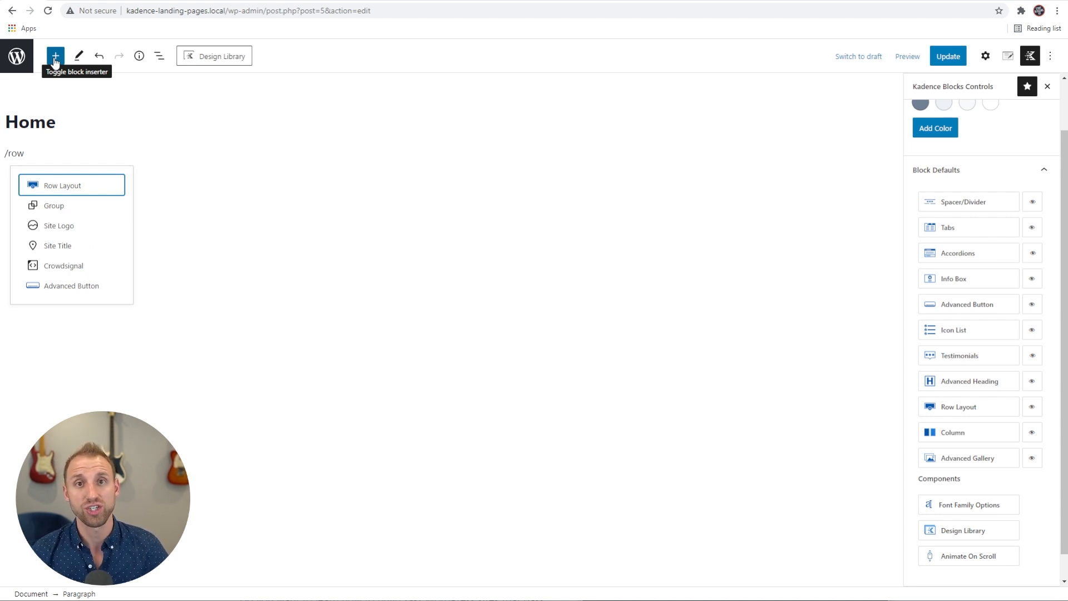
left_click(56, 188)
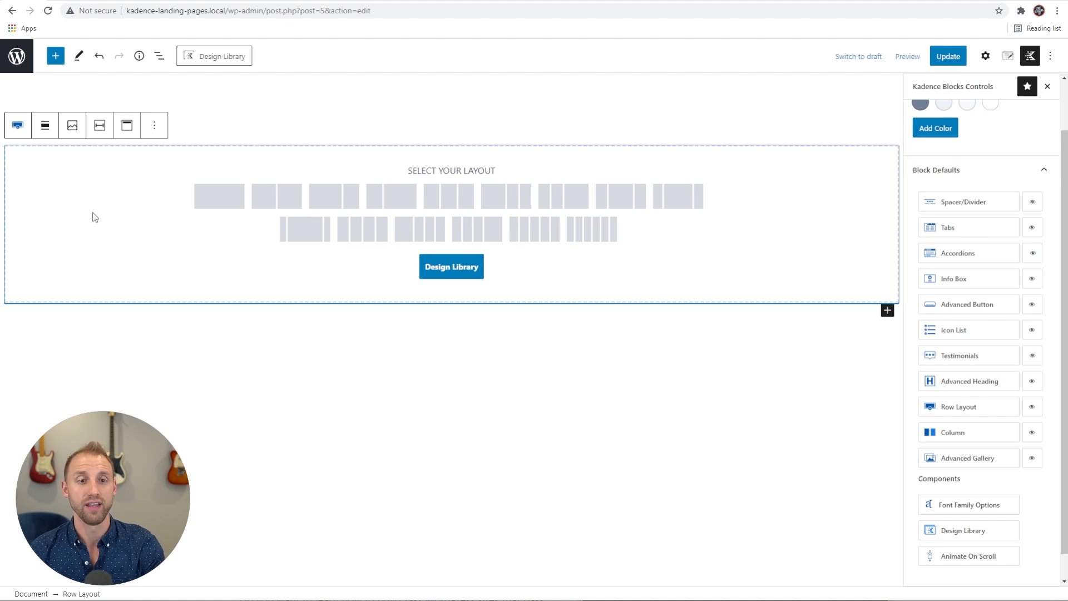
left_click(281, 205)
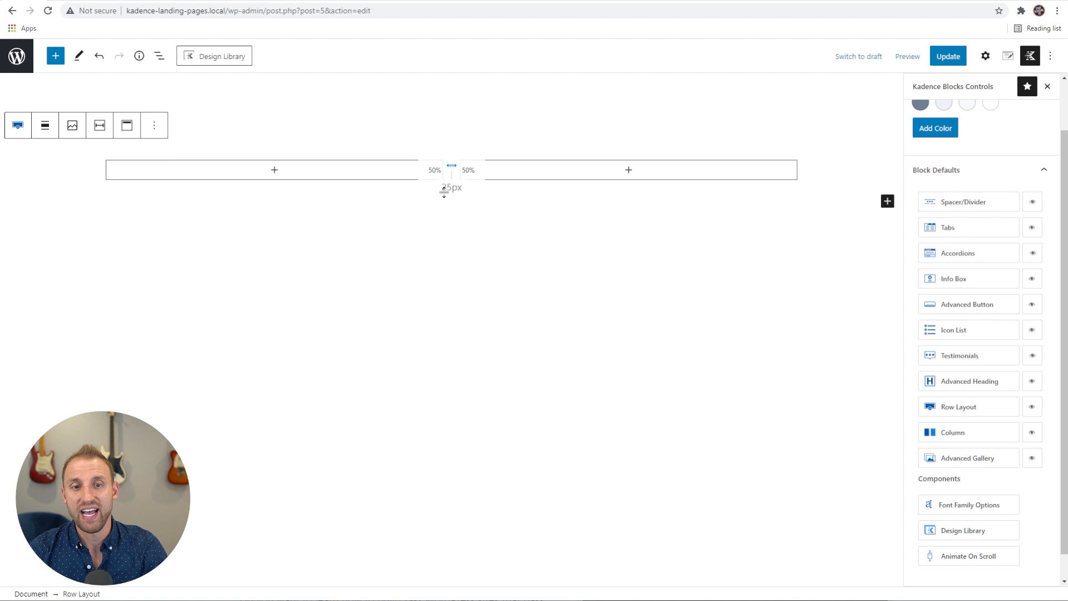
mouse_move(451, 174)
left_mouse_down()
mouse_move(568, 174)
mouse_move(378, 174)
mouse_move(517, 173)
mouse_move(412, 176)
mouse_move(463, 176)
mouse_move(452, 175)
left_mouse_up()
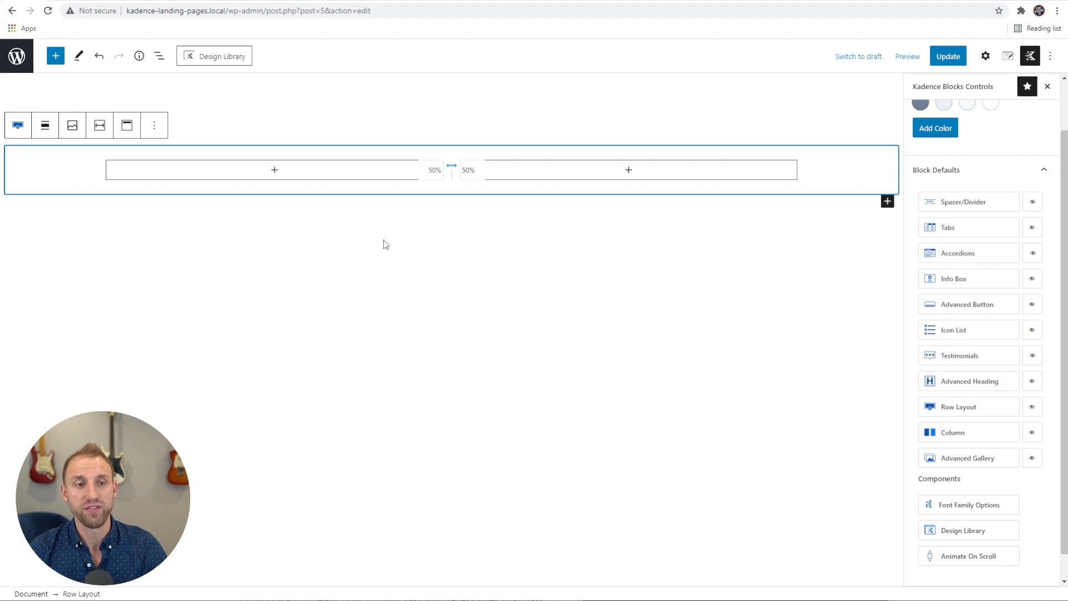
Add a paragraph reading "Column 1" to the first column and one reading "Column 2" to the second
left_click(286, 174)
left_click(227, 253)
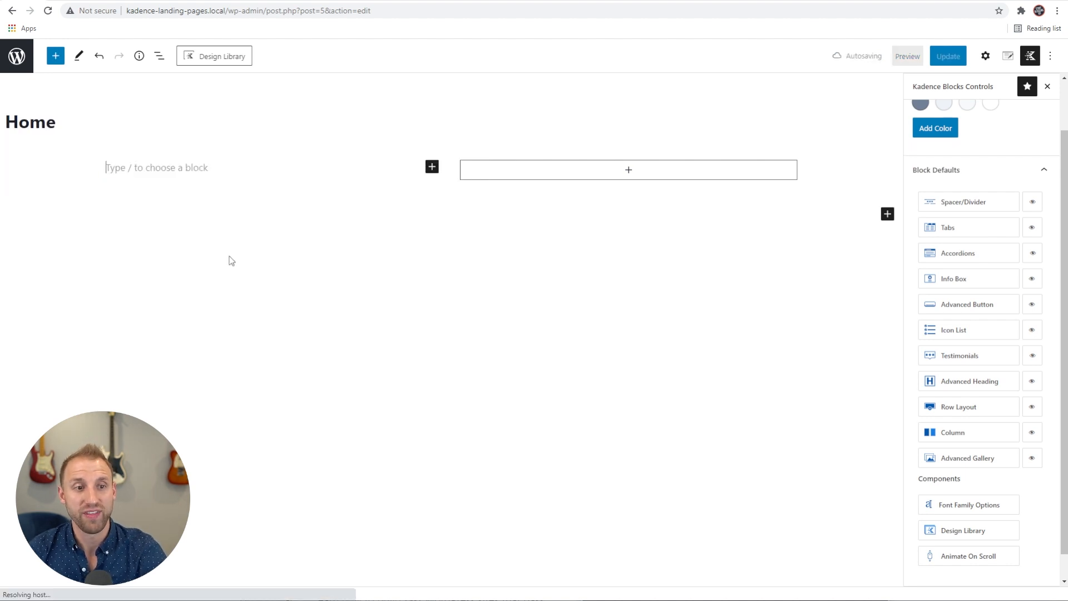
type("Column1")
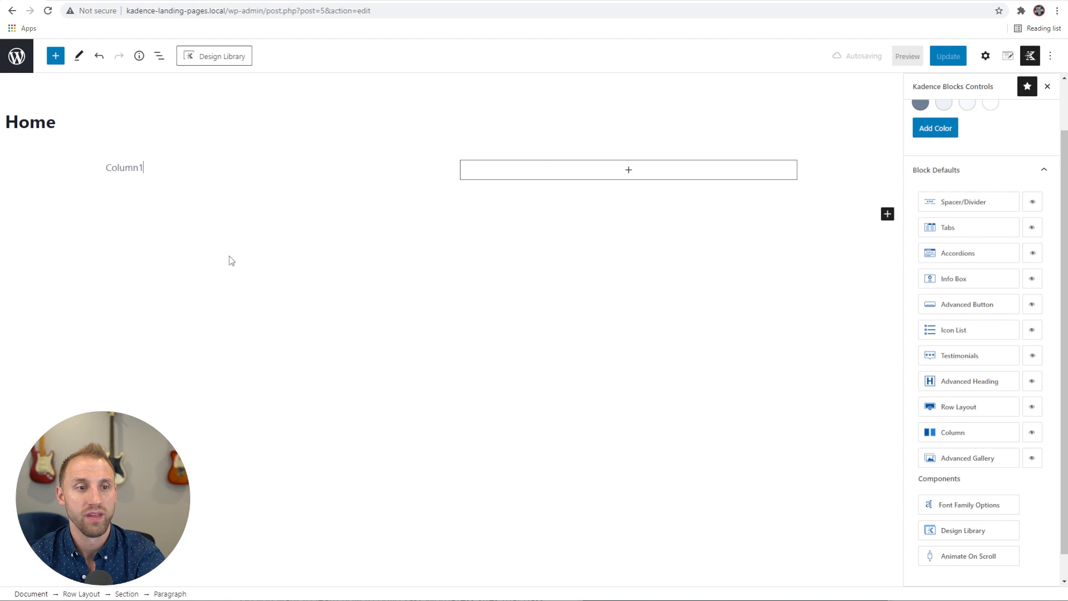
key("BackSpace")
type("1")
left_click(629, 170)
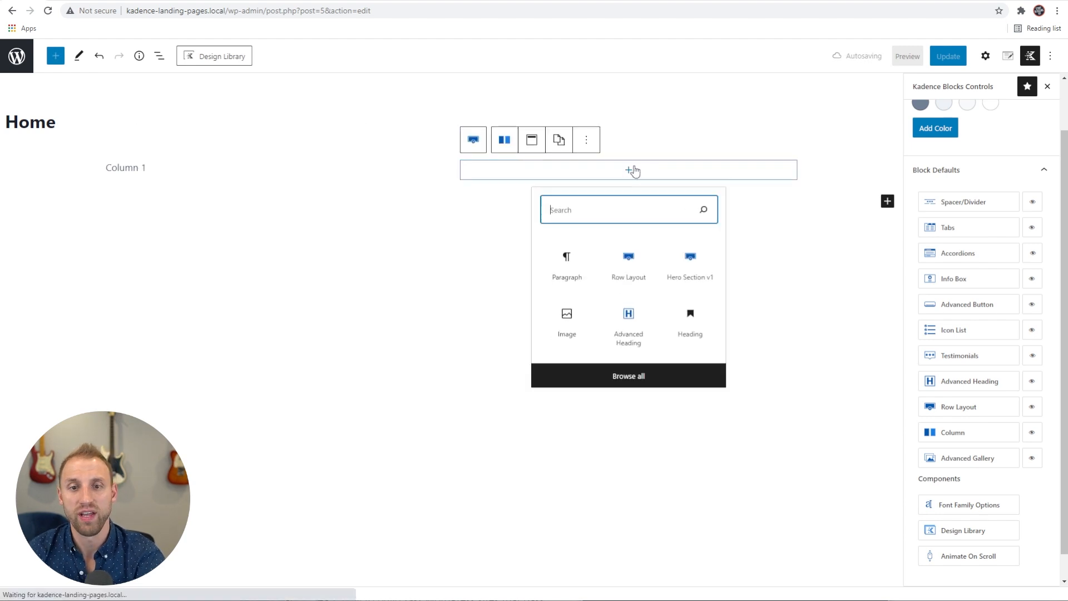
left_click(589, 263)
type("Column 2")
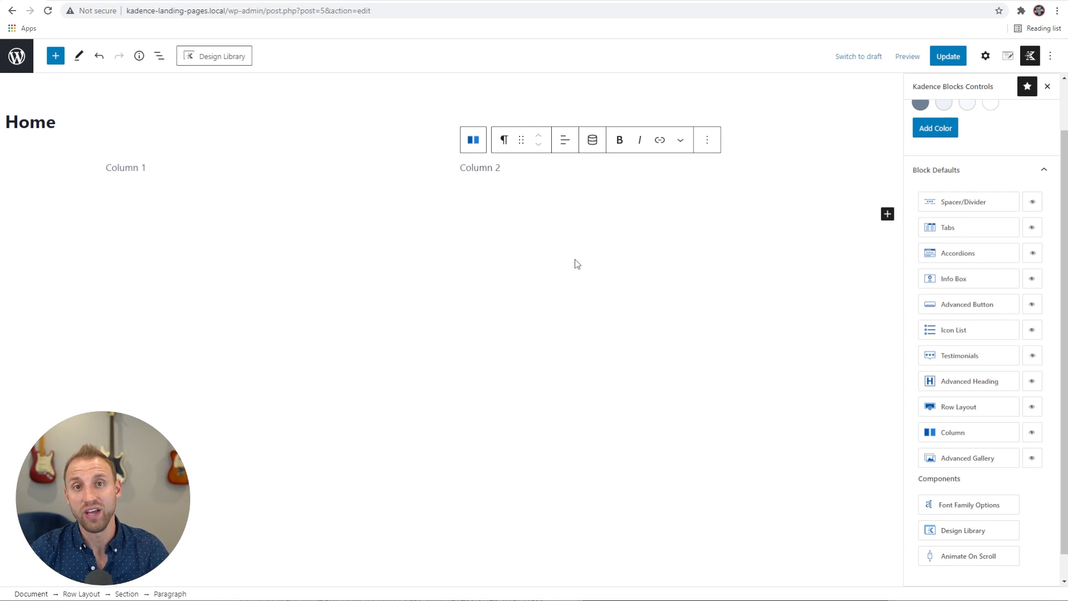
Show the block settings, select the parent Row Layout block and examine its structure settings for the inherited content width
left_click(985, 58)
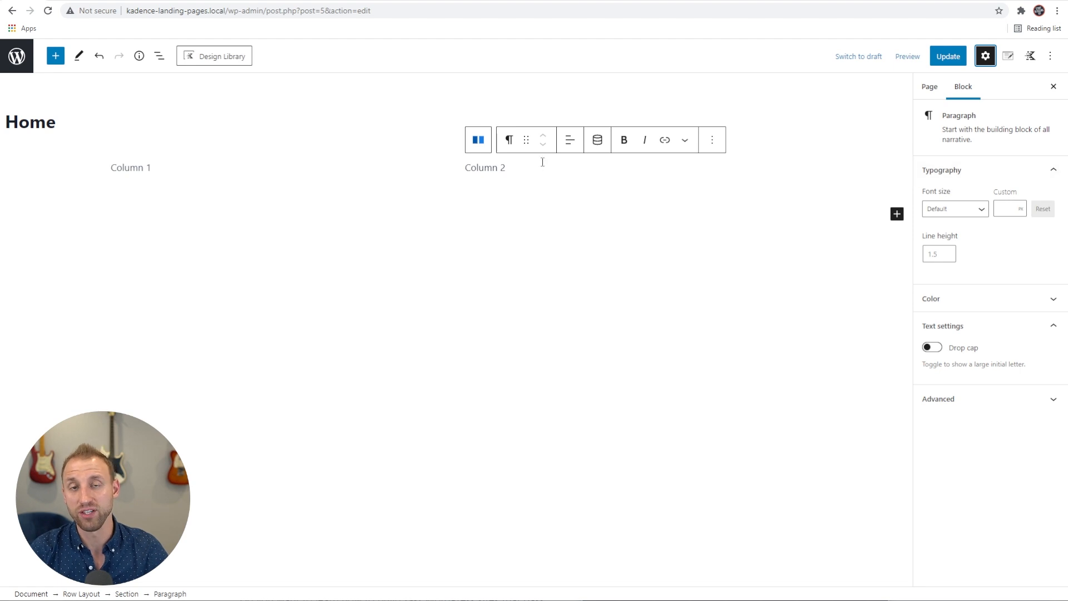
left_click(204, 170)
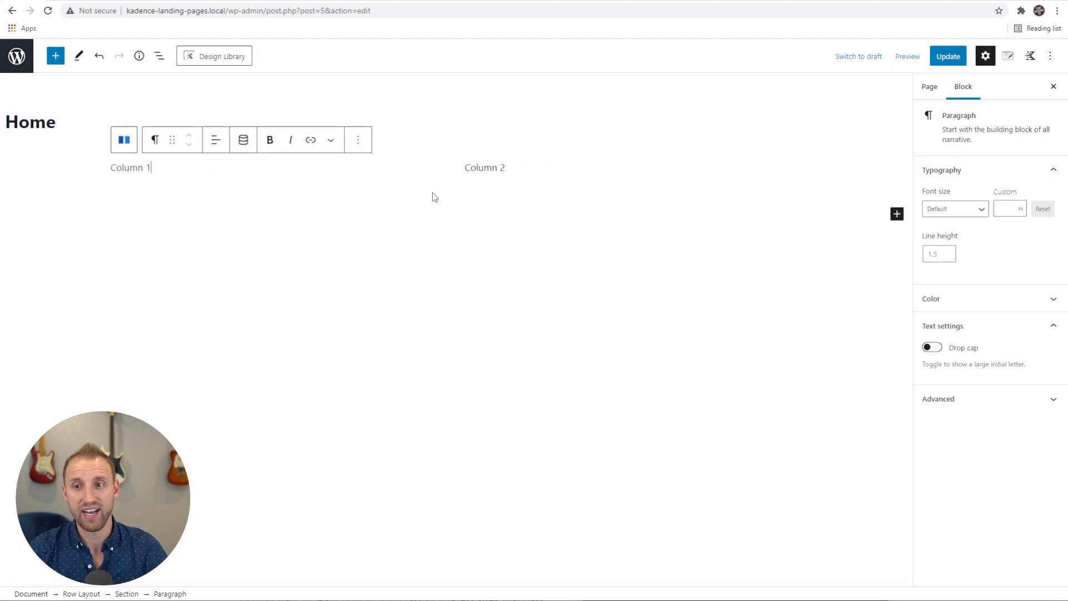
left_click(523, 168)
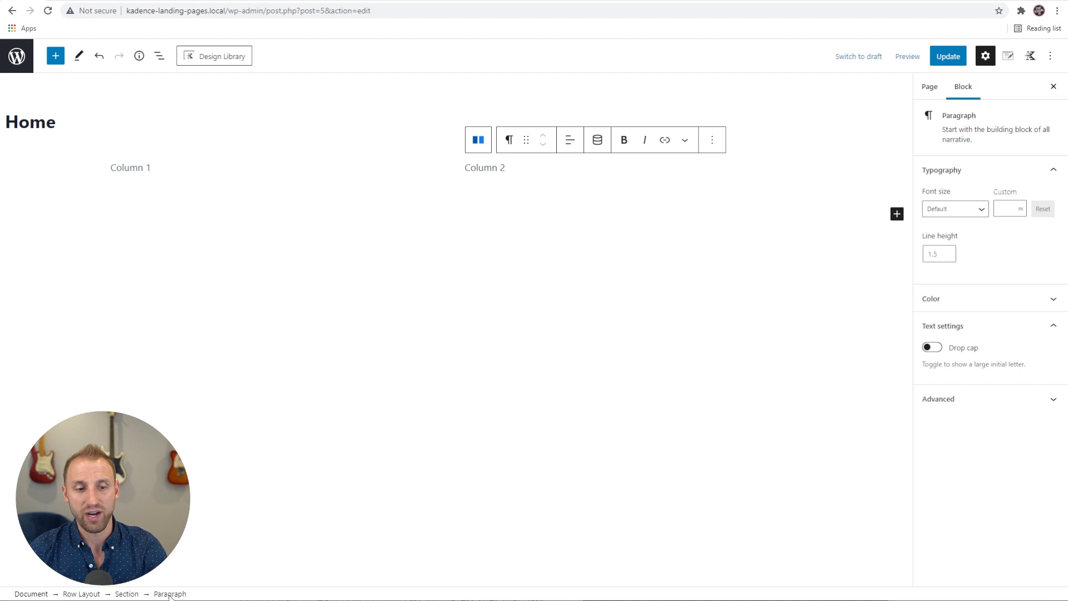
left_click(83, 594)
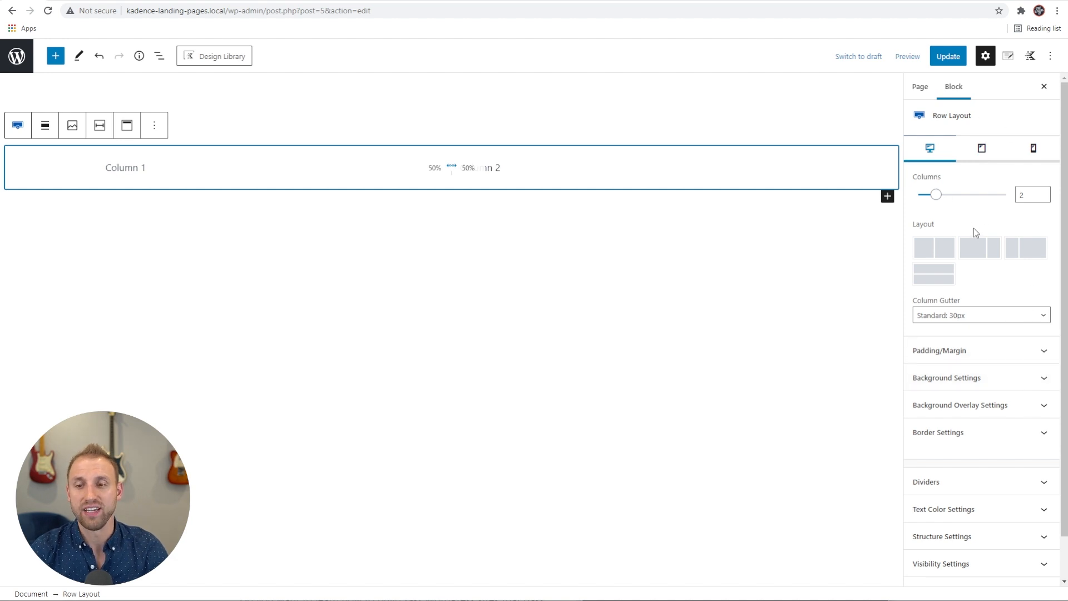
scroll(979, 250, "down", 1)
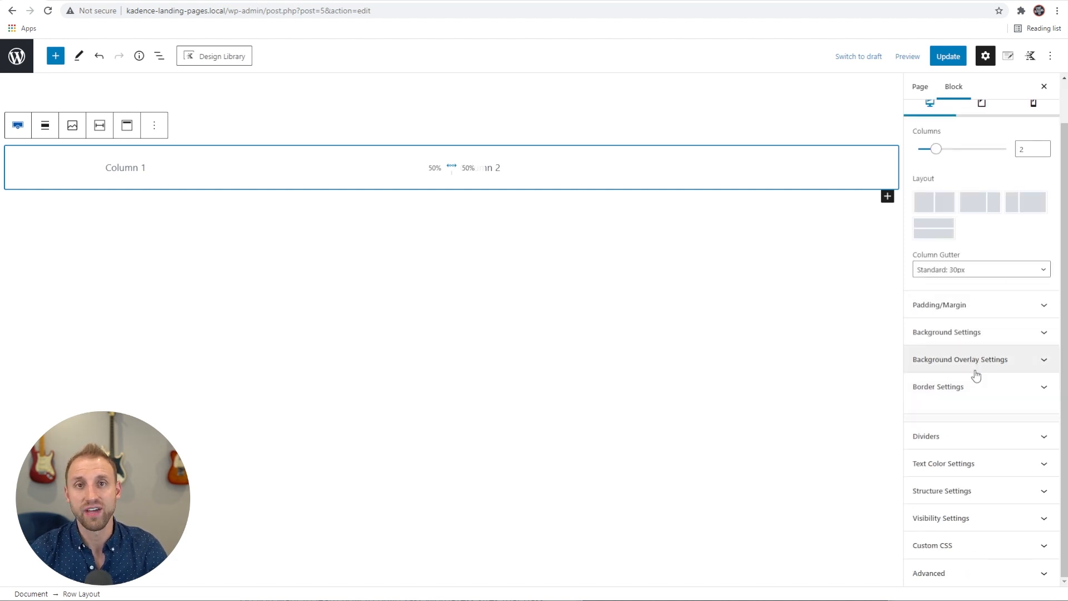
left_click(987, 496)
scroll(973, 447, "down", 2)
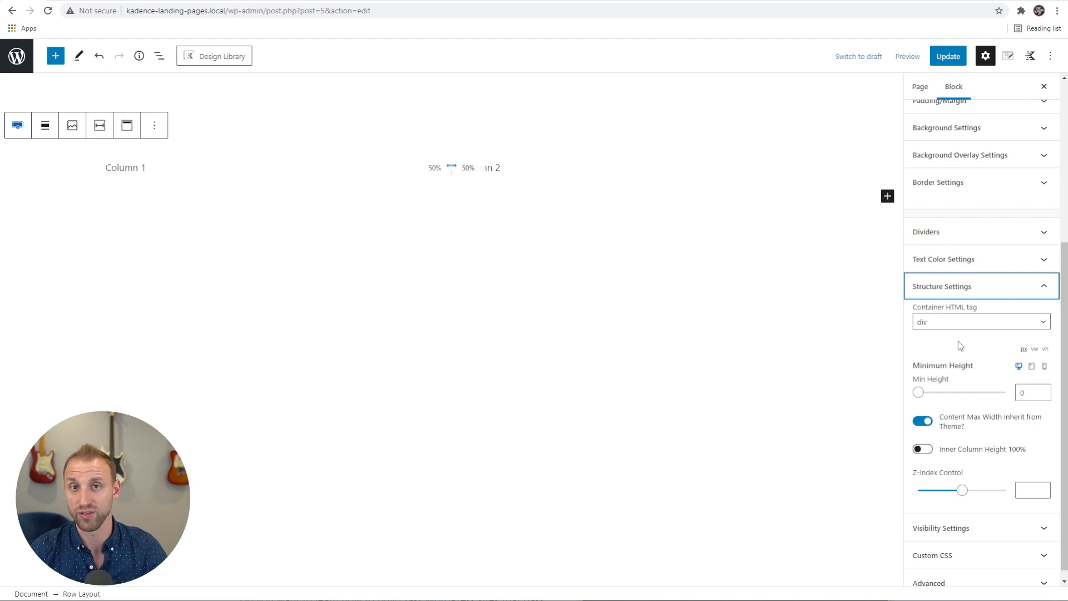
left_click(964, 296)
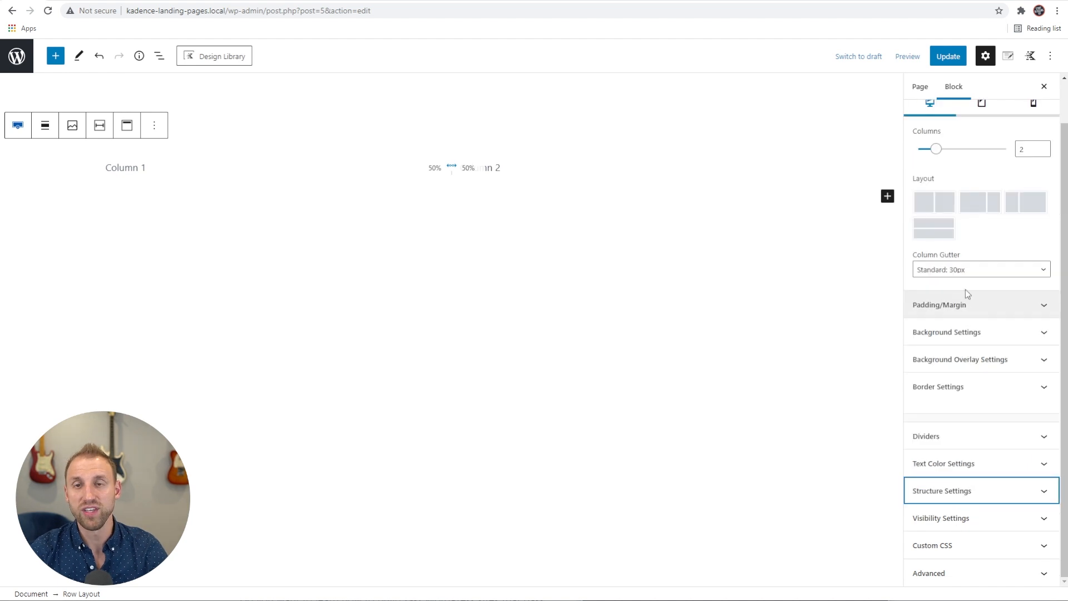
scroll(981, 271, "up", 1)
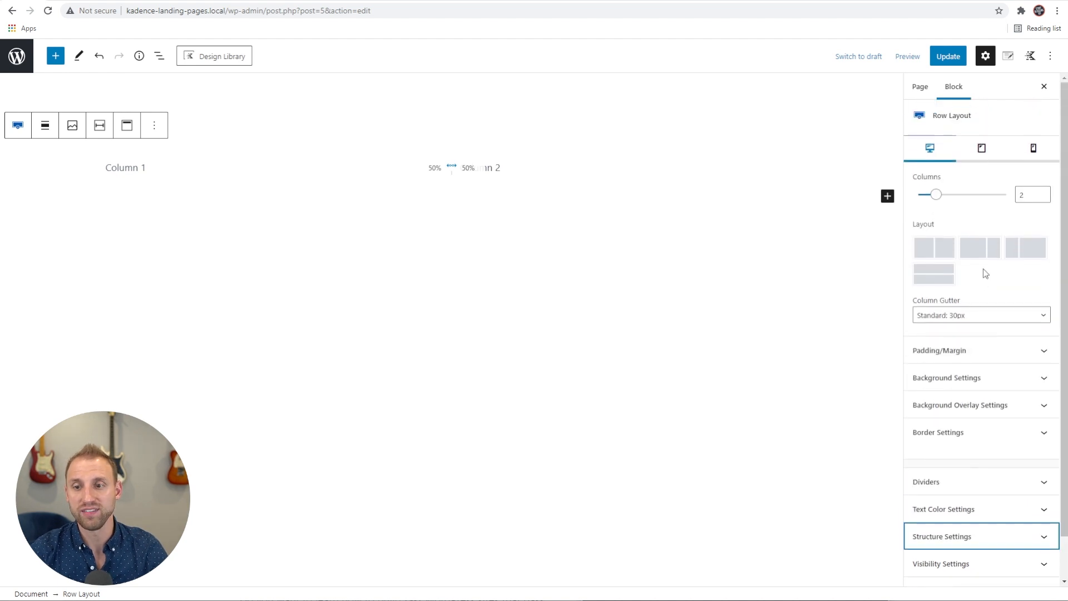
Review the row's slider and video background options, then set its background color to the dark palette color 1A202C
left_click(978, 382)
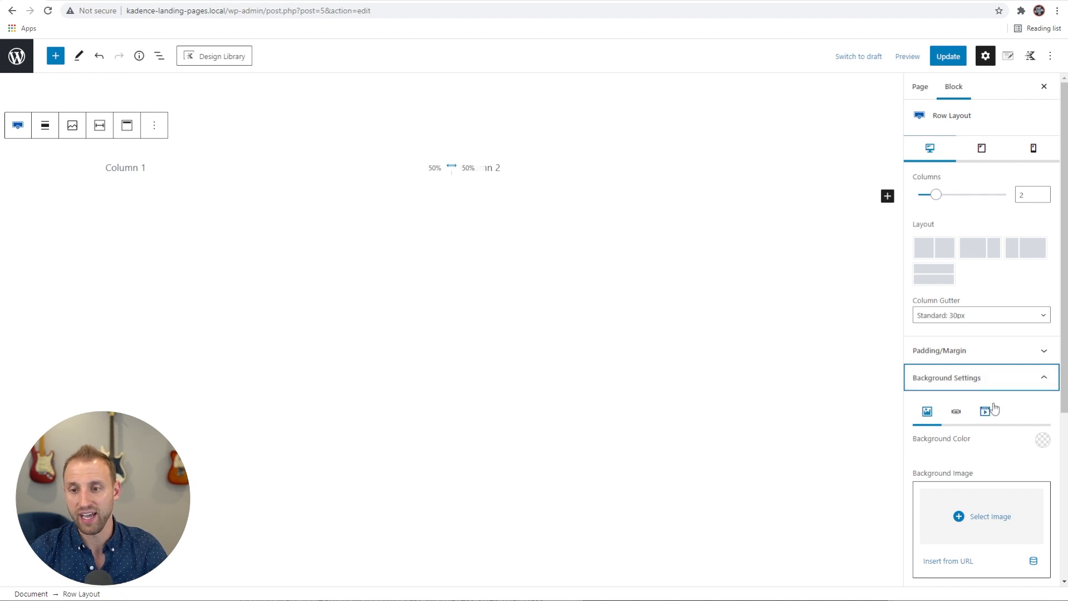
scroll(978, 420, "down", 2)
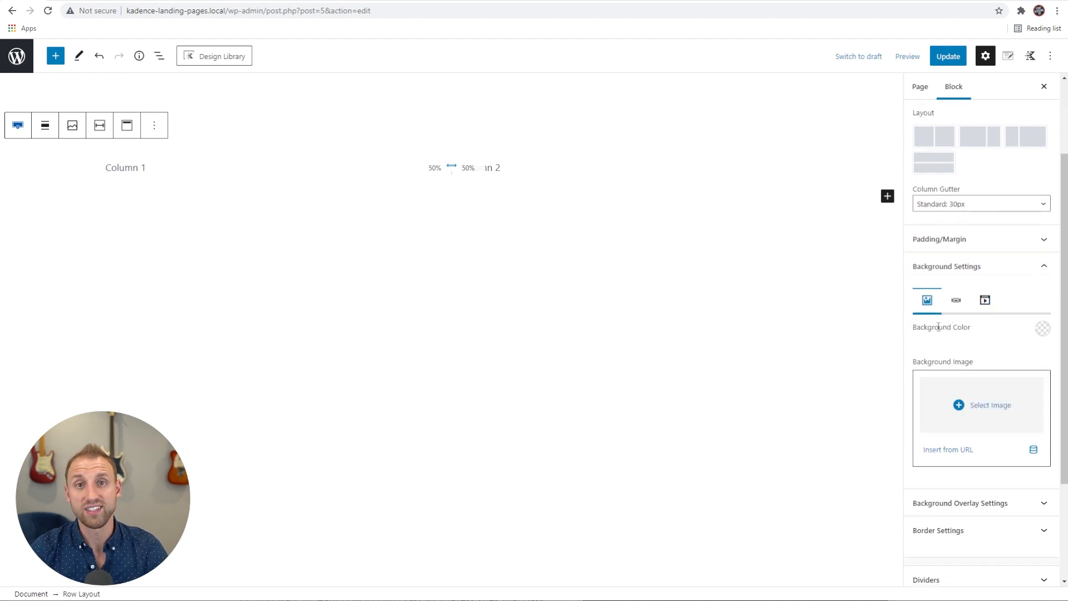
left_click(956, 301)
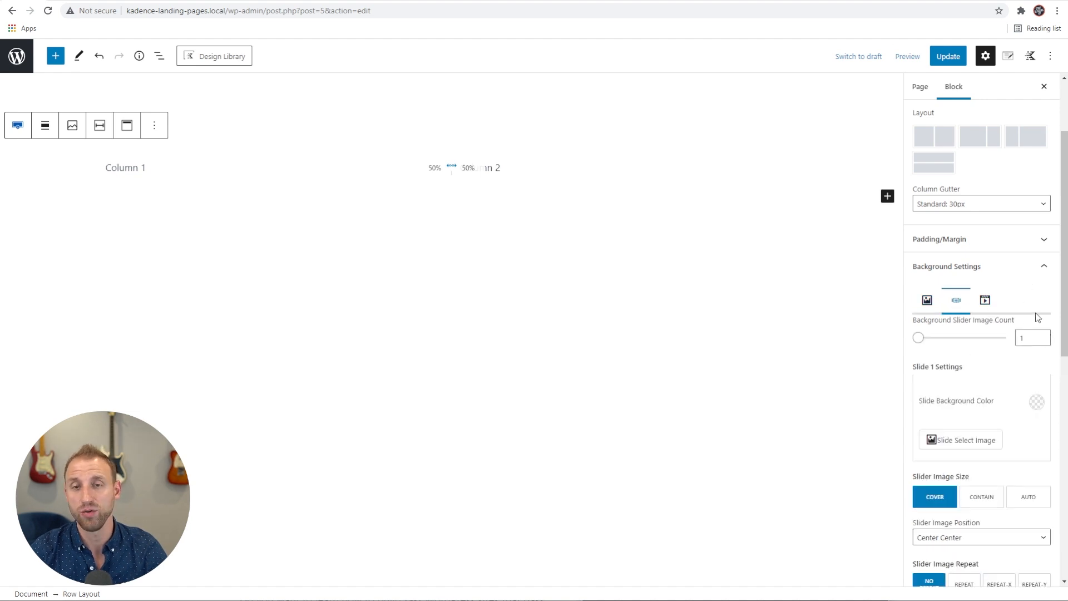
left_click(985, 301)
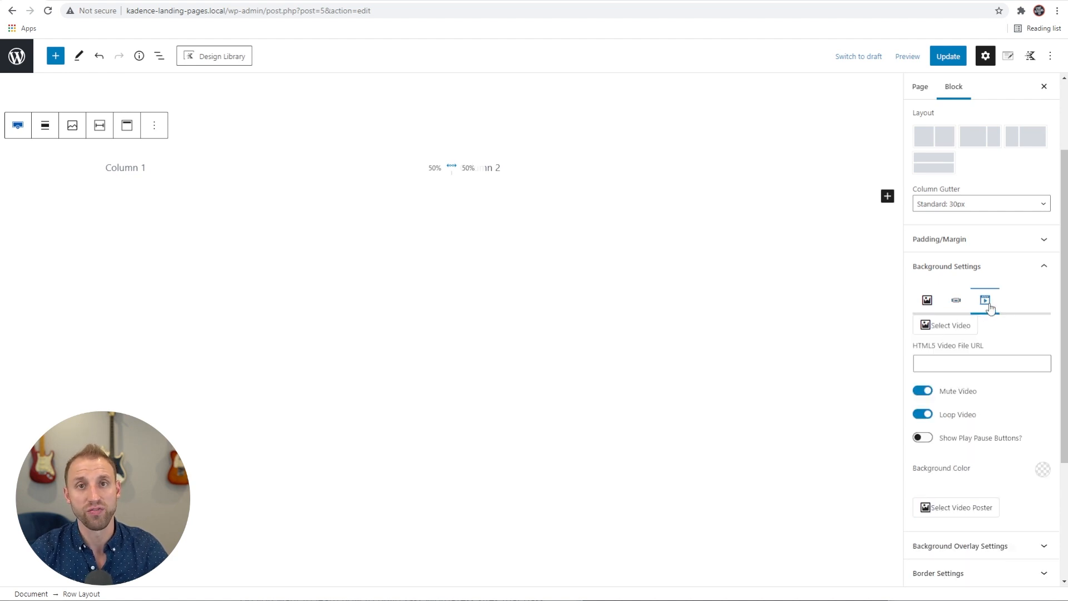
left_click(926, 304)
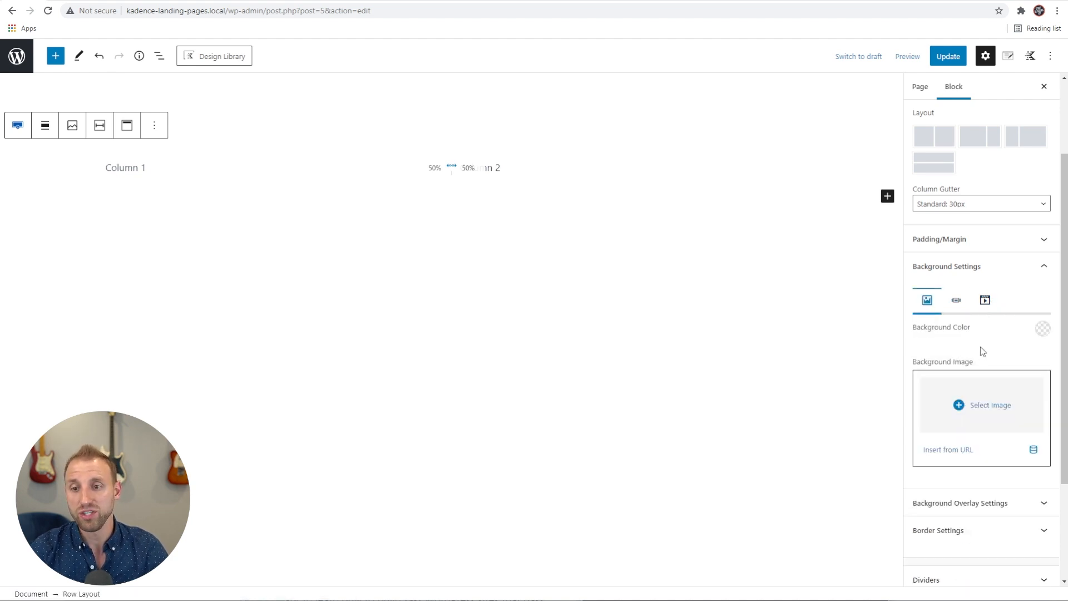
left_click(1042, 331)
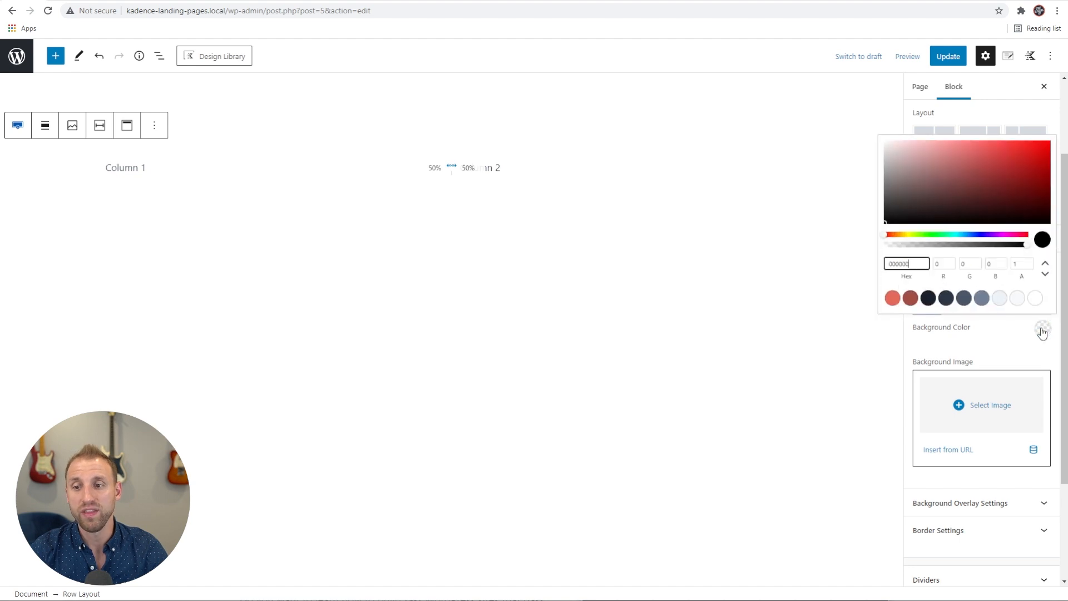
left_click(928, 298)
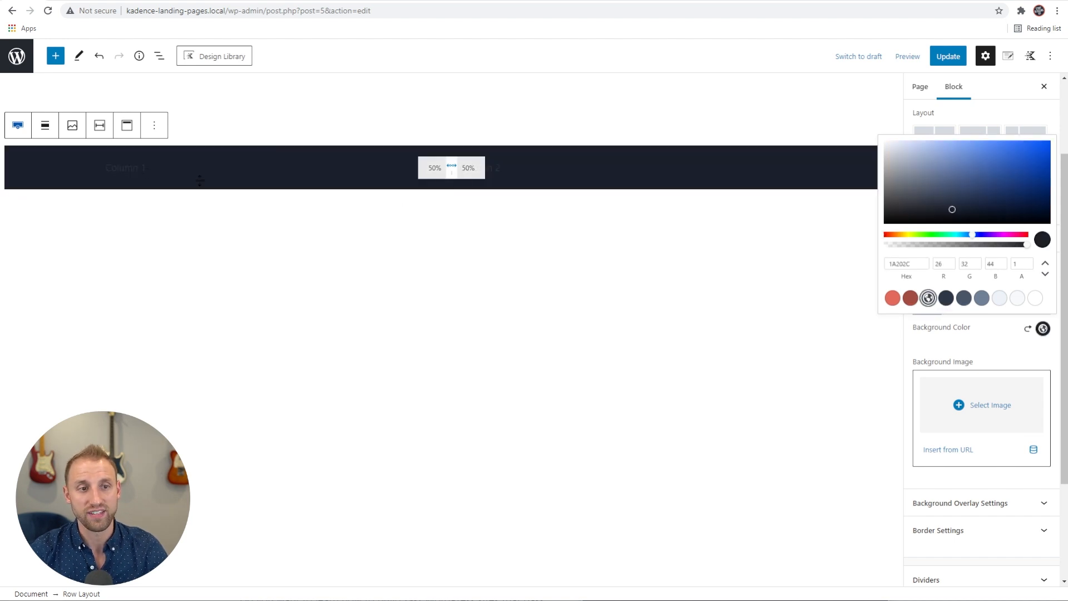
left_click(1023, 355)
Set the Row Layout's text color to the white palette color
scroll(1010, 400, "down", 3)
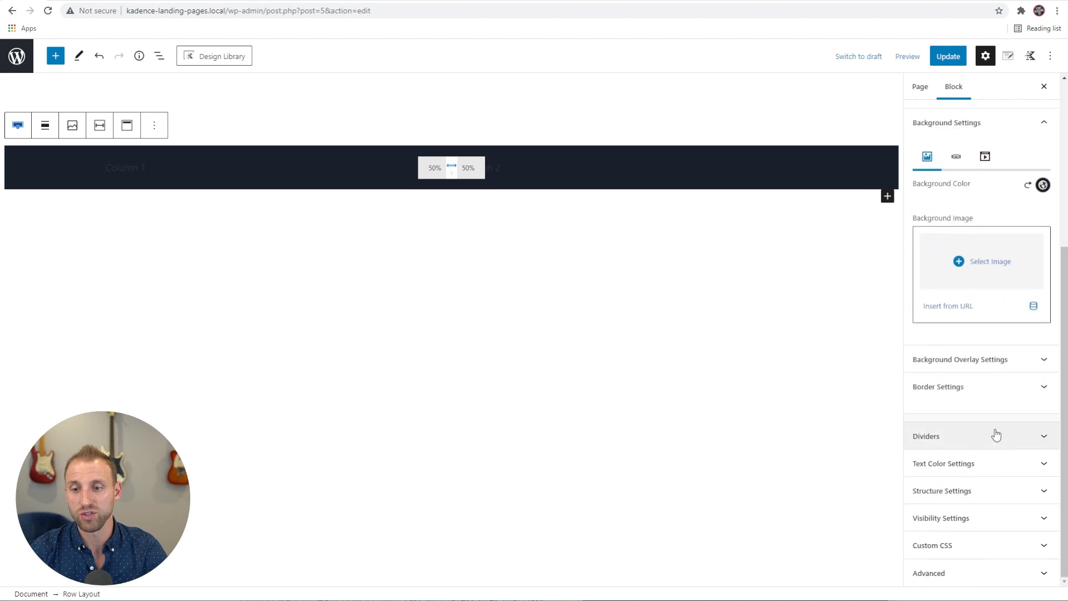
left_click(1000, 466)
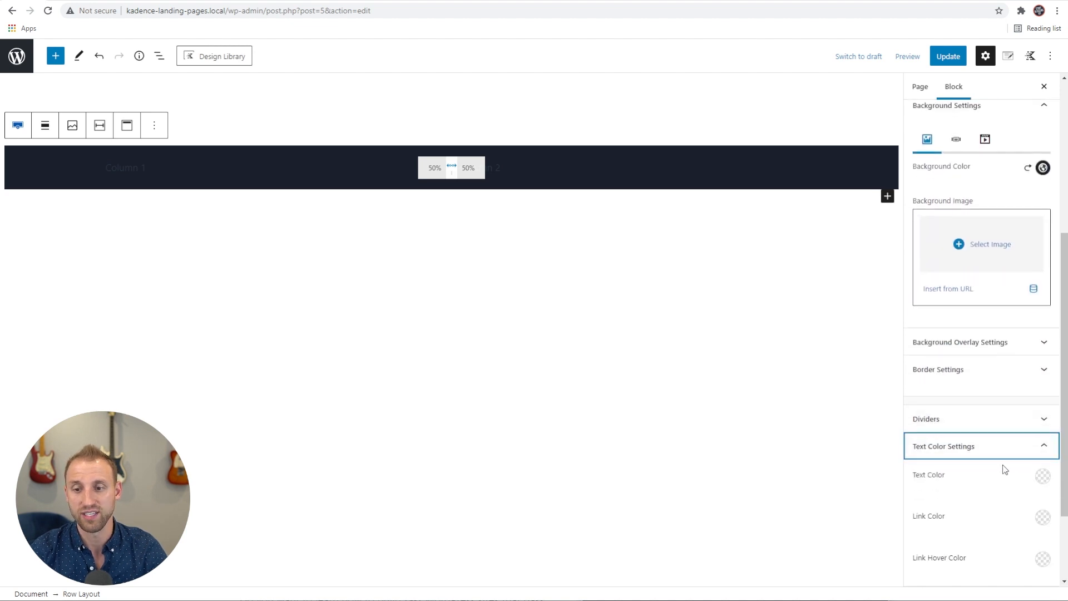
left_click(1044, 477)
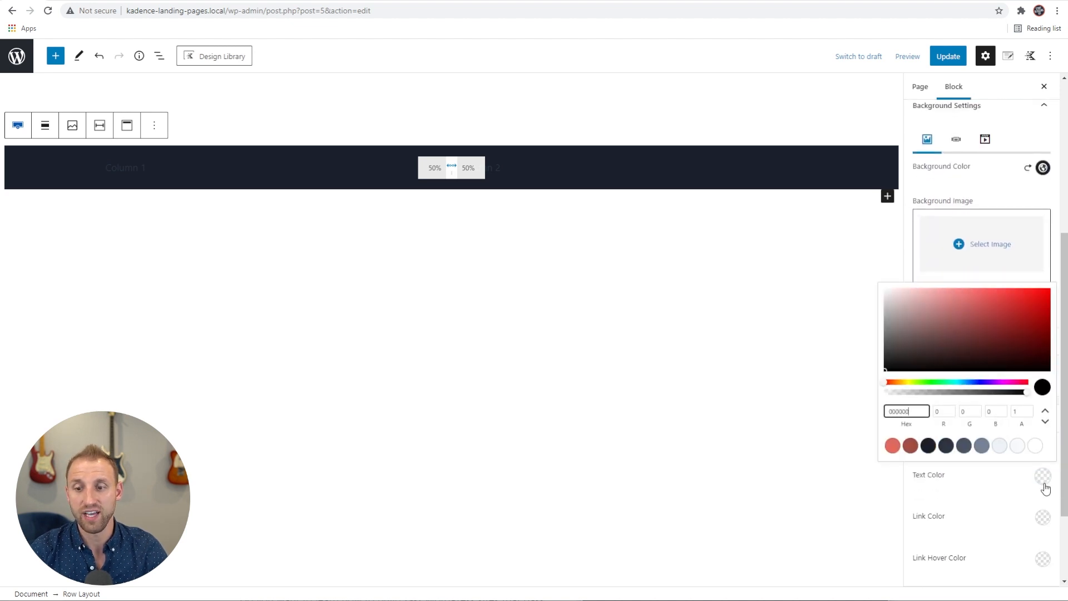
left_click(1036, 445)
left_click(1010, 500)
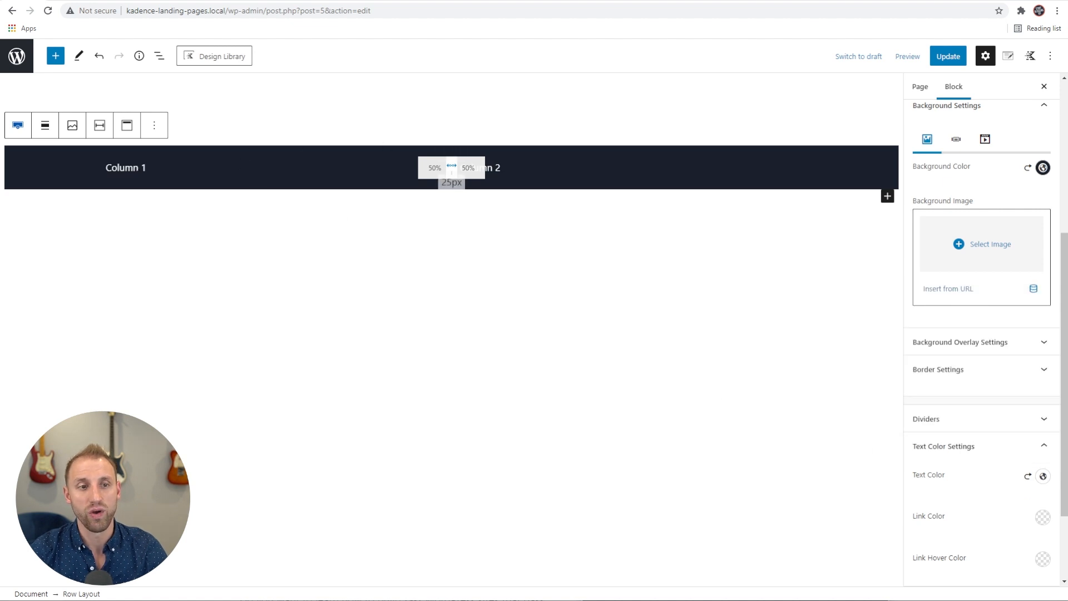
left_click(162, 168)
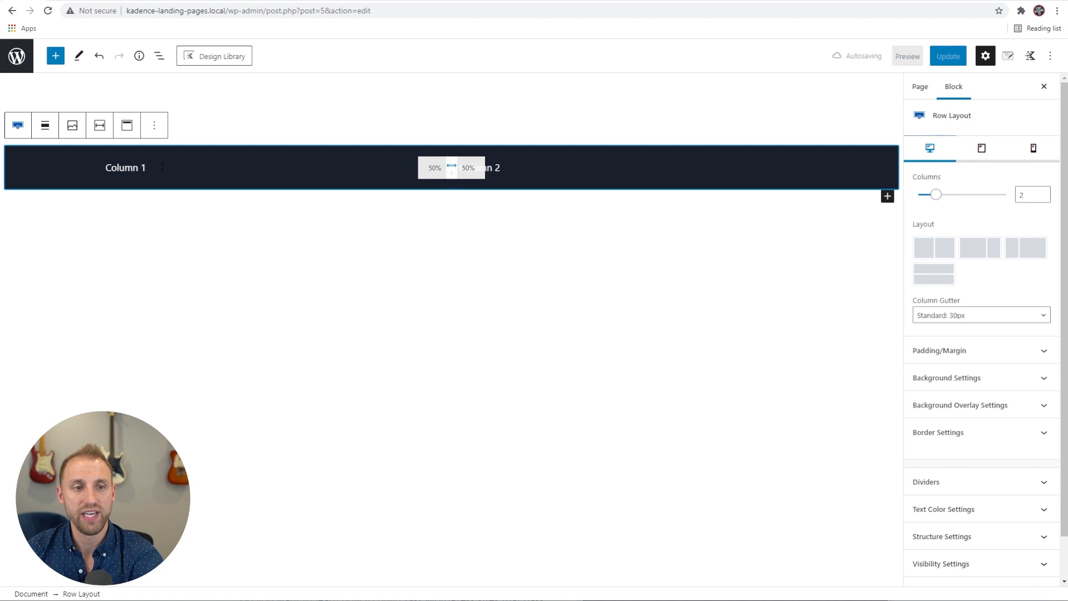
Append "more content" to the "Column 1" paragraph in the row's first column
left_click(162, 168)
type("more content")
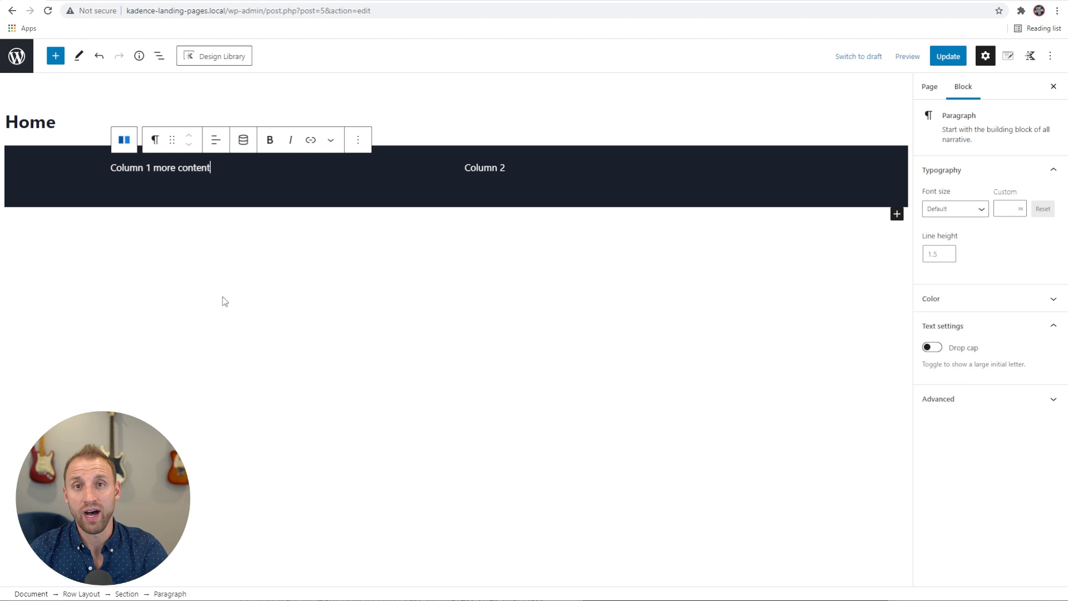
Show the page's block list view and use it to select the Row Layout and its first Section
left_click(161, 57)
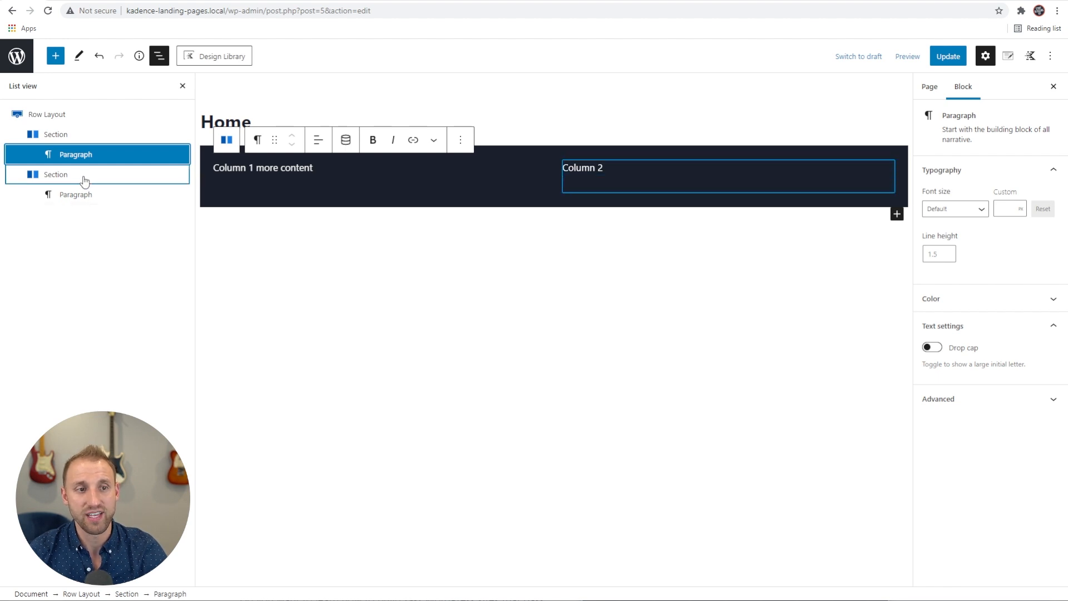
left_click(65, 117)
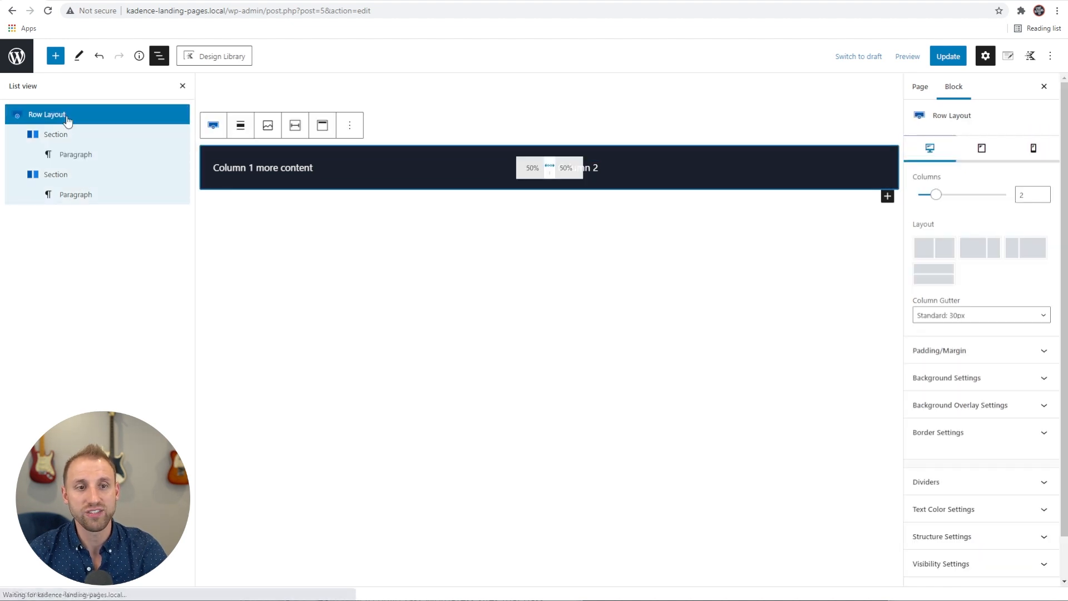
left_click(85, 136)
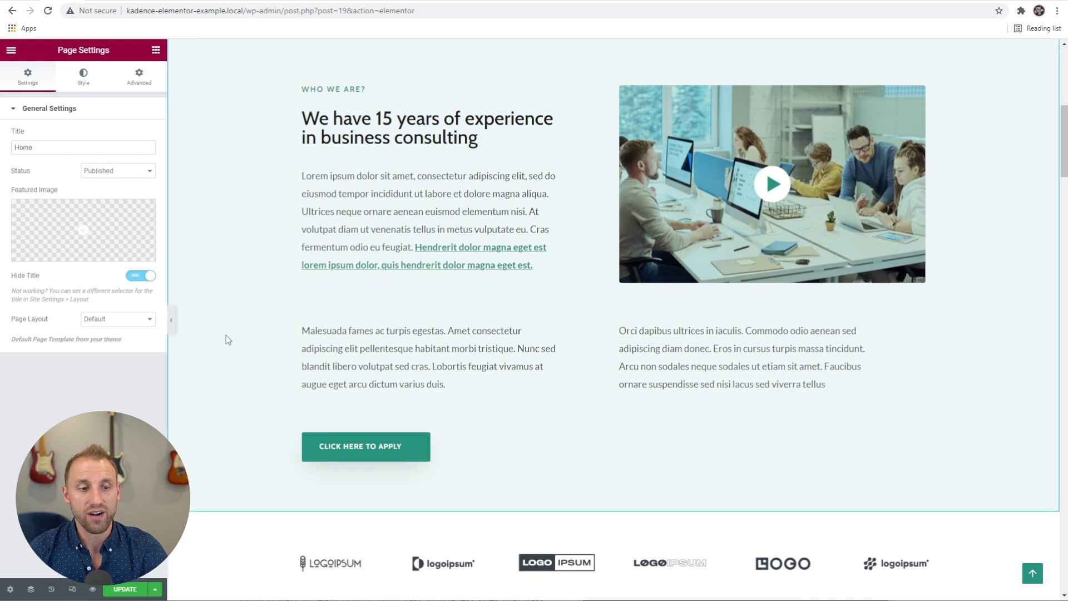
Open the Elementor Navigator and examine the "Who we are?" section, its column and its two nested inner sections
left_click(31, 591)
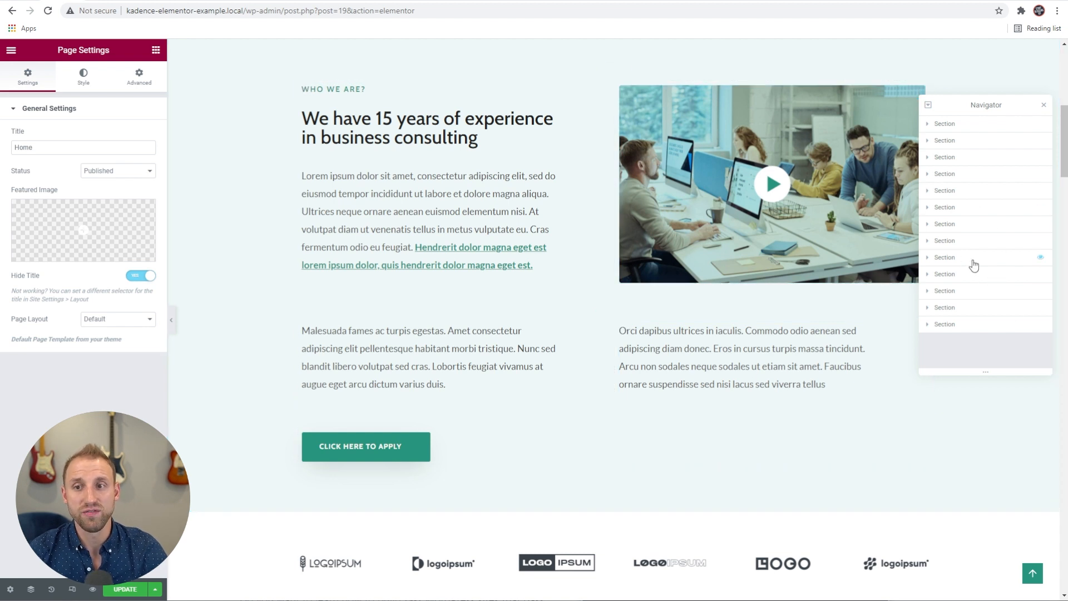
scroll(519, 138, "up", 1)
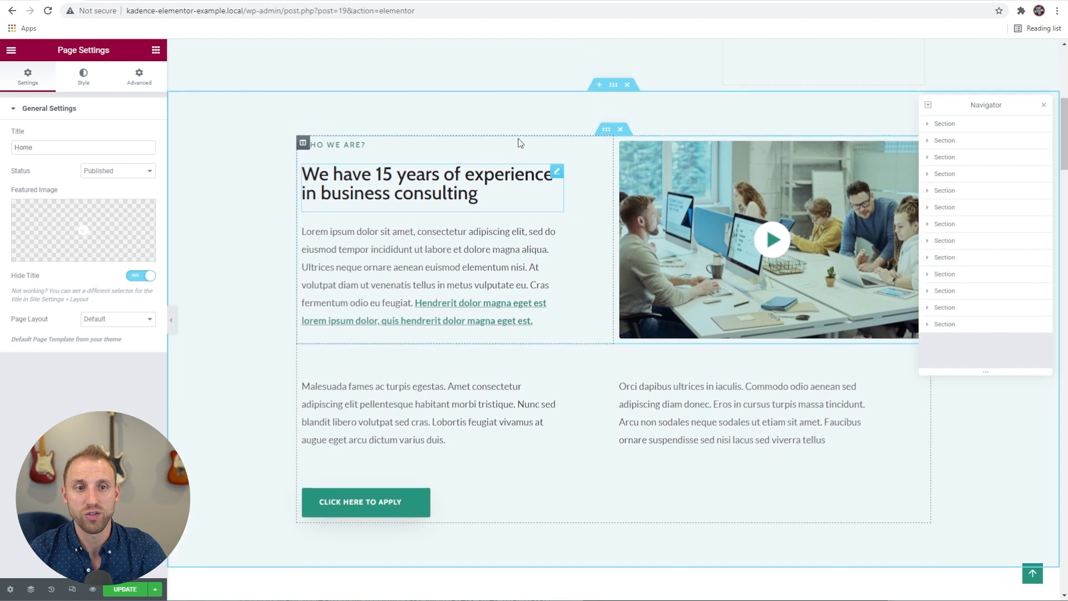
left_click(614, 86)
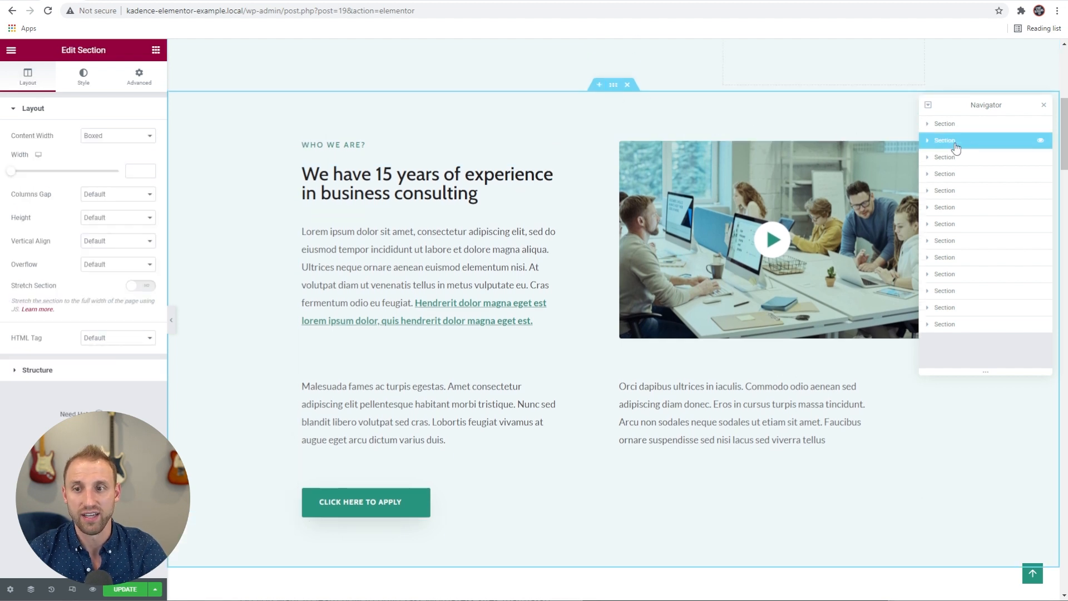
left_click(928, 141)
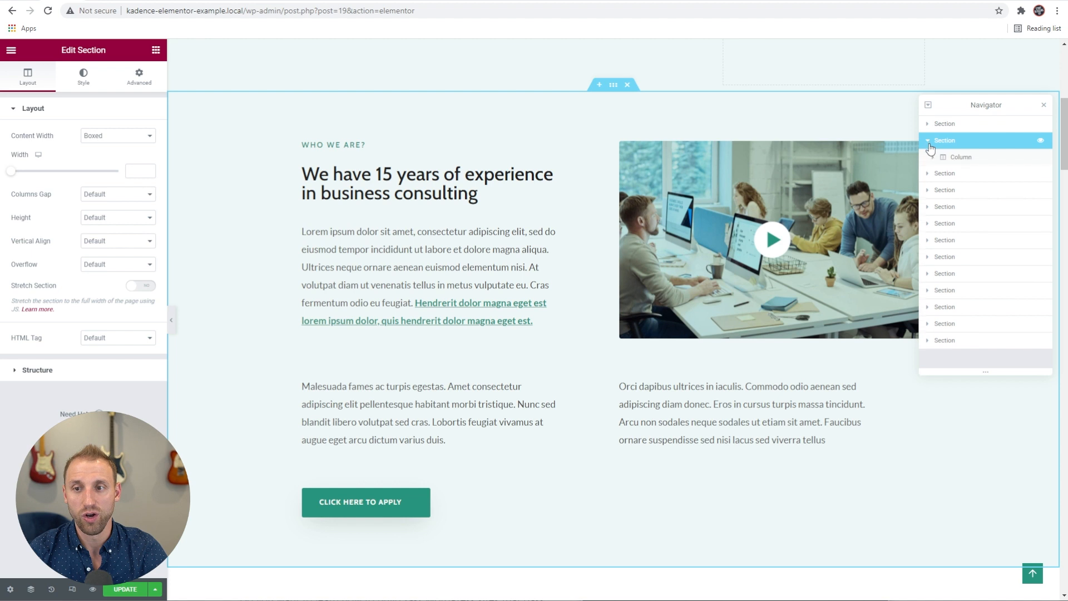
left_click(956, 159)
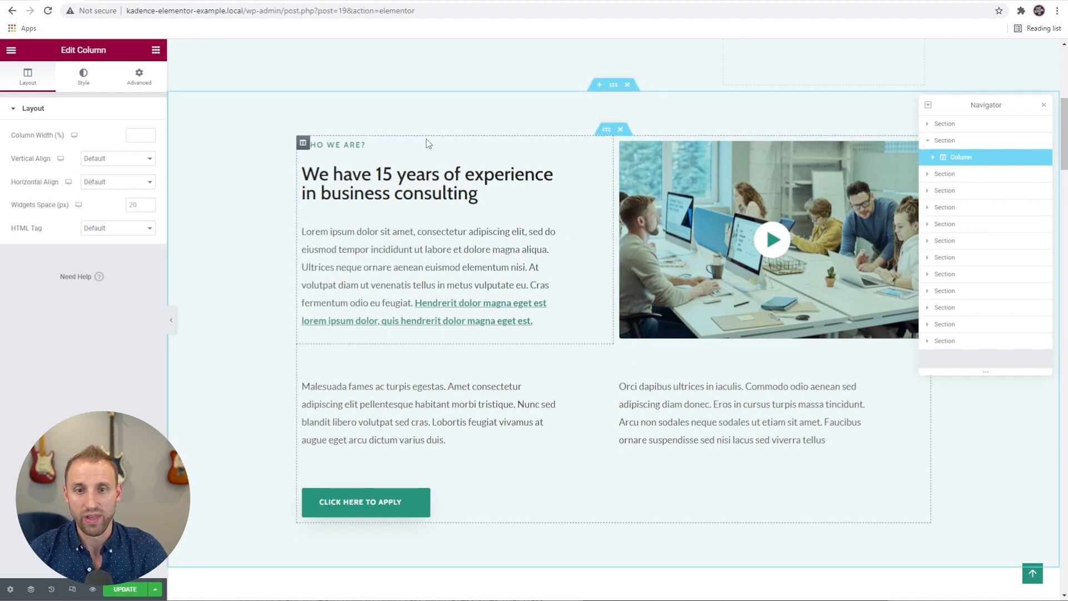
left_click(929, 159)
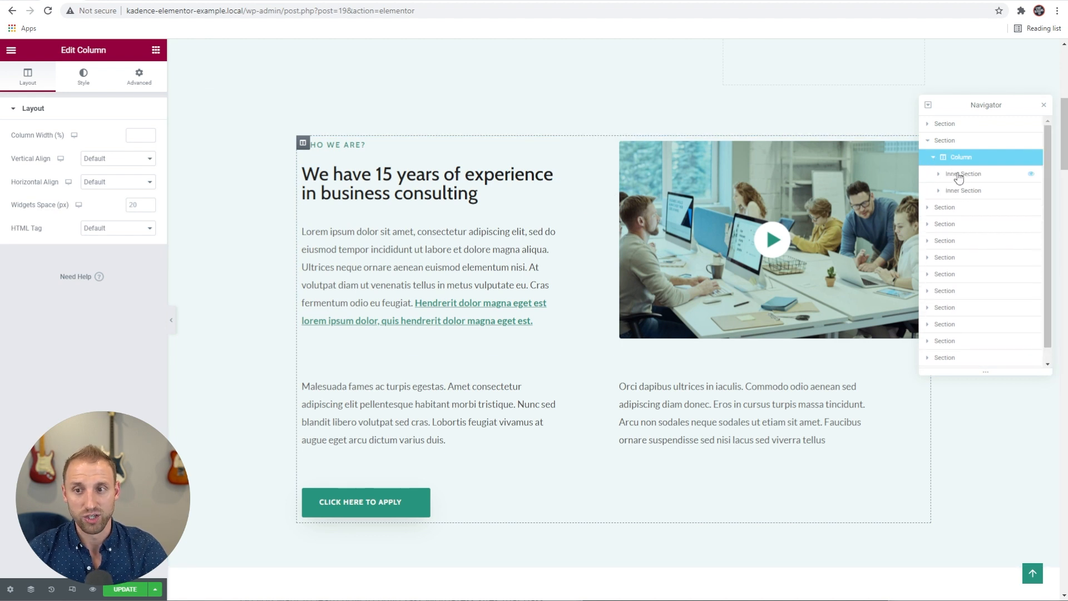
left_click(958, 176)
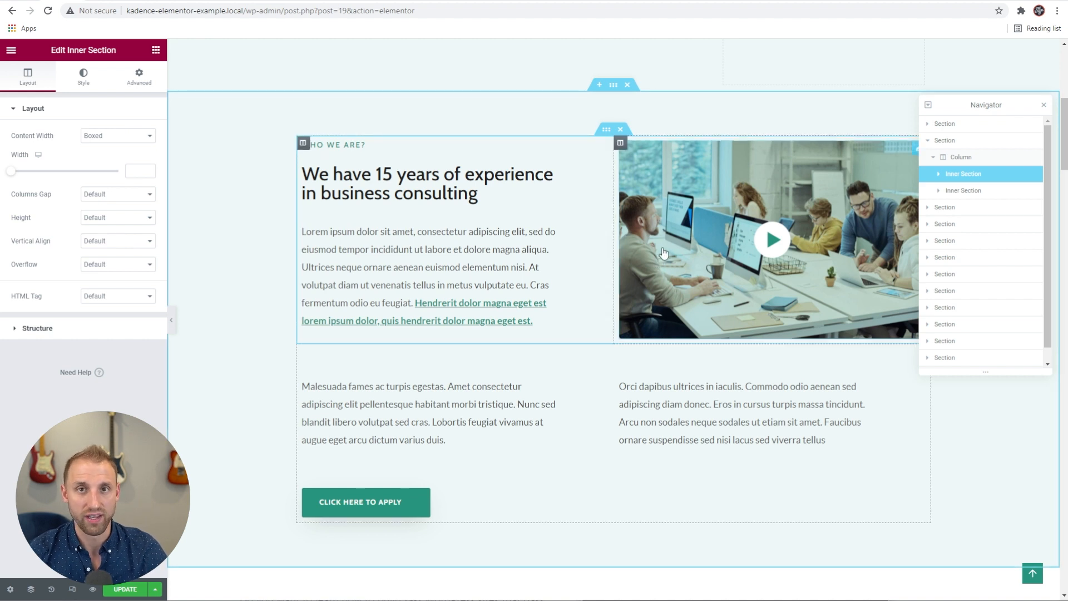
left_click(961, 190)
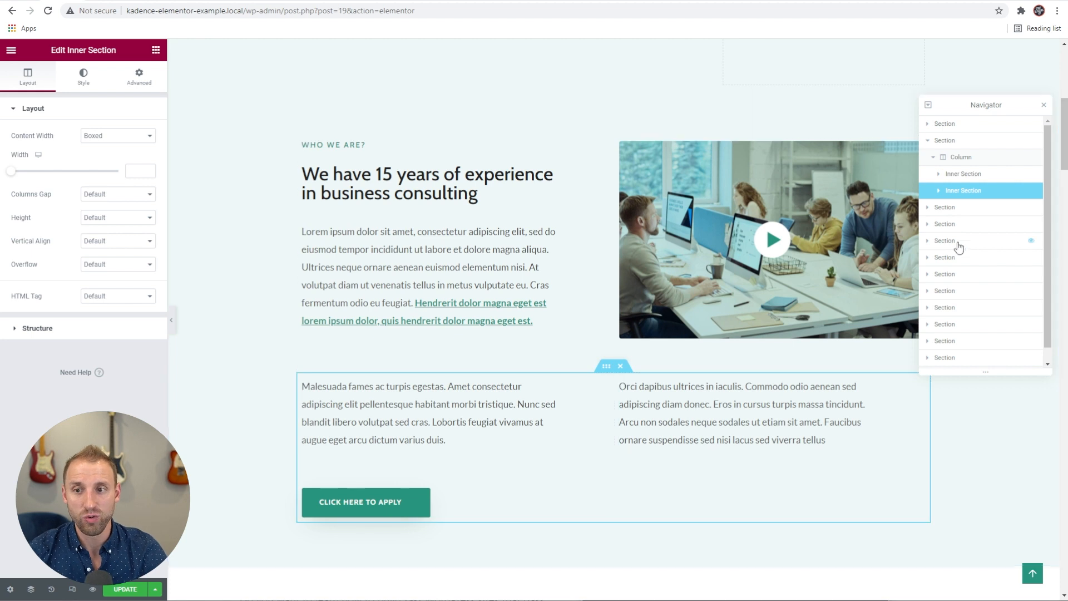
Expand both inner sections in the Navigator and inspect the columns nested inside each one
left_click(938, 174)
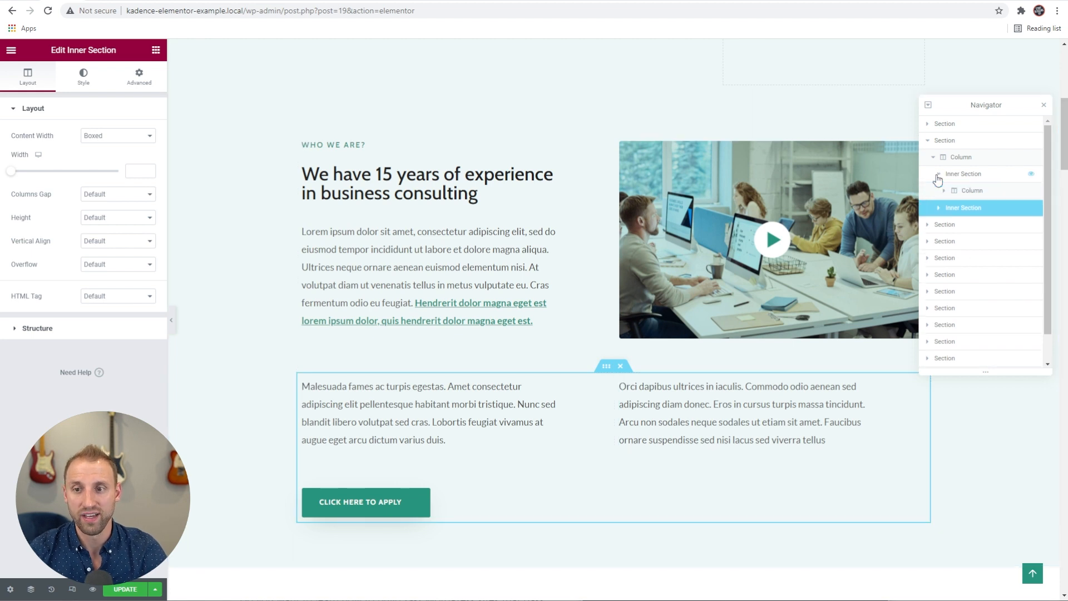
left_click(966, 191)
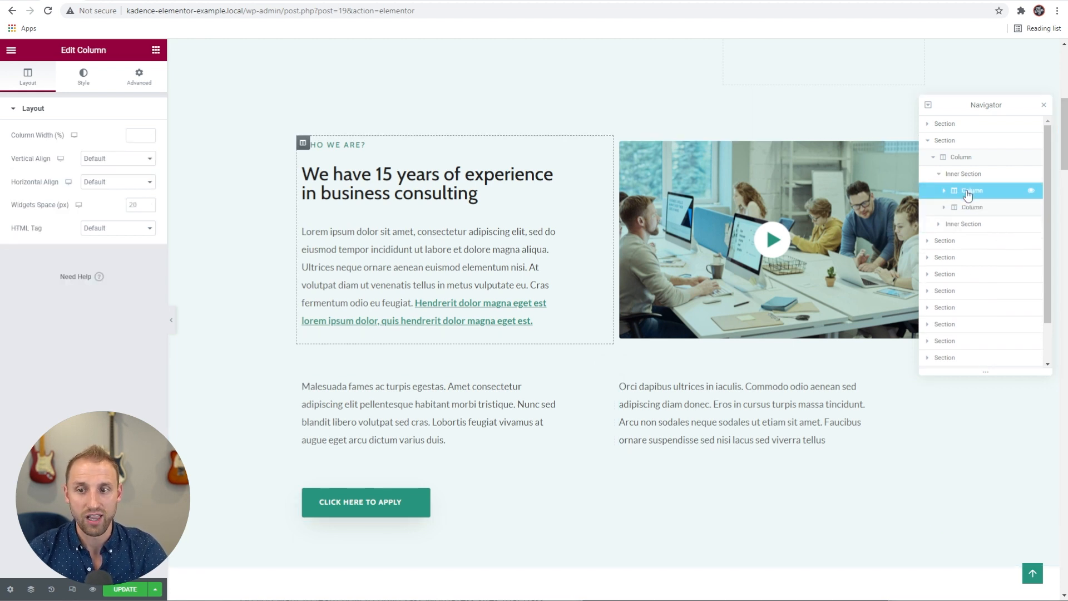
left_click(968, 208)
left_click(941, 228)
left_click(972, 240)
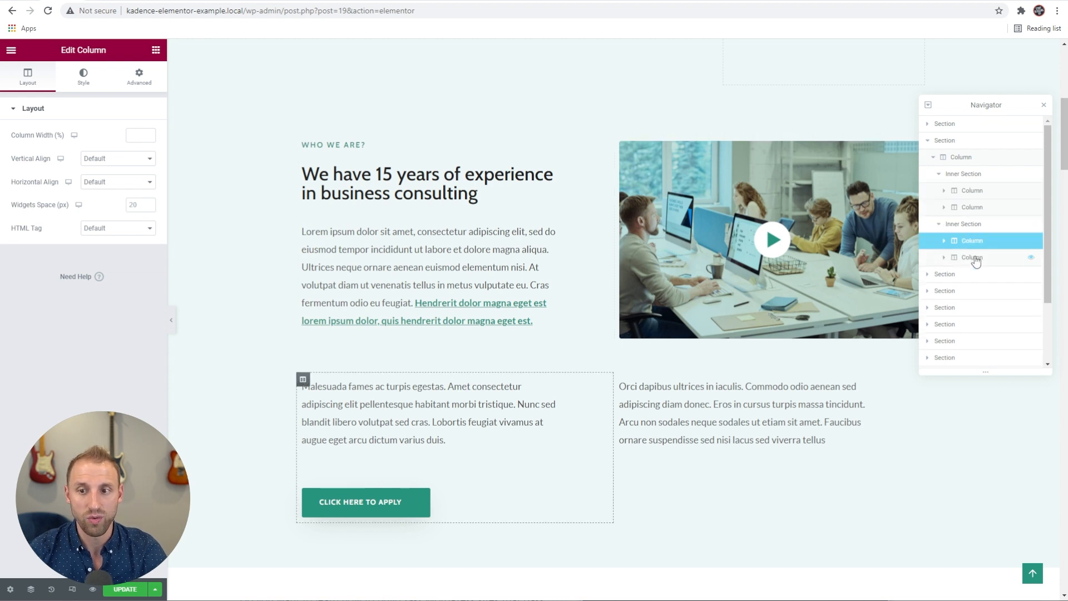
left_click(974, 262)
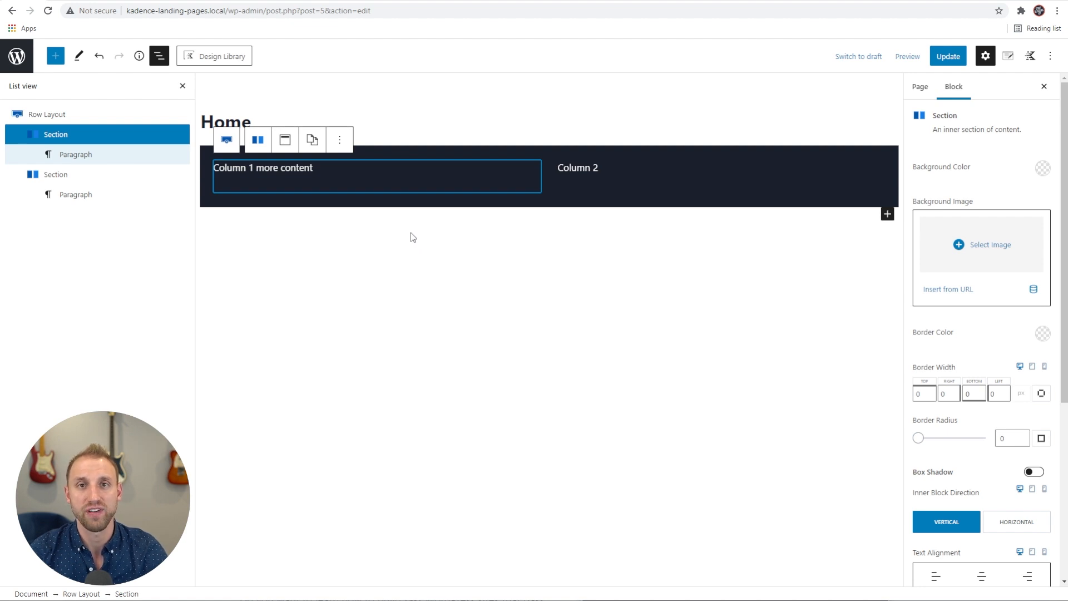
Transform the first column's paragraph into an Advanced Heading reading "Learn to Create Fast, Profitable WordPress Sites Without Page Builders"
left_click(332, 170)
left_click_drag(332, 170, 213, 169)
left_click(262, 143)
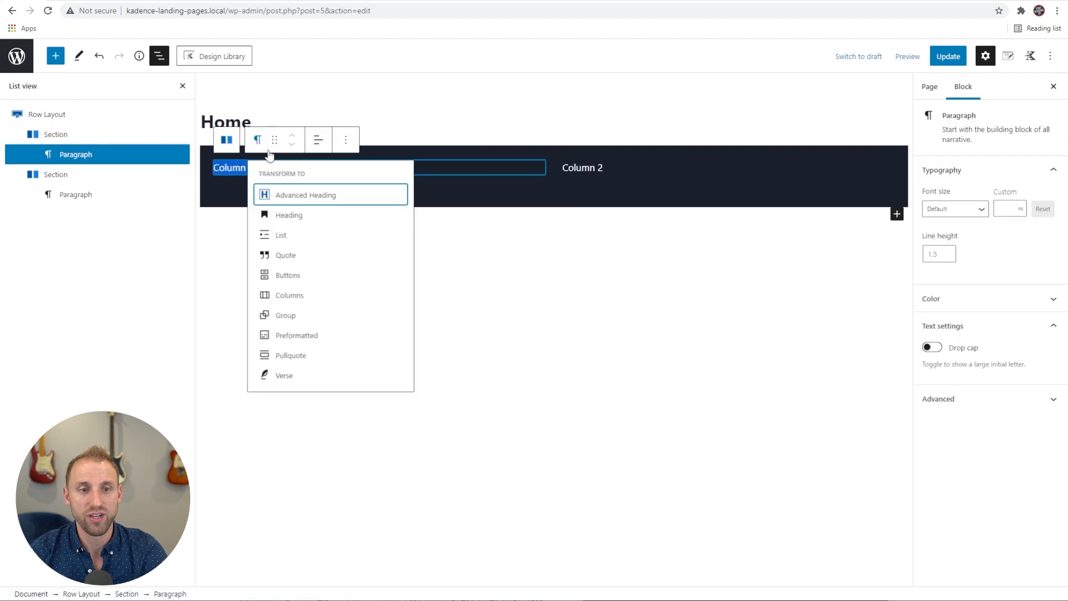
left_click(295, 194)
triple_click(292, 169)
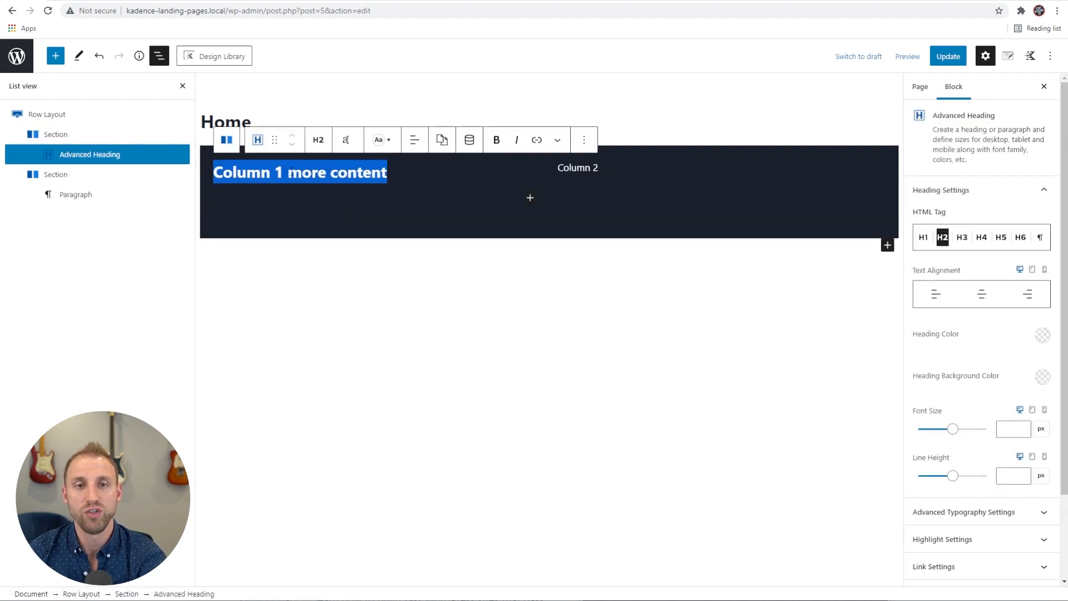
type("Learn to Create Fast, Profitable WordPress Sites Without Page Builders")
Delete the "Column 2" text and insert an Image block in its place in the second column
left_click(609, 168)
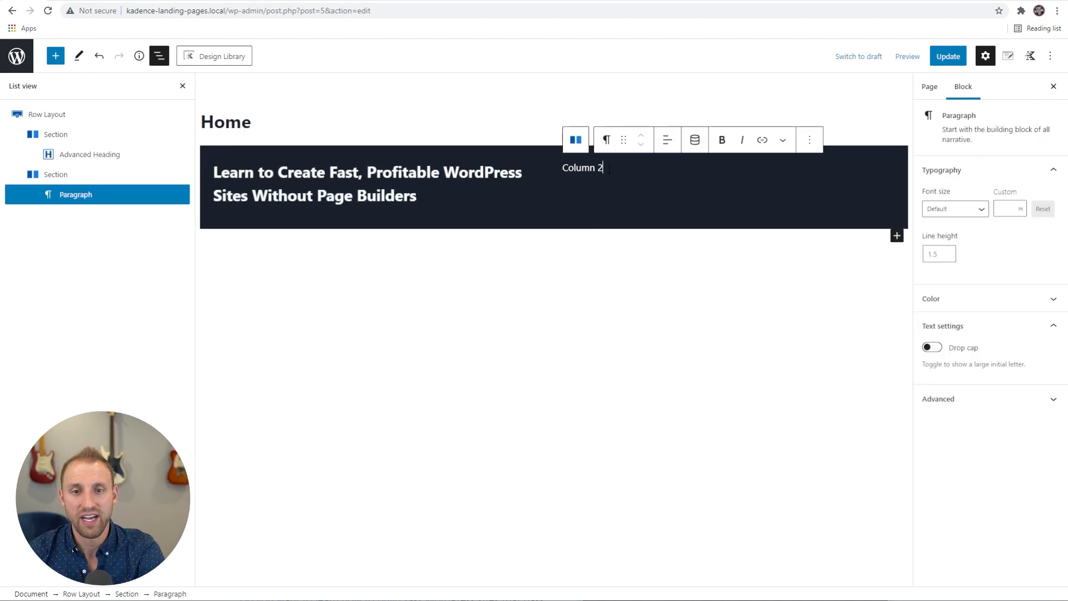
key("BackSpace")
key("BackSpace")
key("BackSpace")
key("BackSpace")
key("BackSpace")
key("BackSpace")
key("BackSpace")
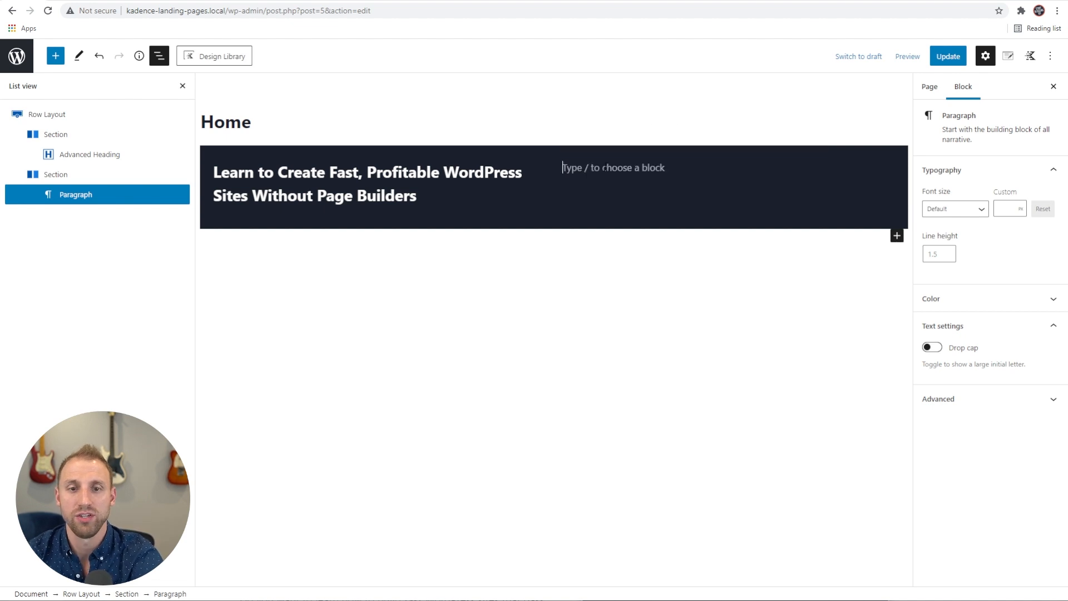
type("/image")
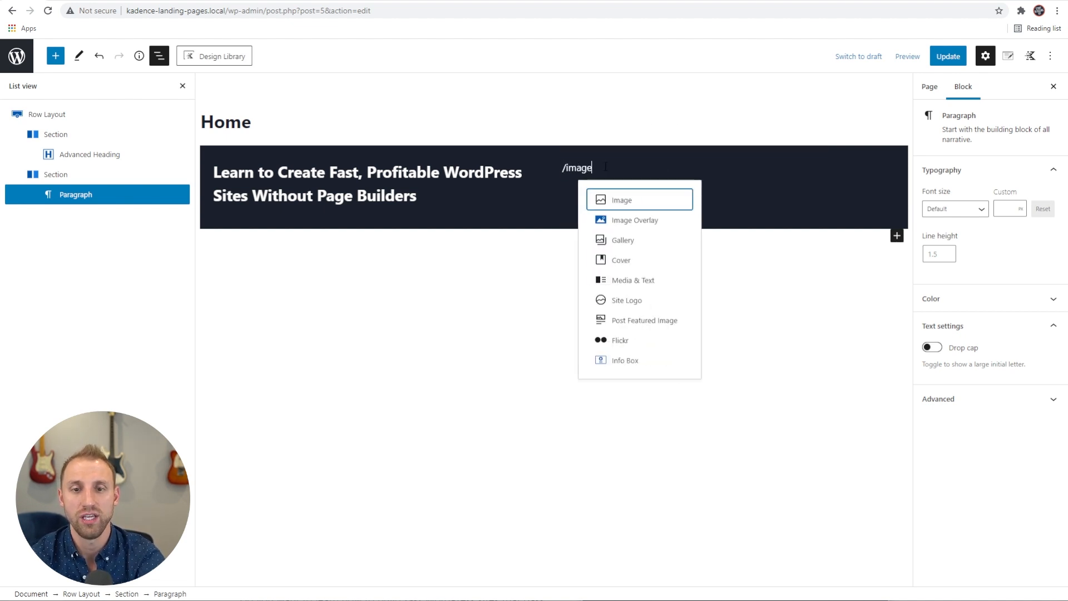
left_click(624, 206)
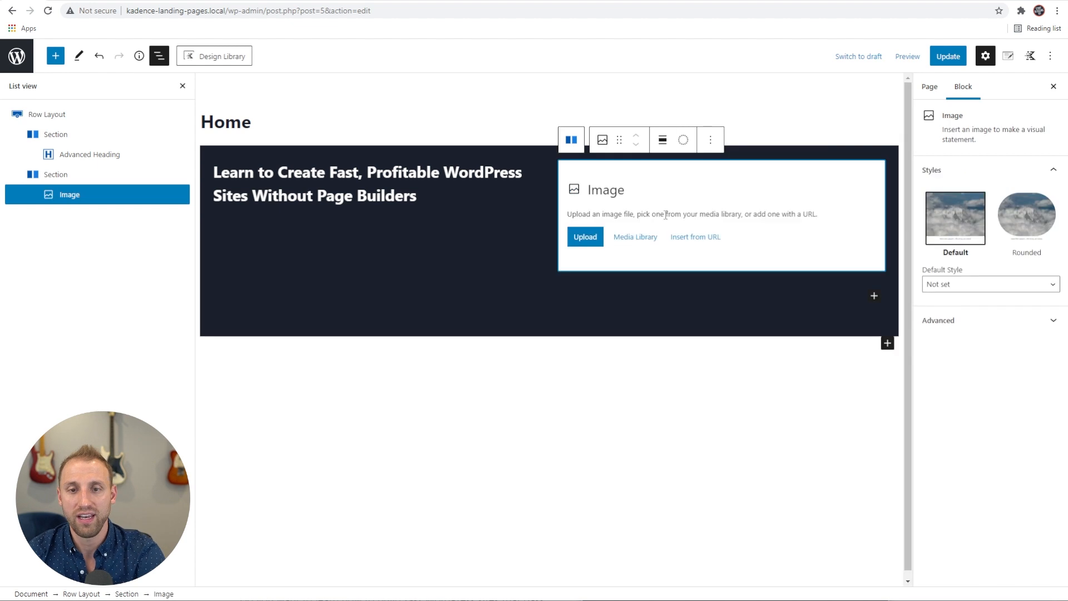
Fill the Image block with the cutout portrait from the media library and align it to the center
left_click(635, 237)
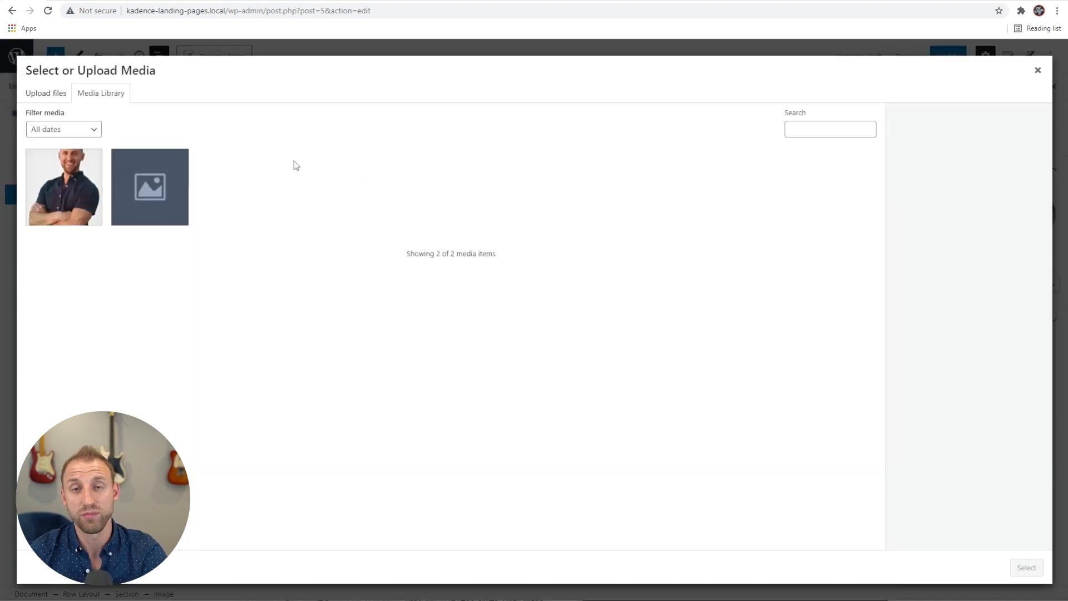
left_click(56, 199)
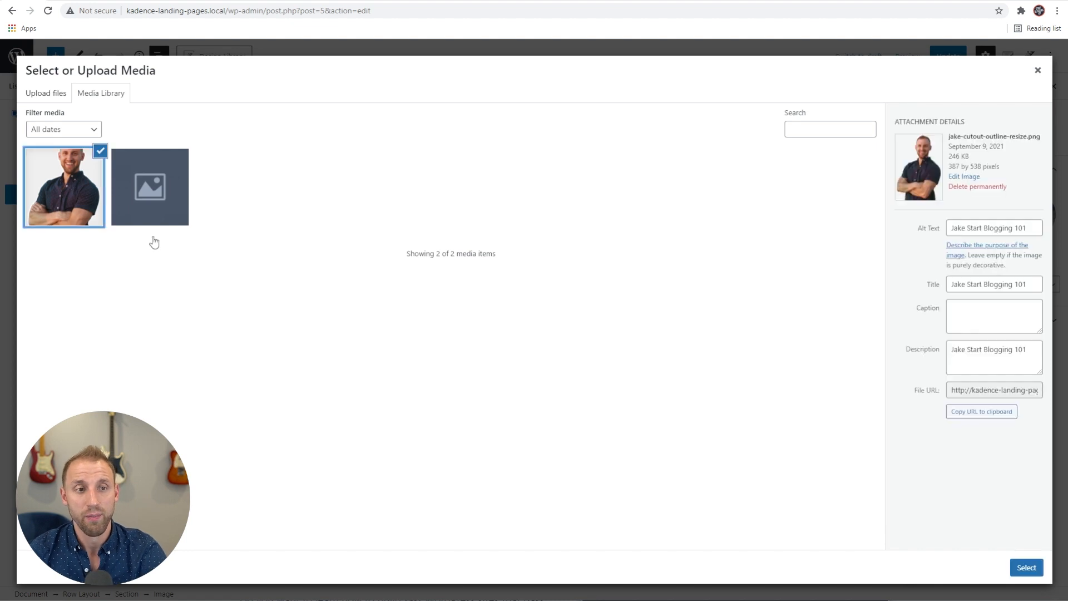
left_click(1021, 565)
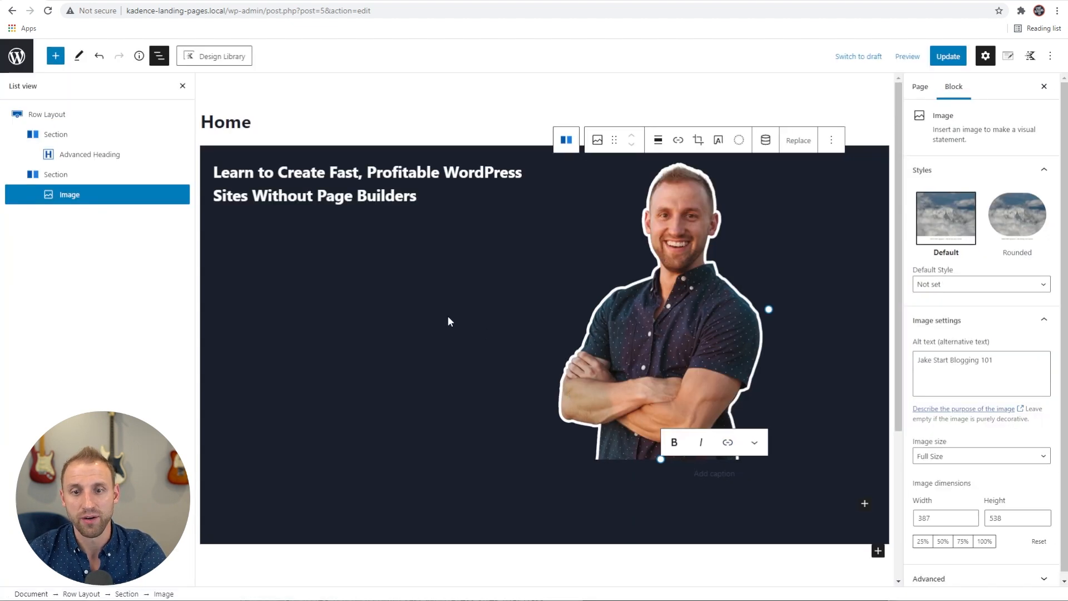
left_click(659, 140)
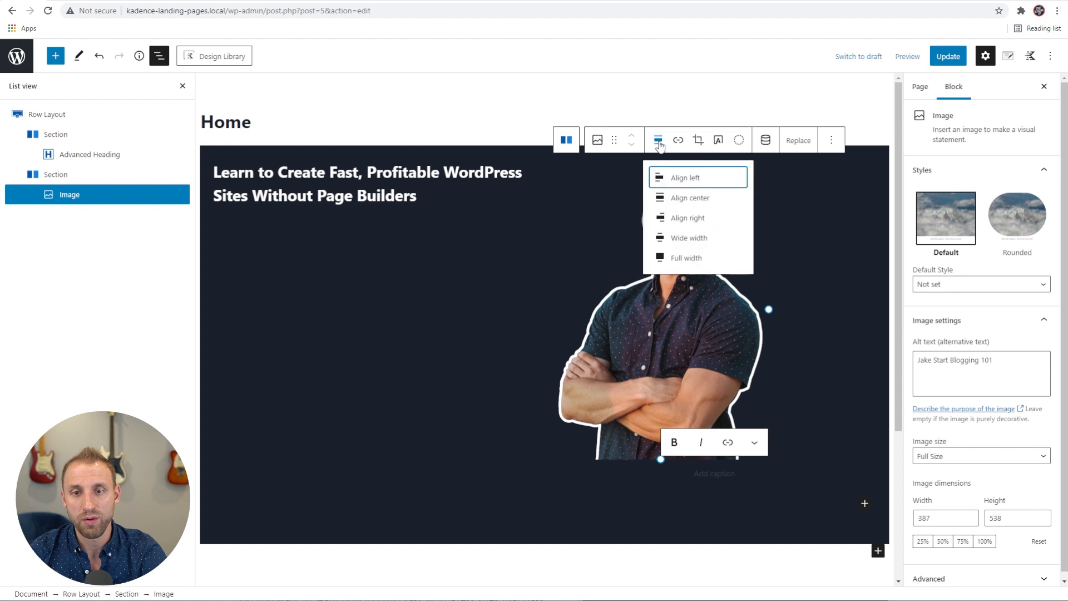
left_click(690, 198)
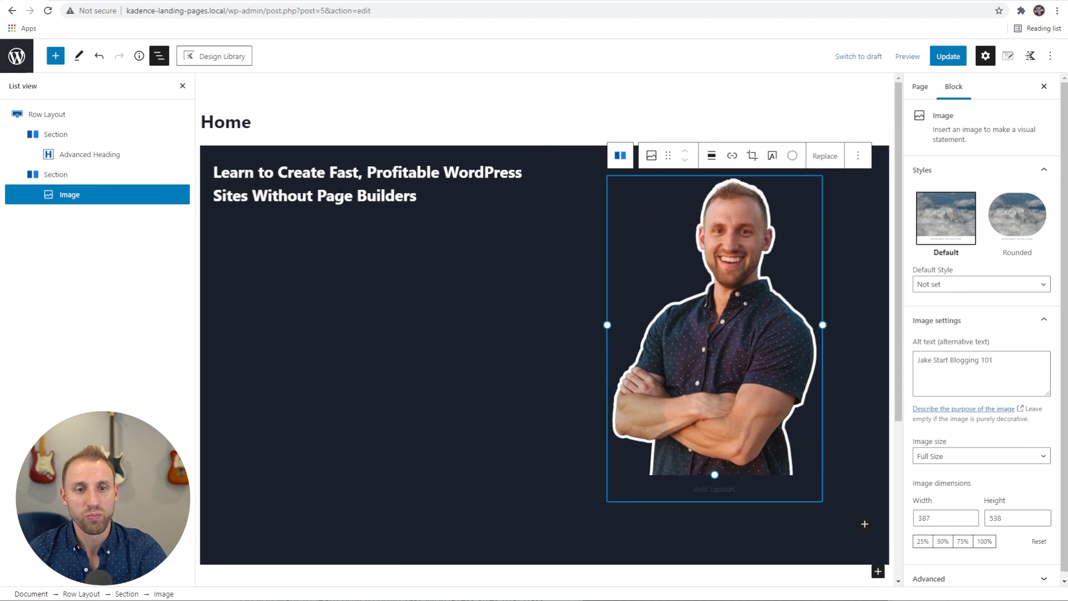
Set the Advanced Heading's font weight to Extra-Bold 800 and its font size to 2.8 em
triple_click(344, 195)
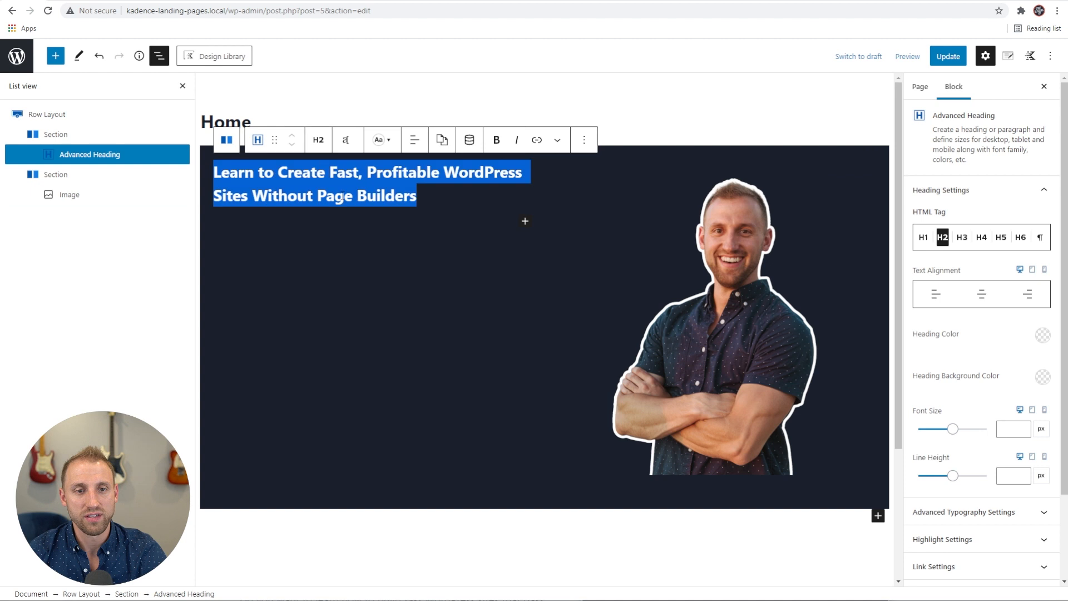
left_click(345, 140)
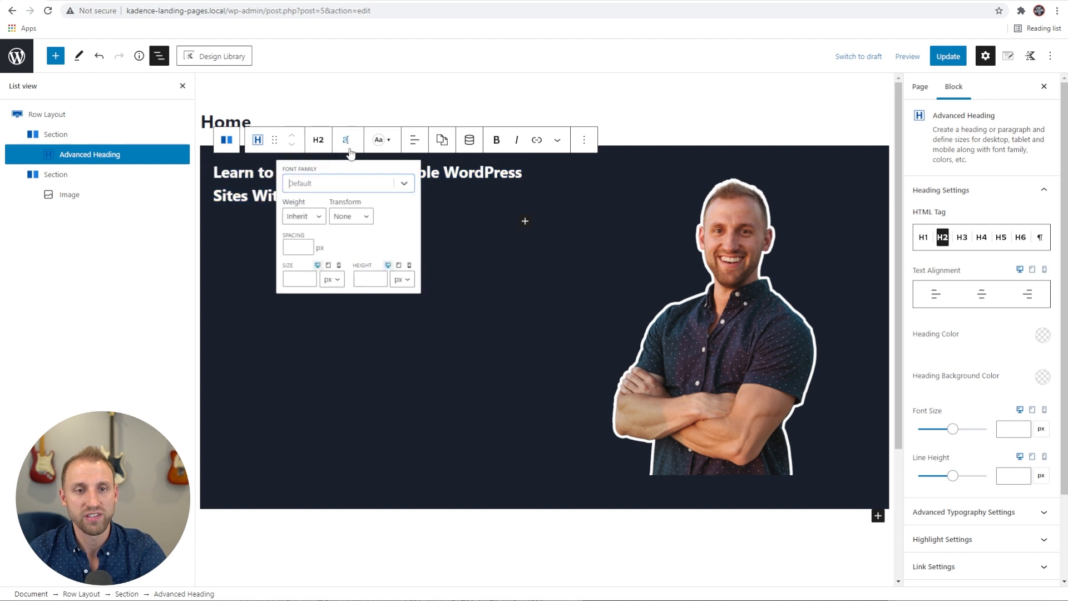
left_click(319, 217)
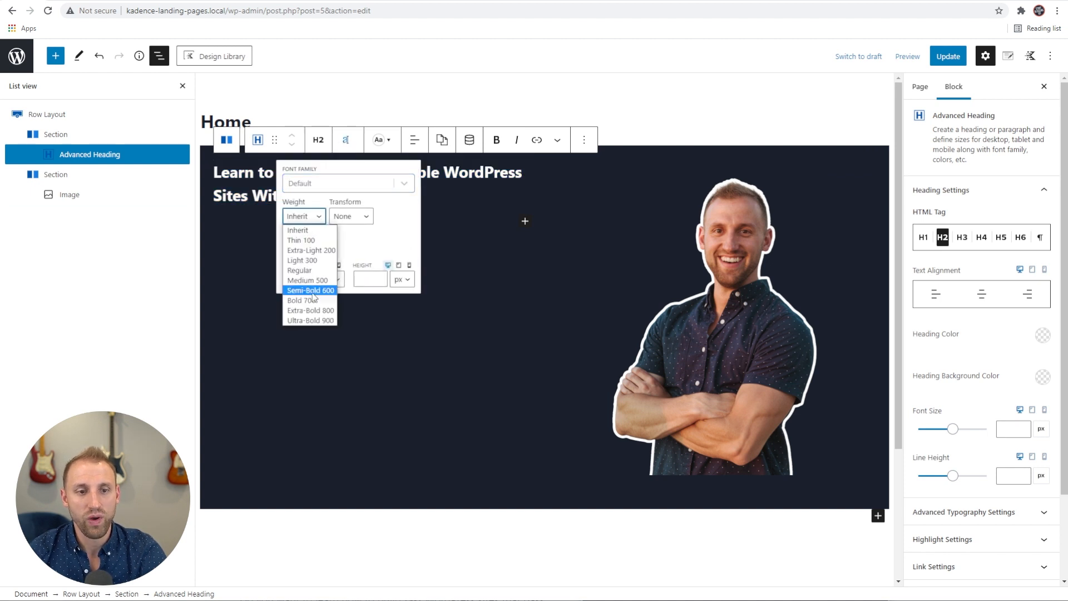
left_click(316, 311)
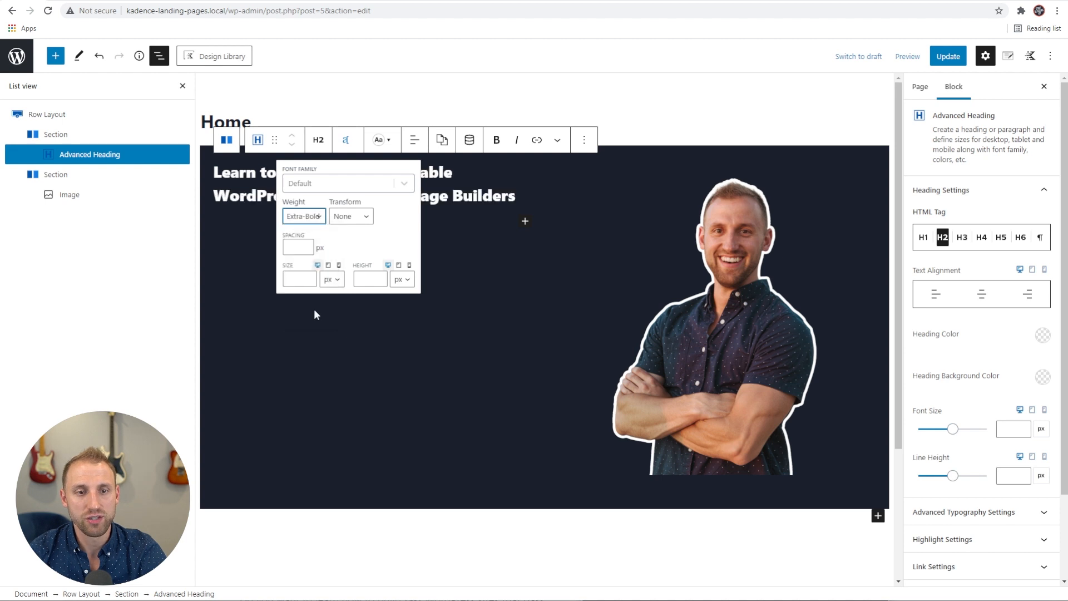
left_click(332, 279)
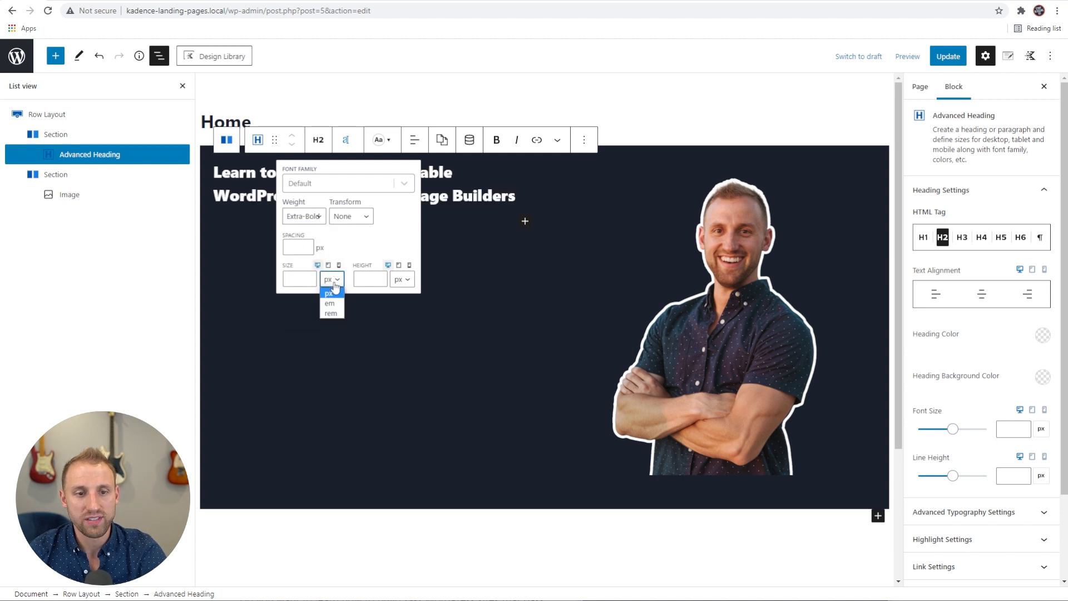
left_click(332, 306)
left_click(292, 279)
type("2.8")
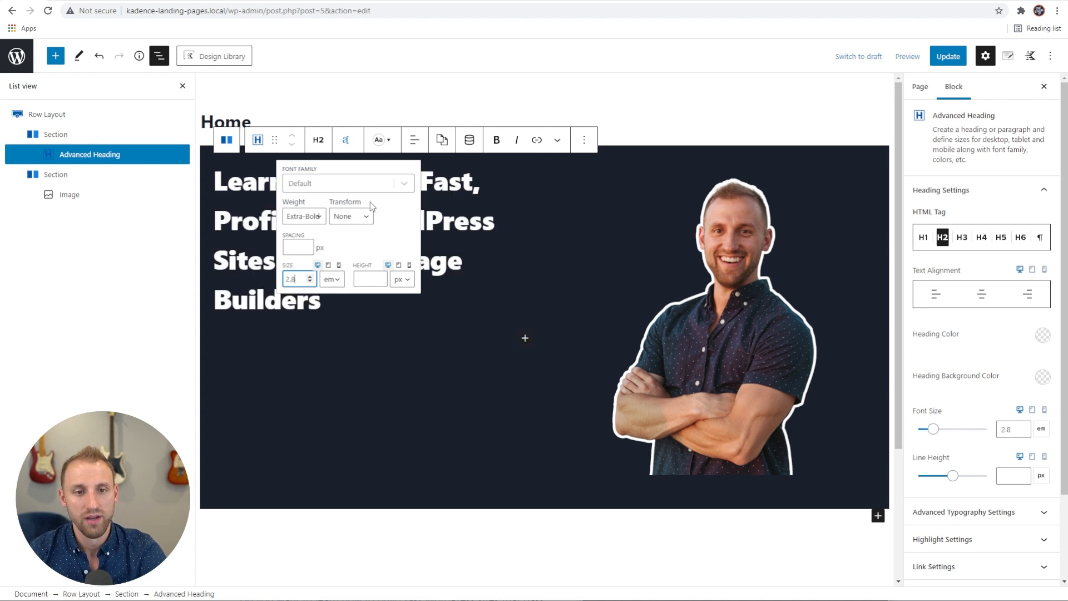
left_click(488, 310)
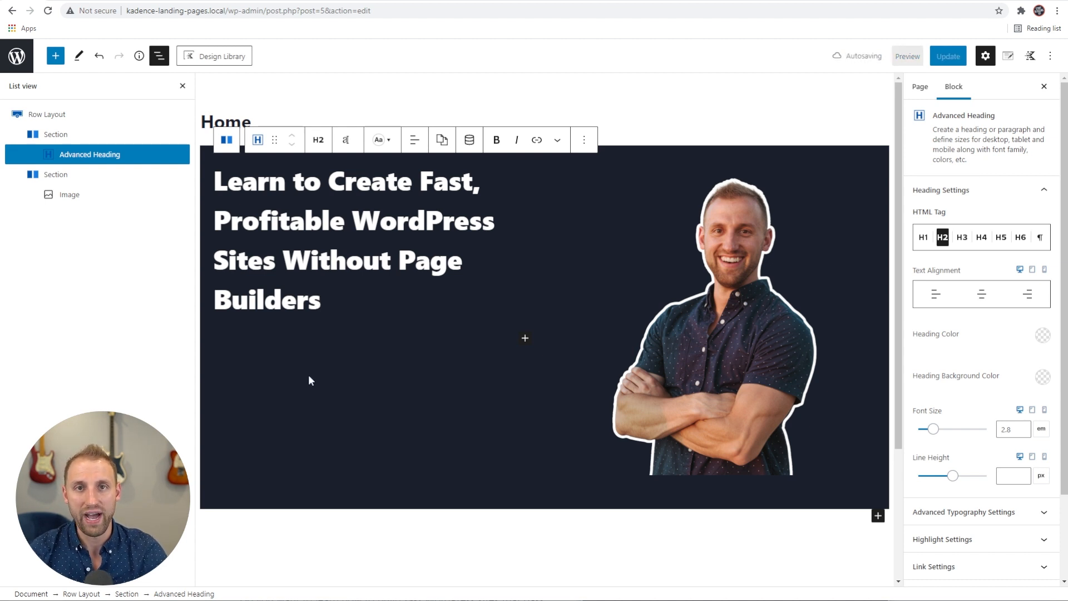
Select the parent Row Layout and resize its two columns to 55% and 45%
left_click(81, 594)
left_click_drag(549, 325, 565, 327)
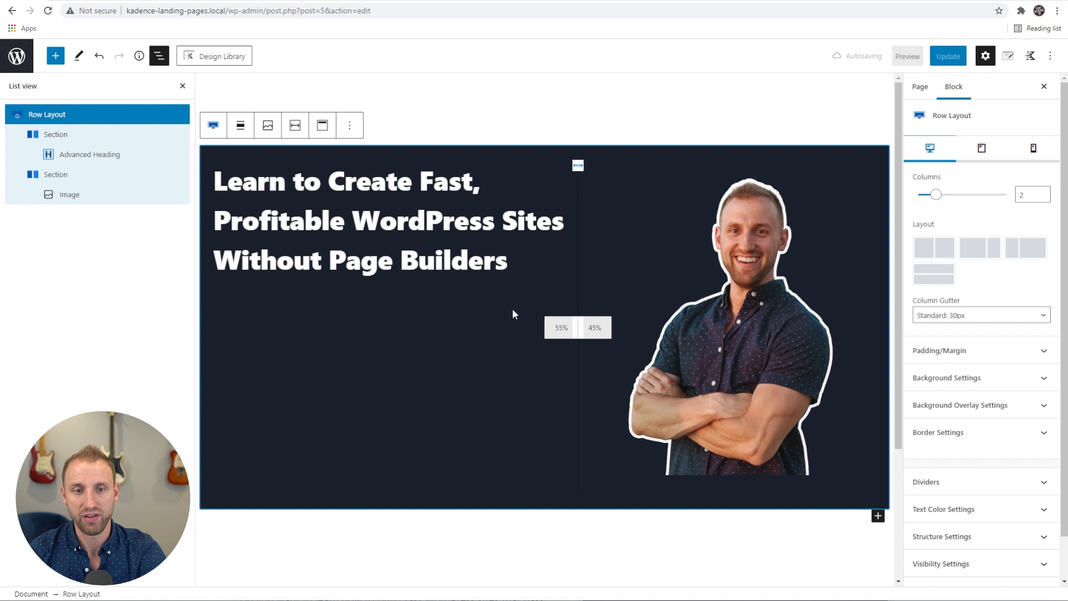
Preview the Home page in a new tab to check the hero row, and return to the editor
left_click(523, 254)
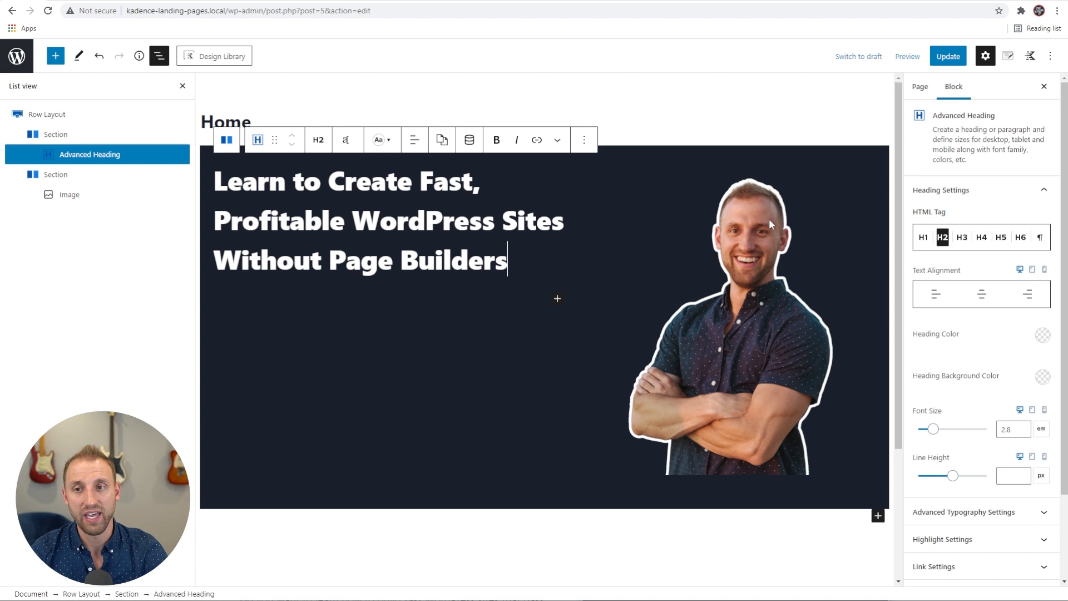
left_click(907, 56)
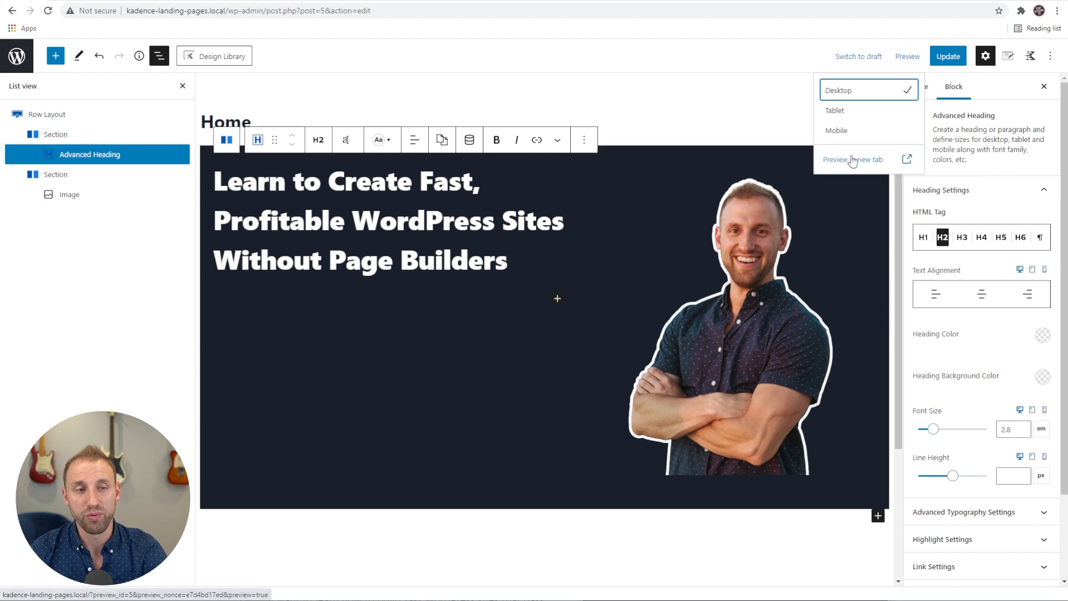
left_click(853, 159)
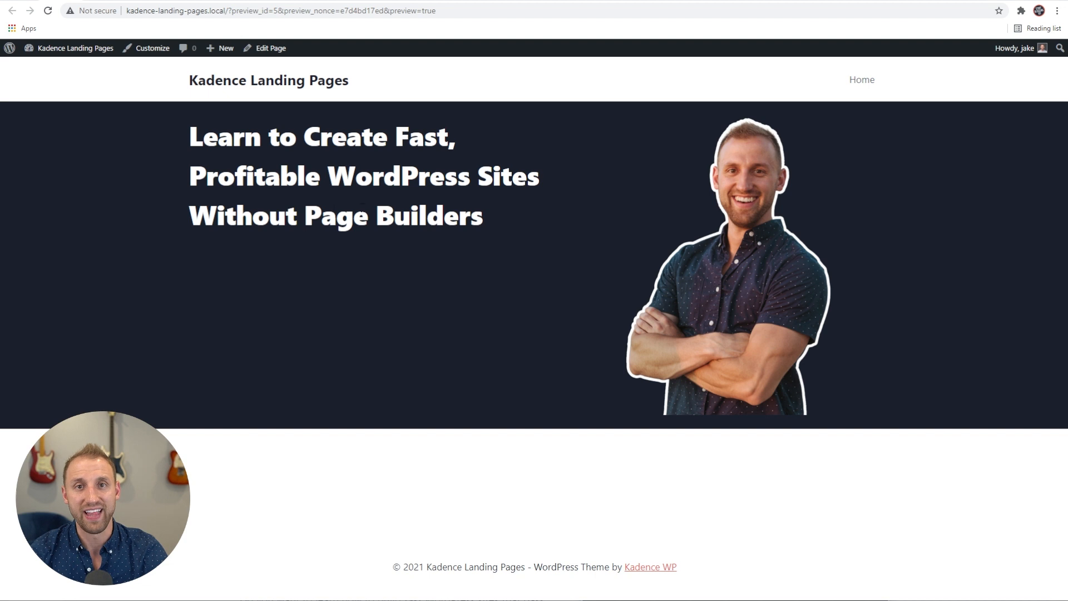
key("ctrl+shift+Tab")
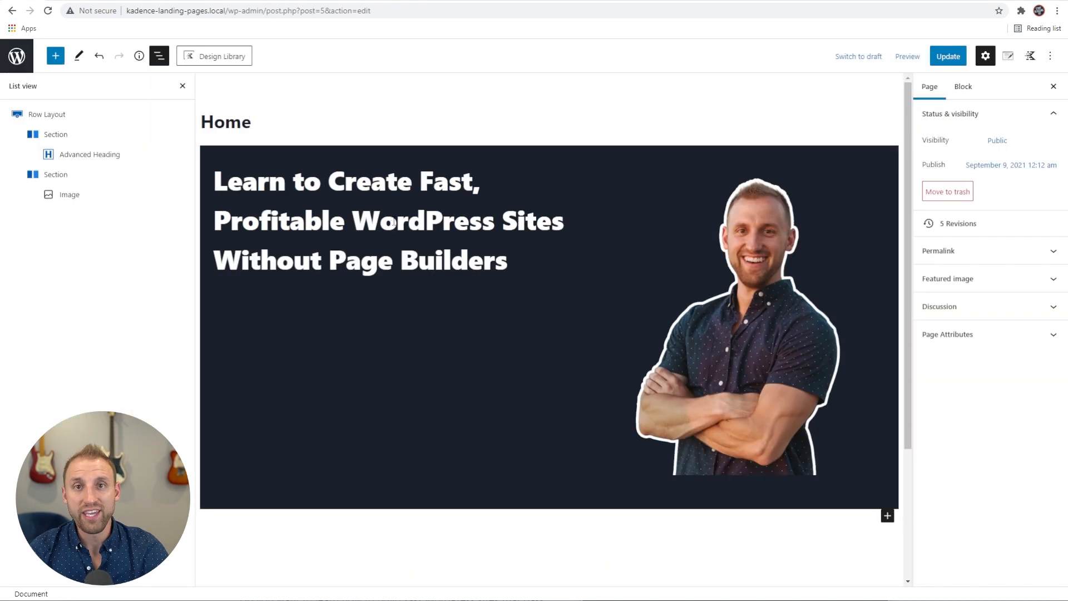
Vertically align the hero row's first Section, which holds the heading, to the middle
left_click(397, 222)
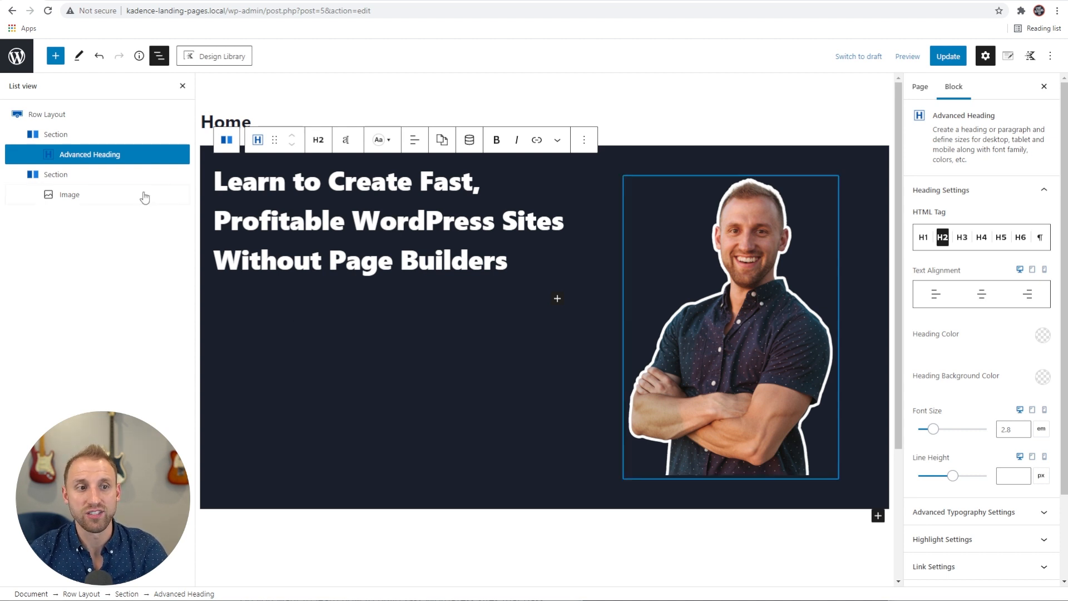
left_click(84, 138)
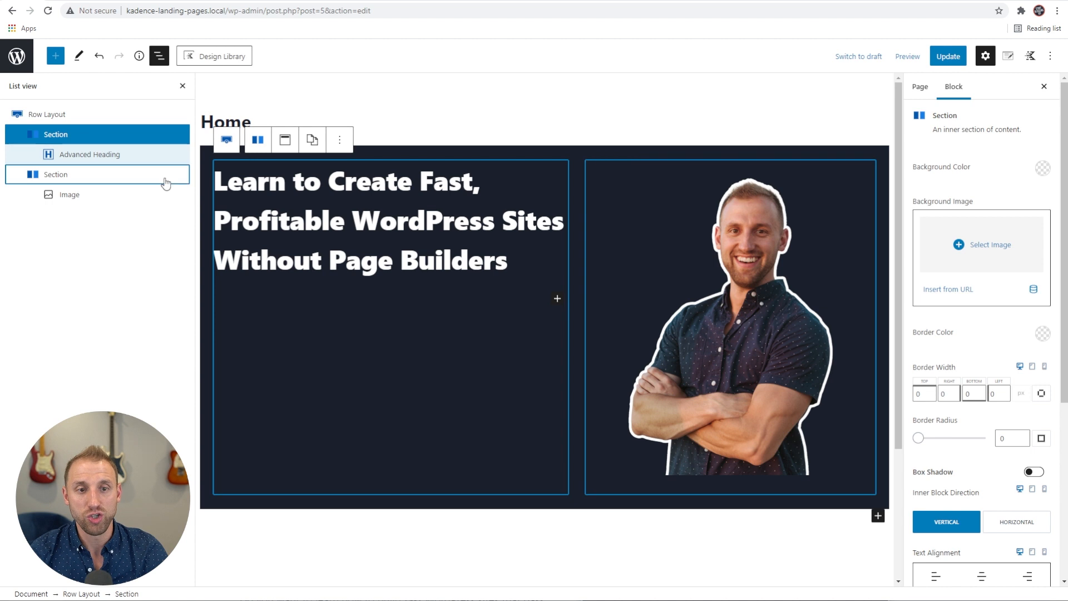
left_click(285, 143)
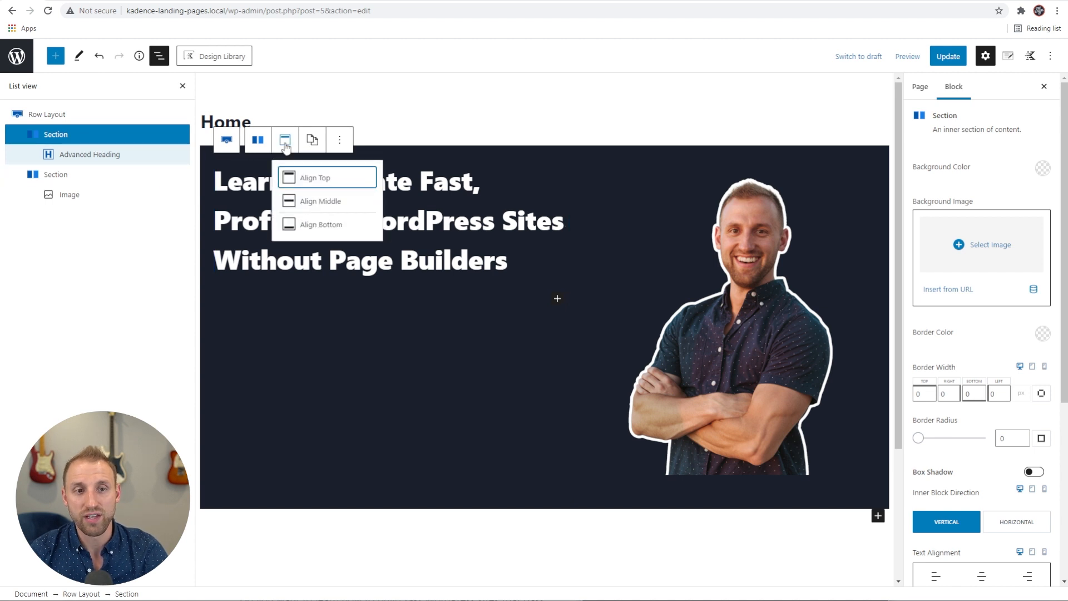
left_click(318, 203)
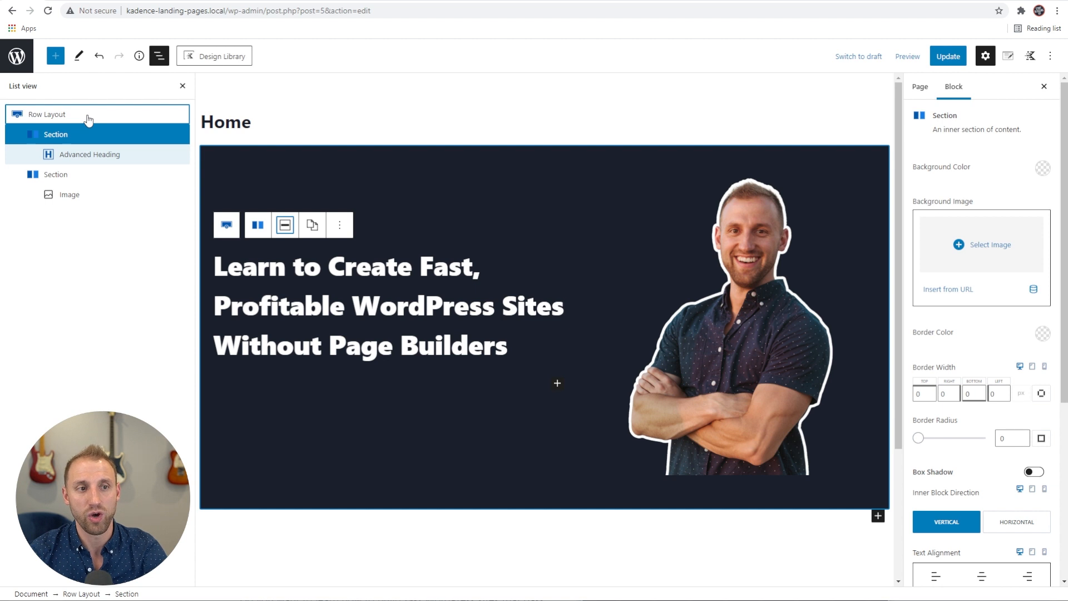
Set the hero Row Layout's bottom padding to 0 px and preview the page in a new tab
left_click(88, 119)
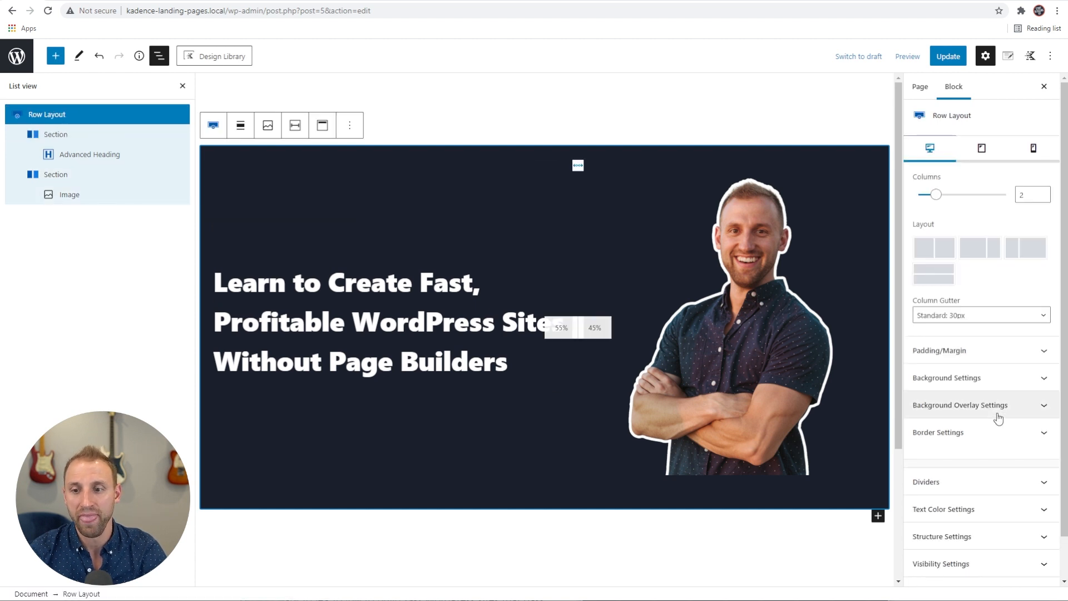
left_click(971, 351)
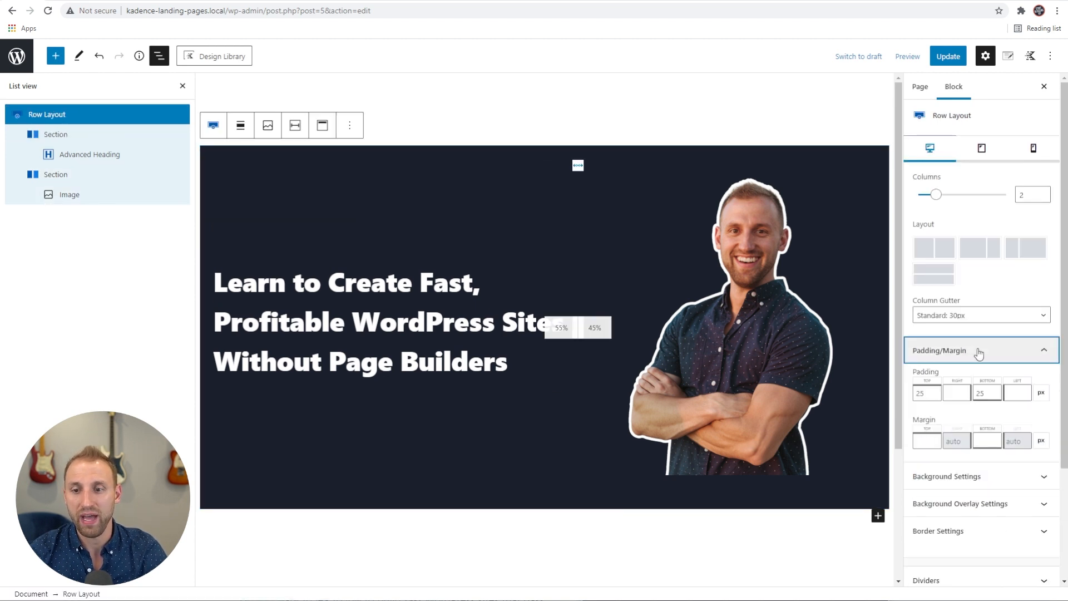
double_click(988, 394)
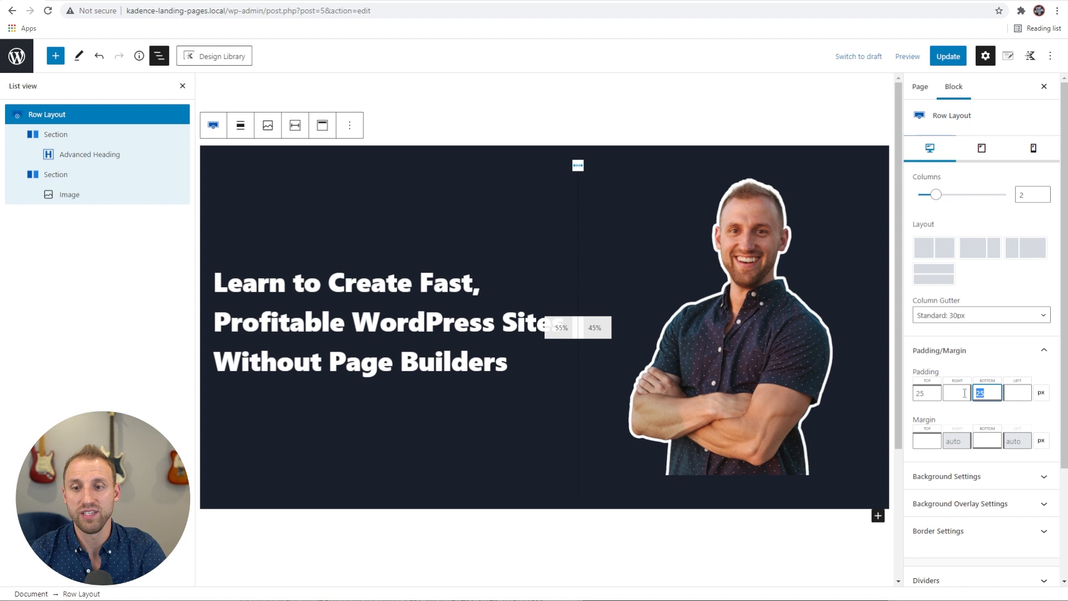
type("0")
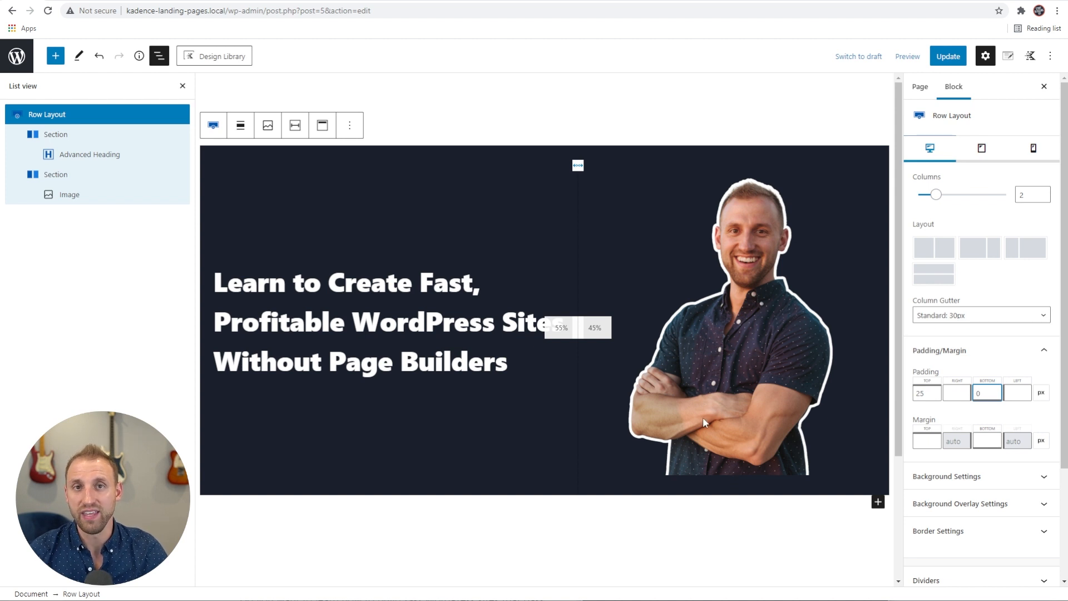
left_click(908, 57)
left_click(868, 161)
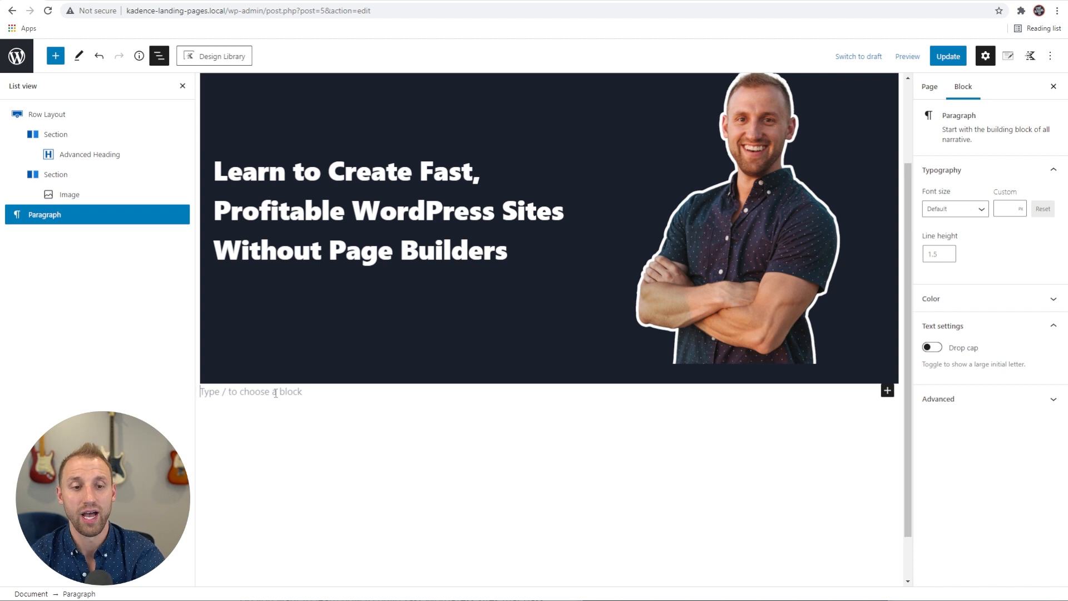
Insert a Row Layout block with two equal columns below the hero row
type("/row")
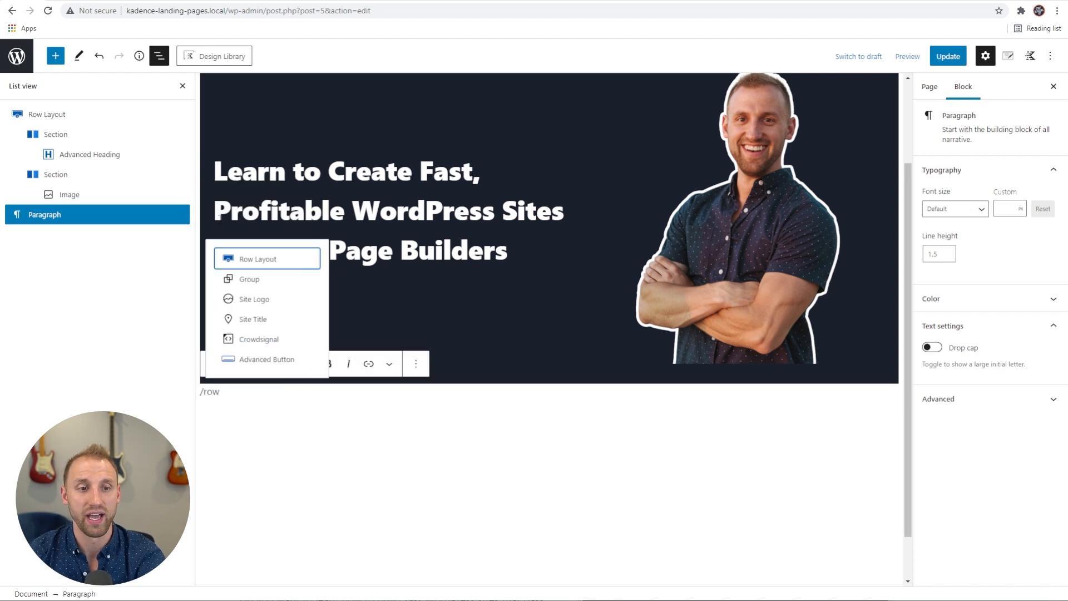
left_click(259, 260)
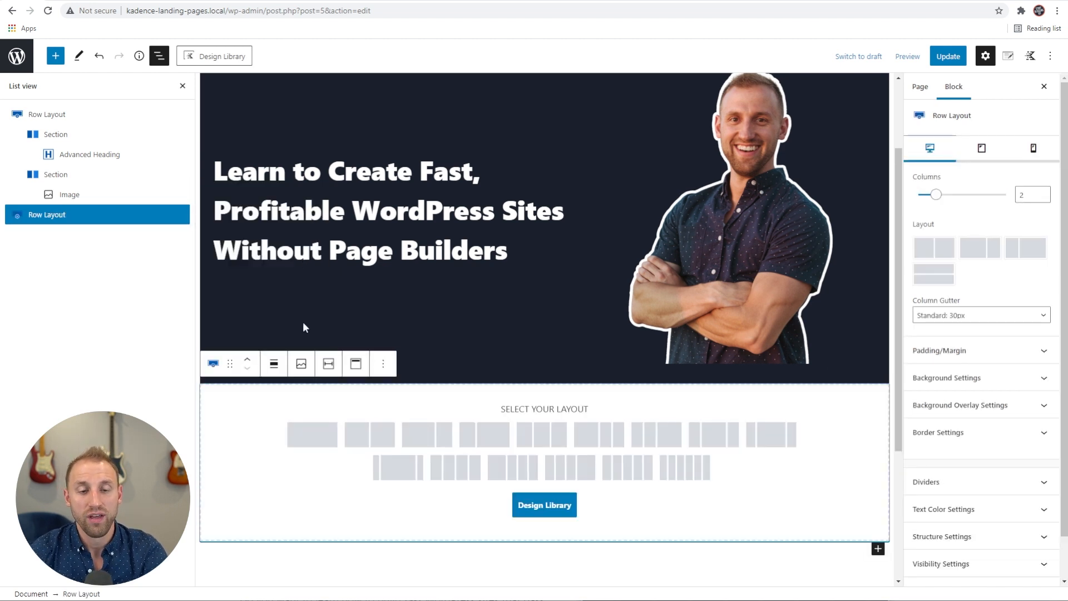
left_click(383, 439)
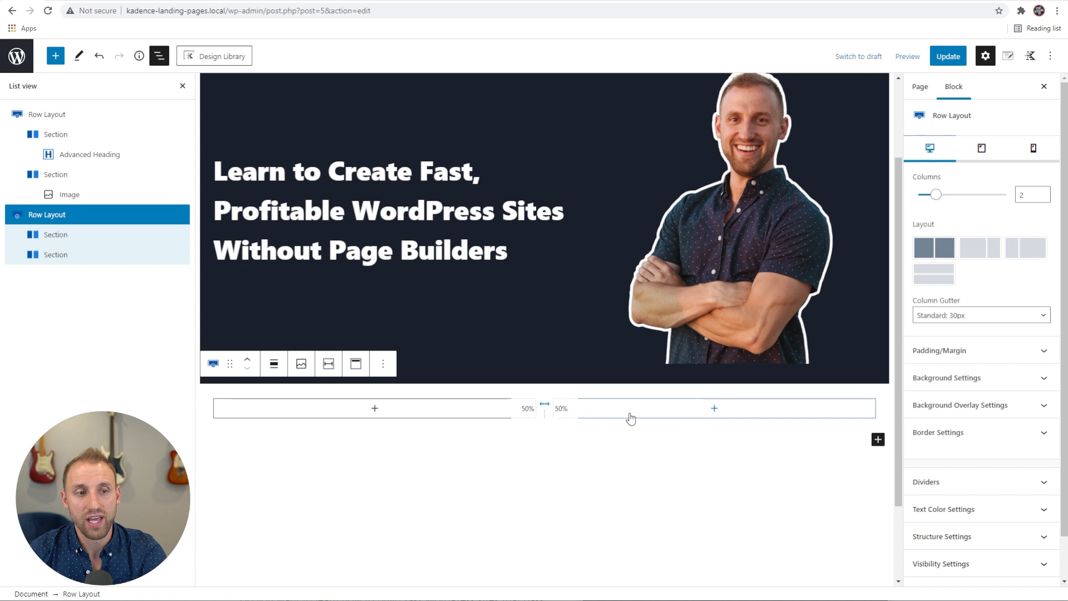
Set the new two-column Row Layout's background color to the very light gray next to white in the palette
scroll(957, 379, "down", 1)
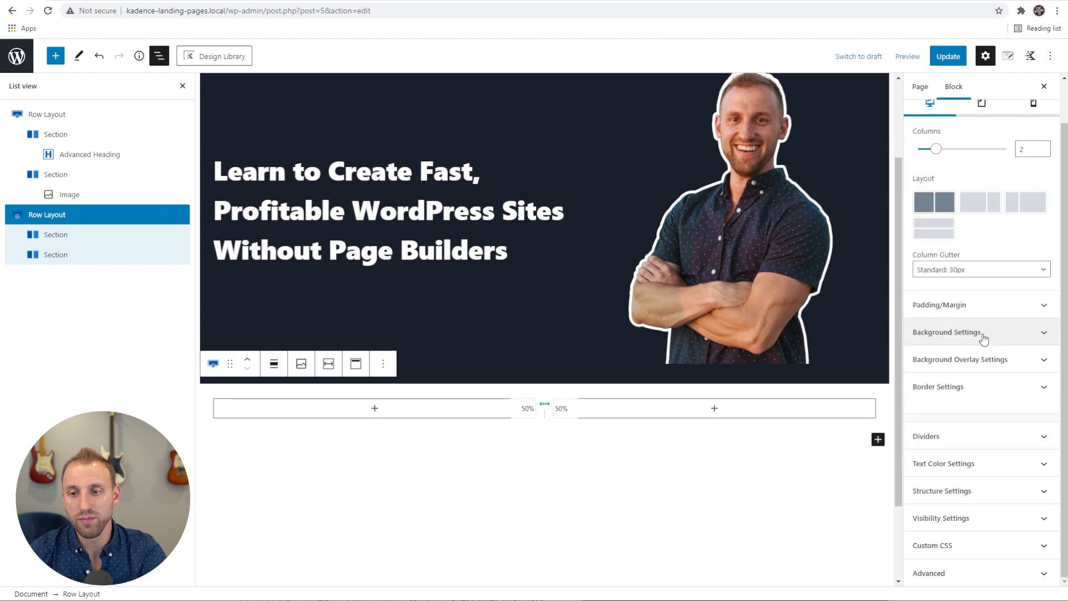
left_click(984, 338)
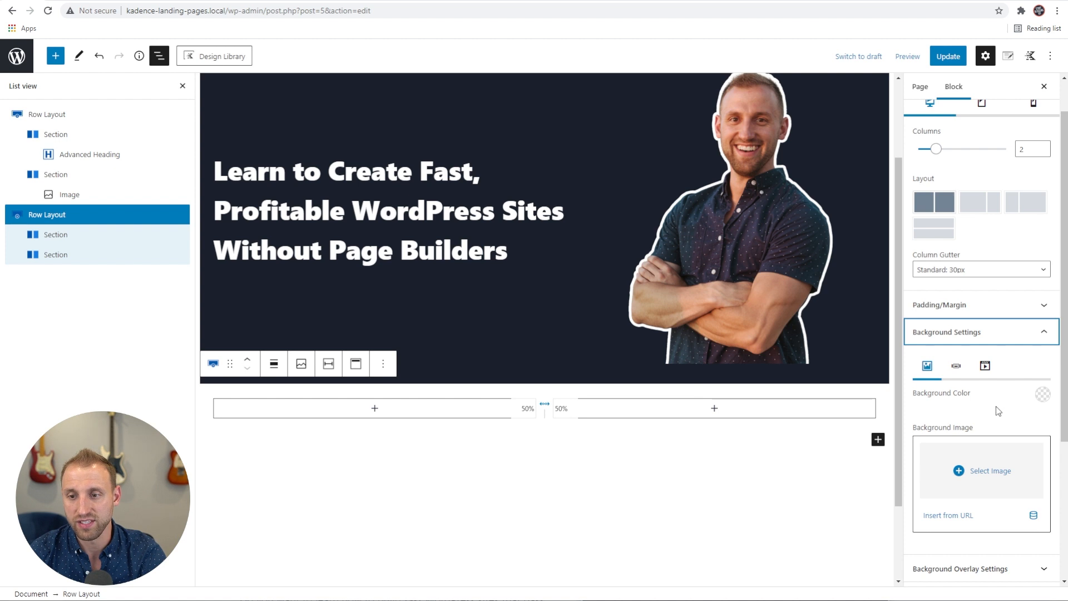
left_click(1043, 394)
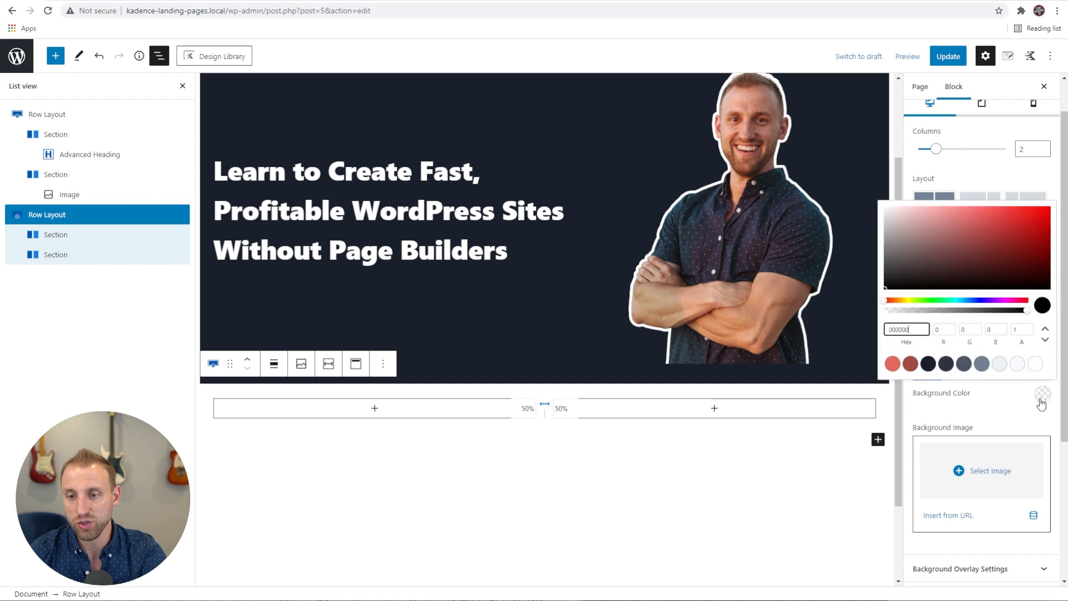
left_click(1018, 364)
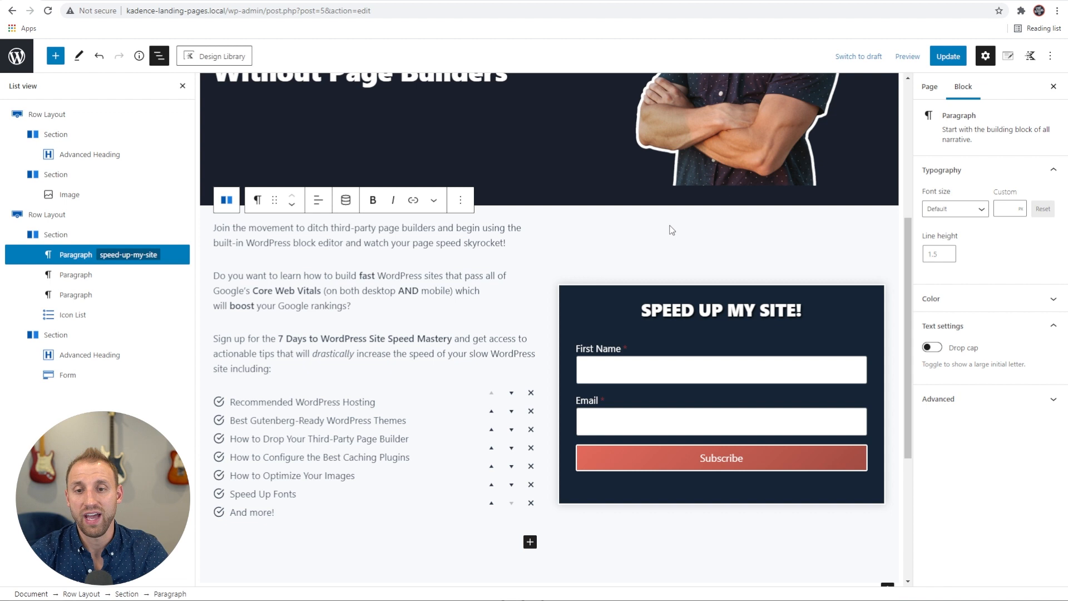
Preview the page in a new tab and examine the text and sign-up form row below the hero
left_click(908, 57)
left_click(860, 159)
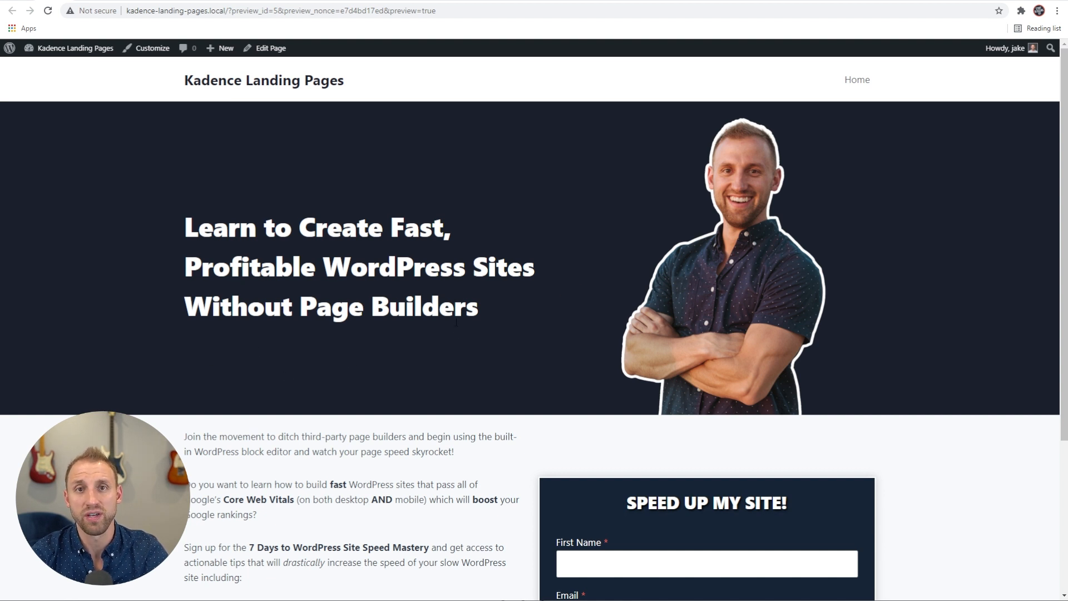
scroll(456, 322, "down", 4)
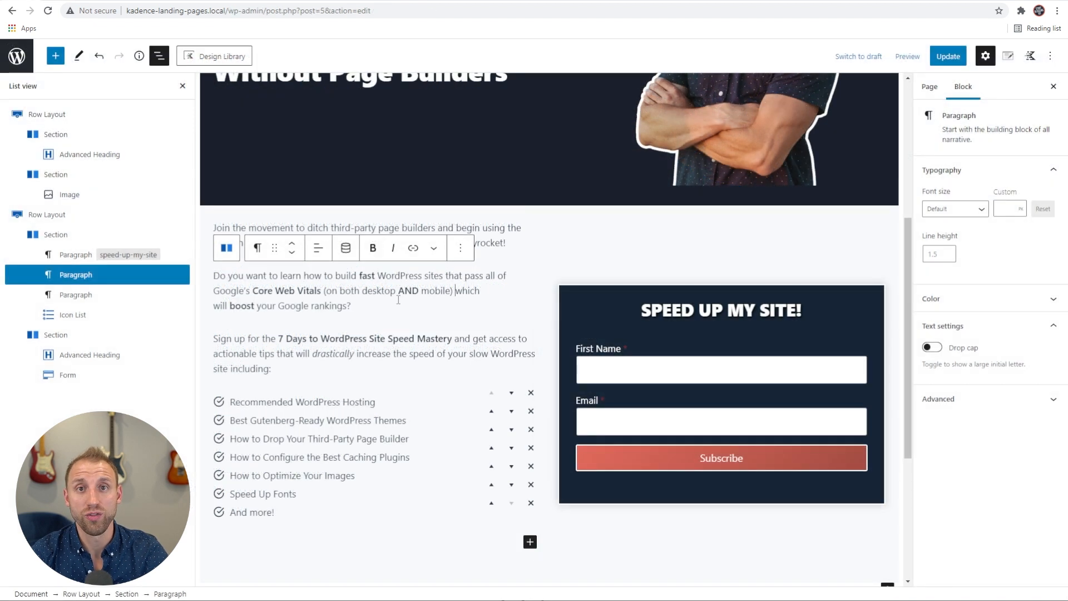
Set the column gutter of the Row Layout containing the sign-up form to Wider: 60px
left_click(61, 221)
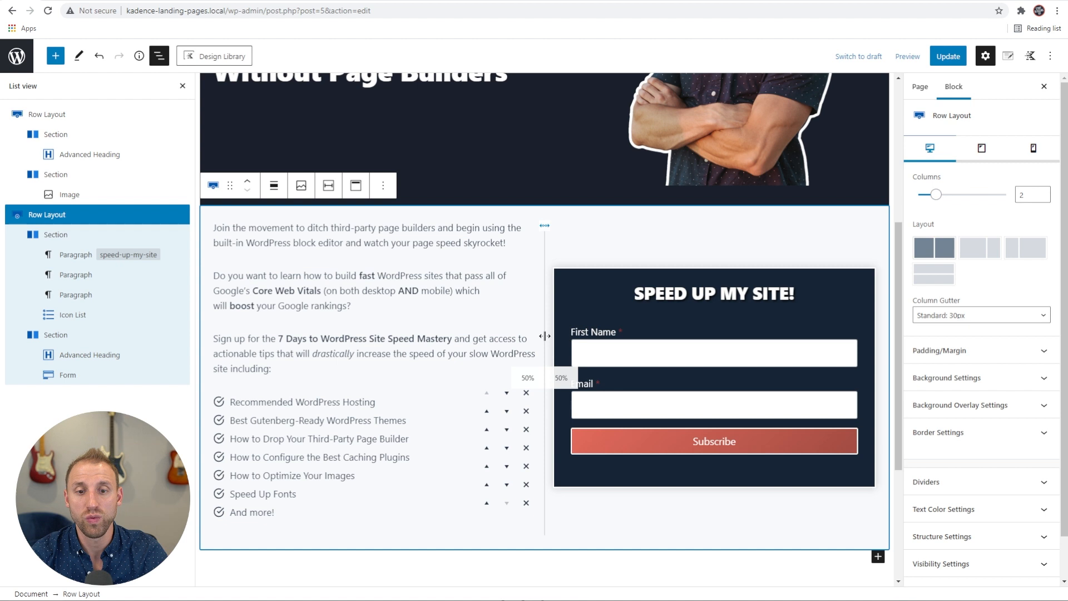
left_click(984, 316)
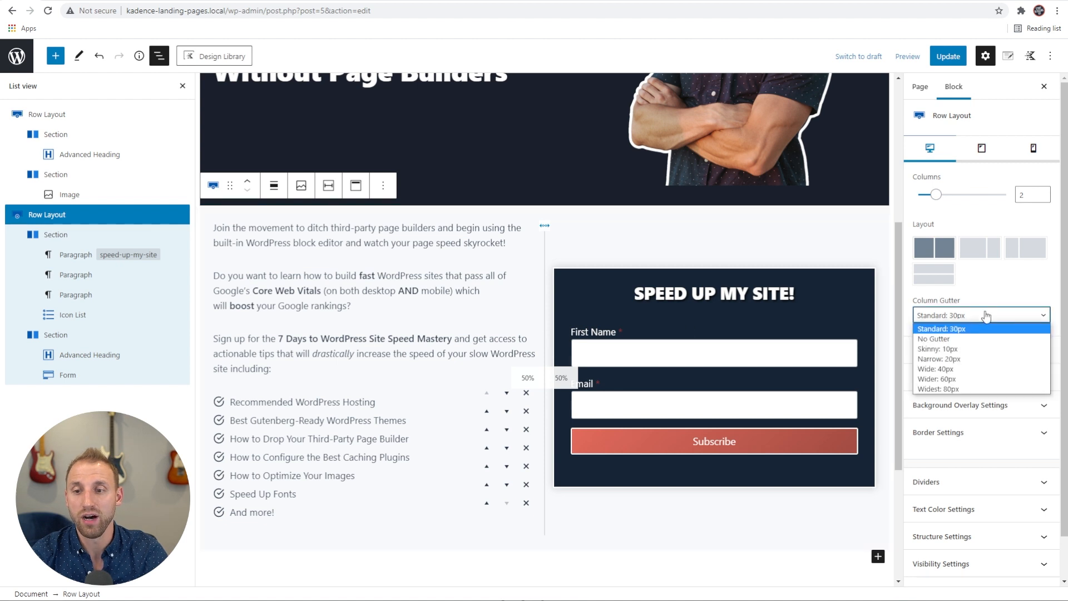
left_click(964, 379)
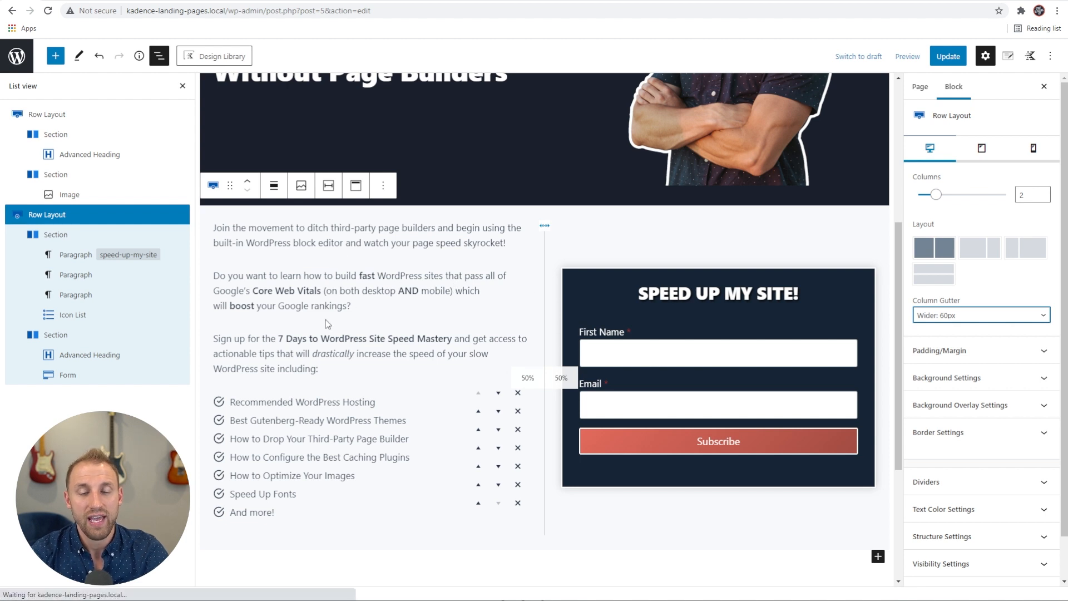
Set the sign-up form Row Layout's top and bottom padding to 50 px each
left_click(970, 352)
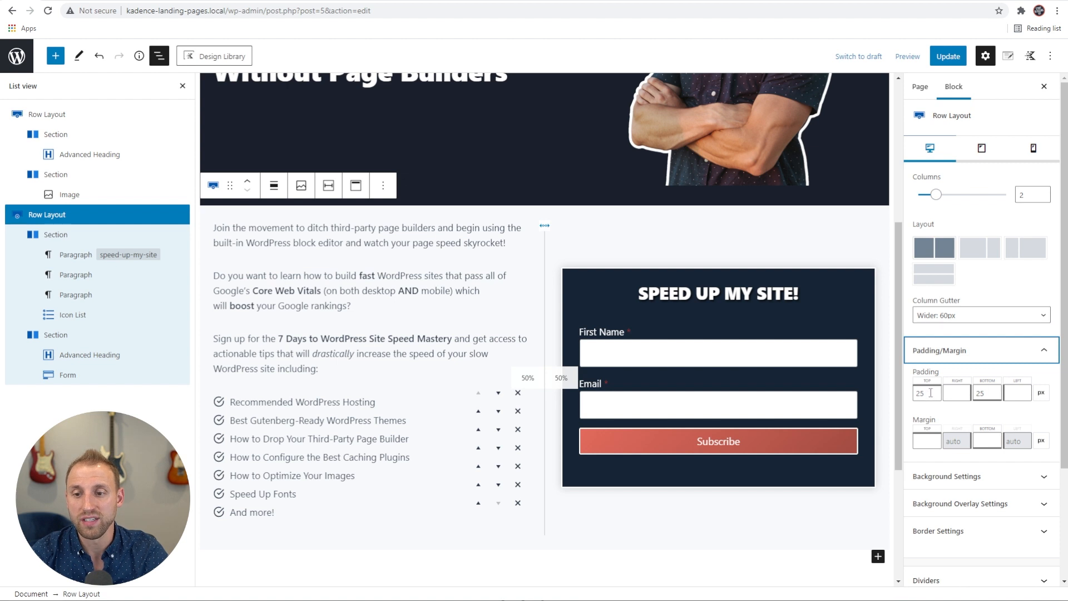
left_click_drag(930, 395, 916, 396)
type("50")
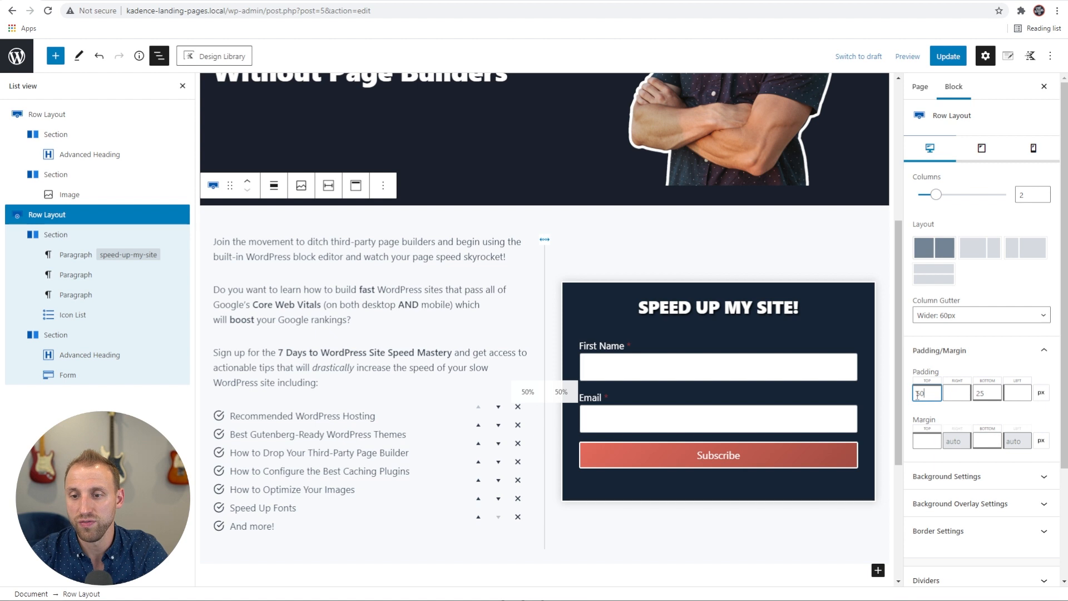
key("Tab")
key("Tab")
type("50")
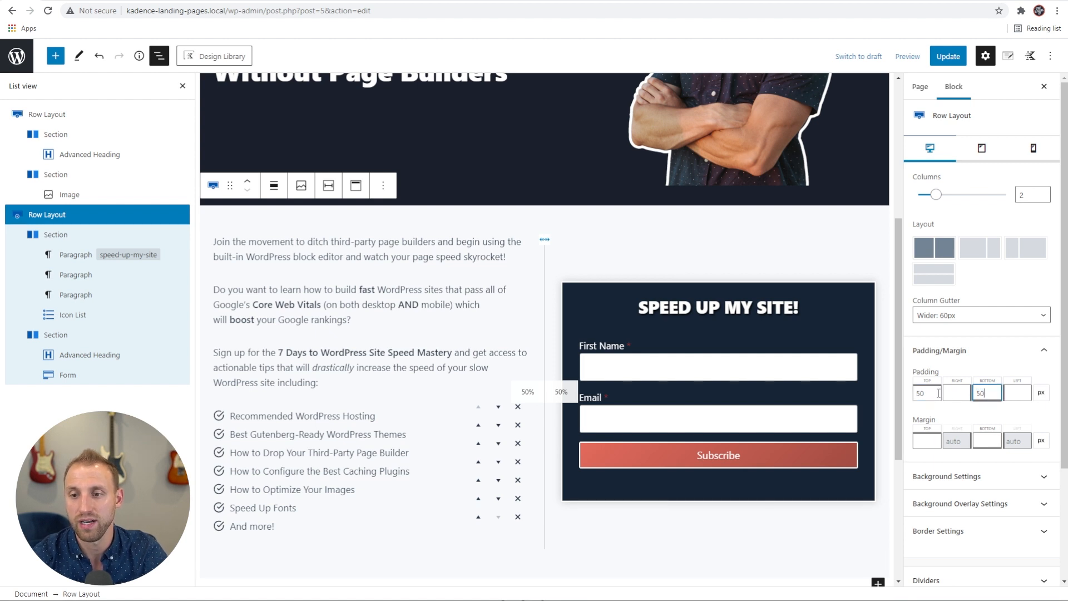
Preview the page in a new tab to check the sign-up row's spacing
left_click(905, 58)
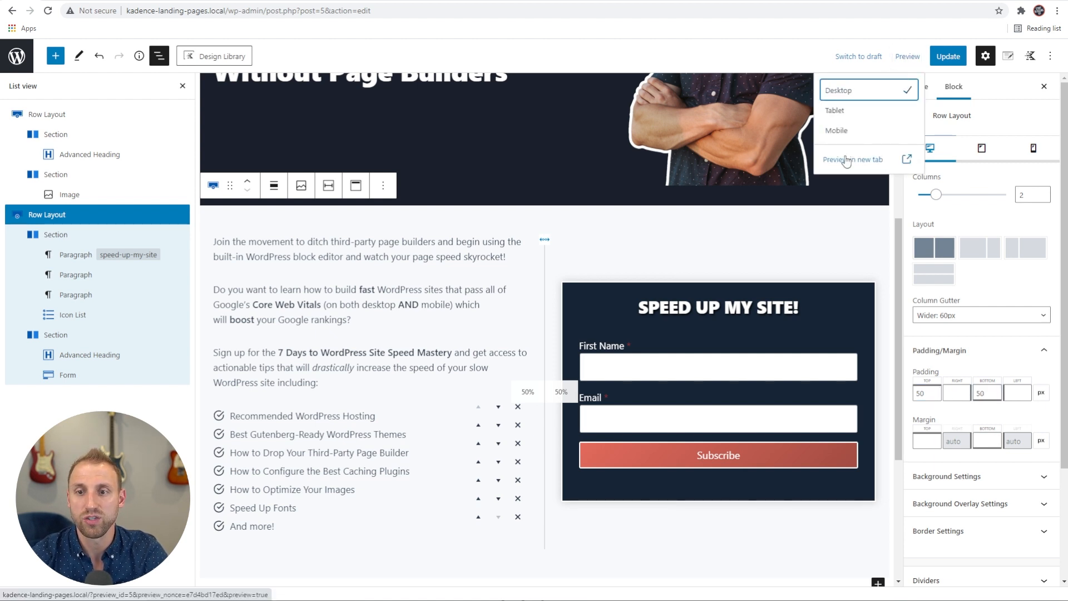
left_click(857, 157)
scroll(557, 278, "down", 3)
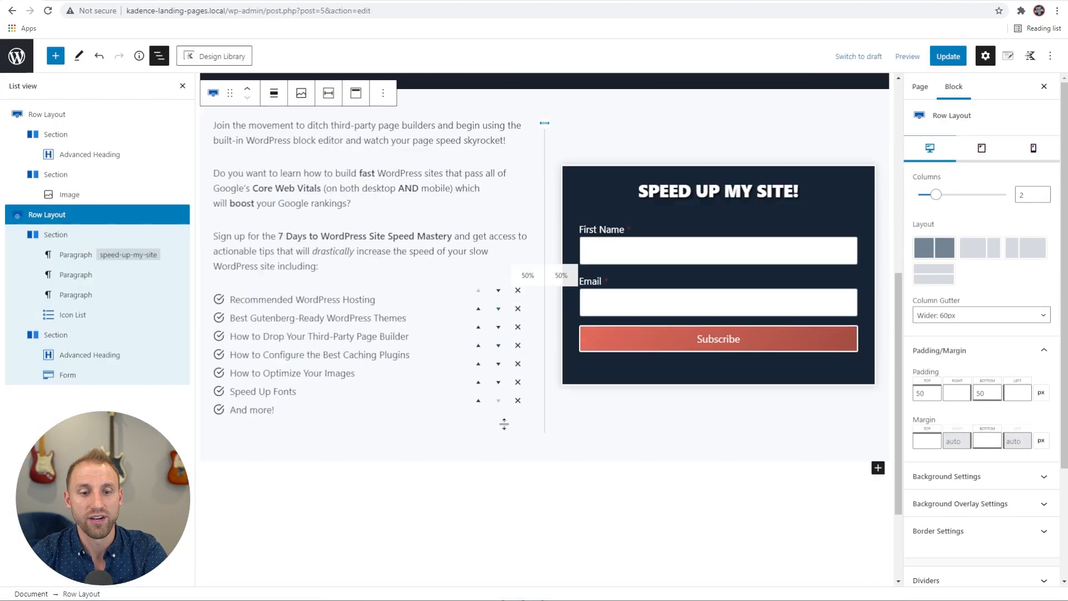
Insert a single-column Row Layout block below the sign-up form row
scroll(504, 424, "down", 1)
left_click(304, 420)
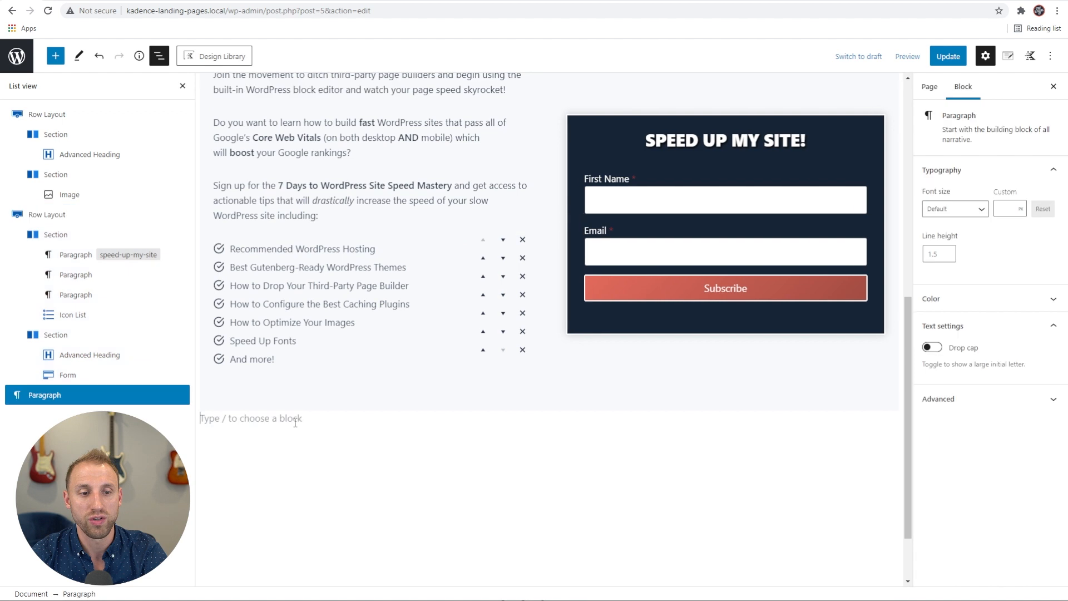
left_click(54, 60)
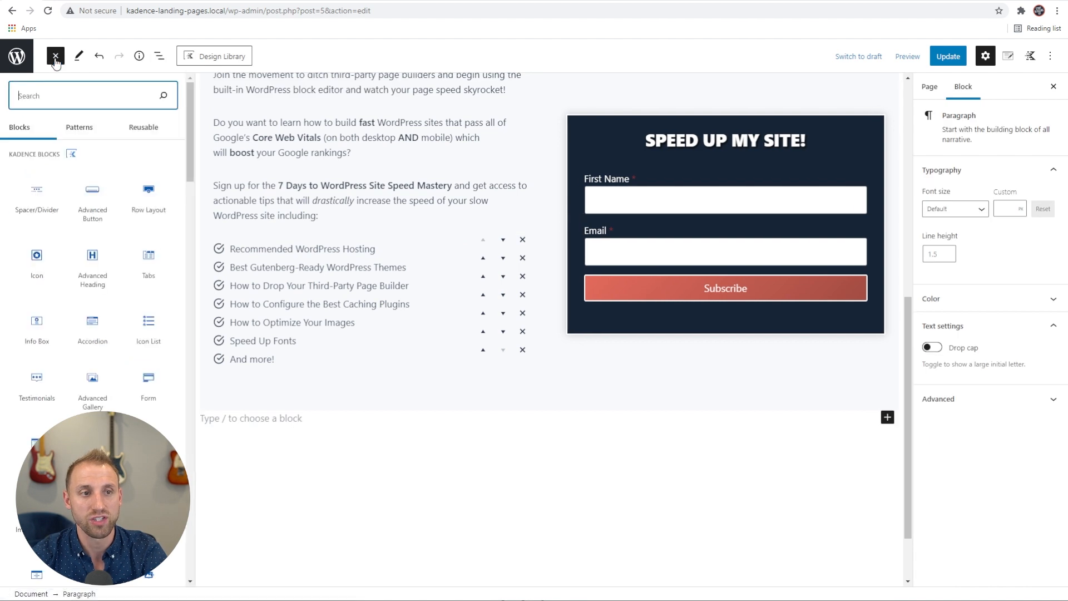
left_click(148, 190)
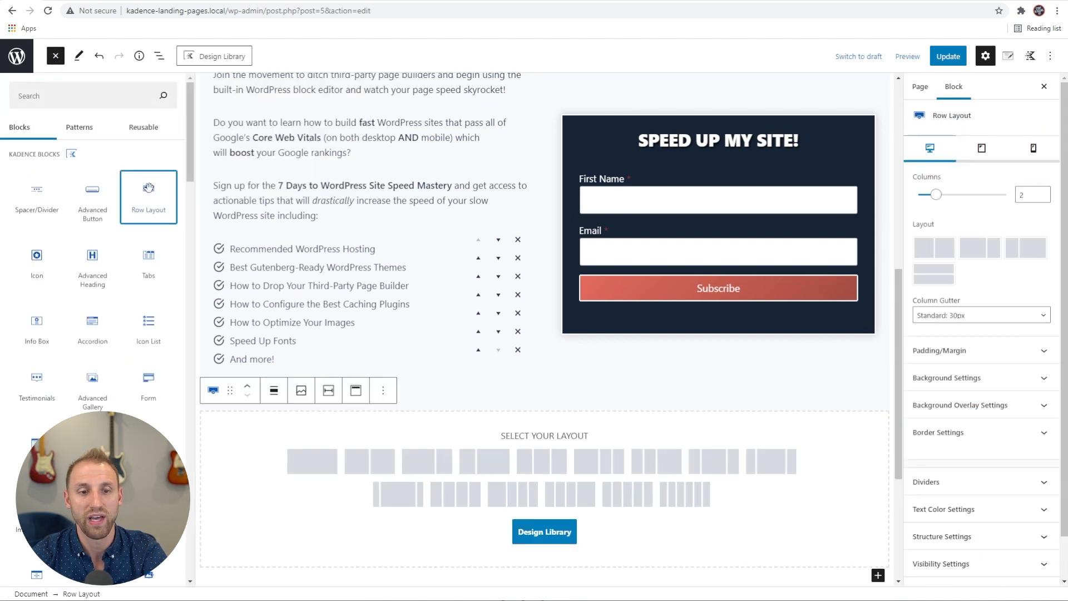
left_click(321, 469)
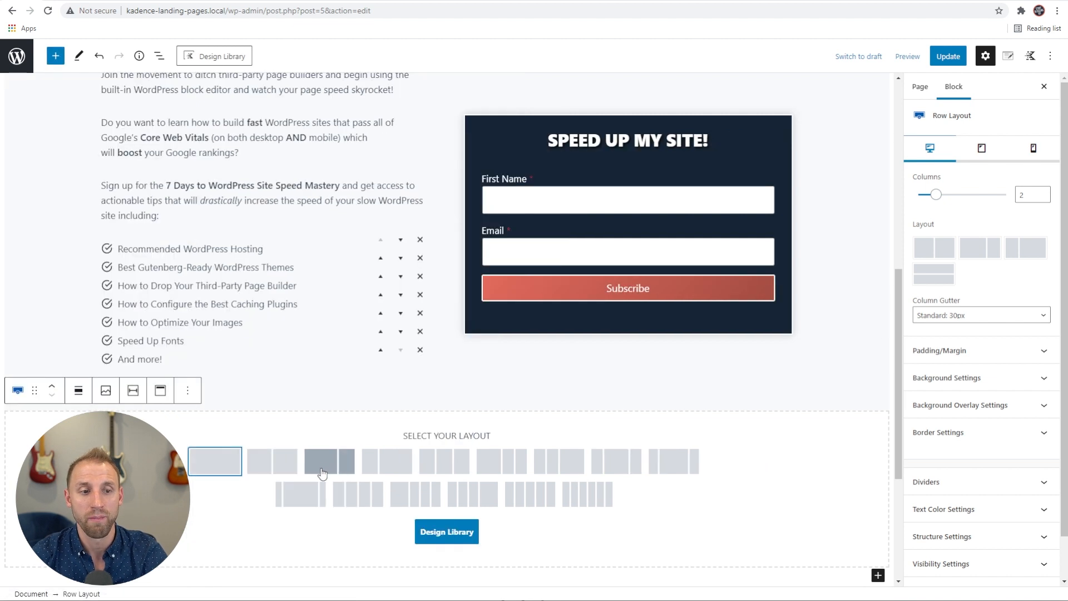
left_click(225, 470)
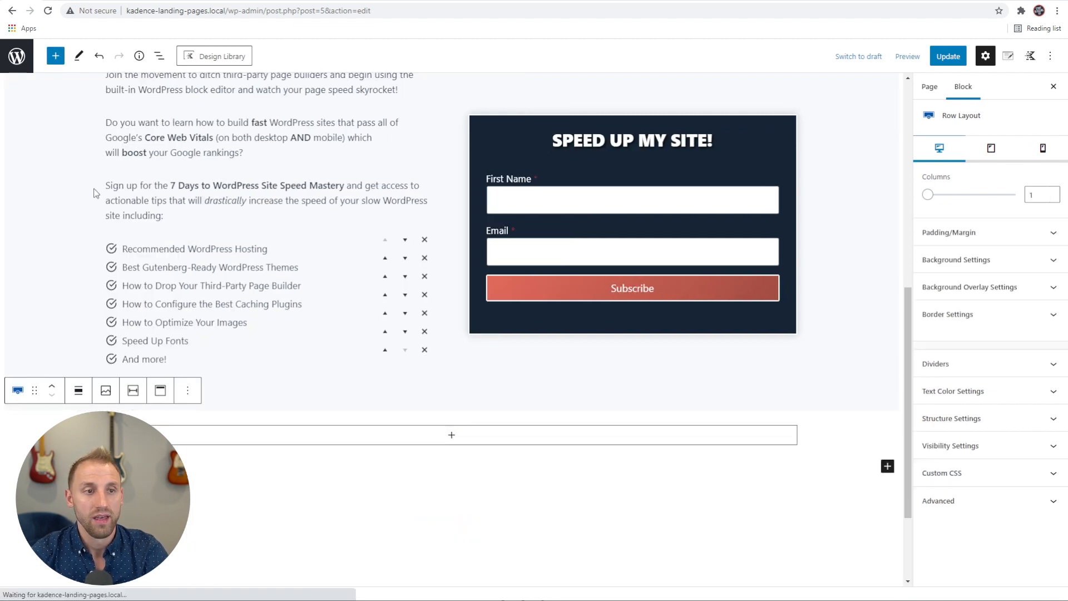
Give the new row below the sign-up form a gradient background overlay from the Accent colour to Accent - alt
left_click(159, 56)
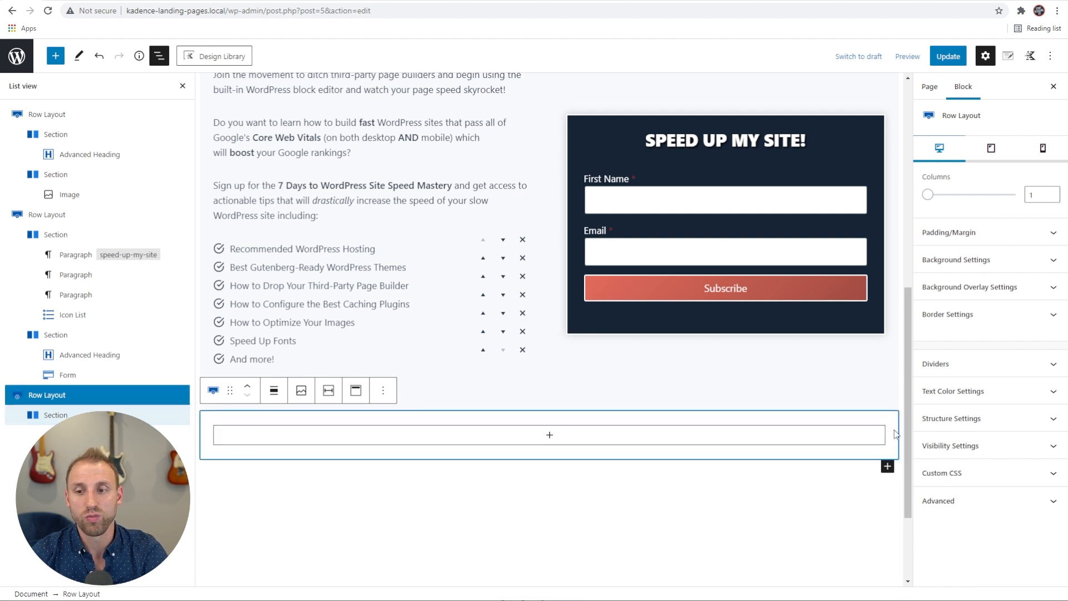
left_click(1000, 288)
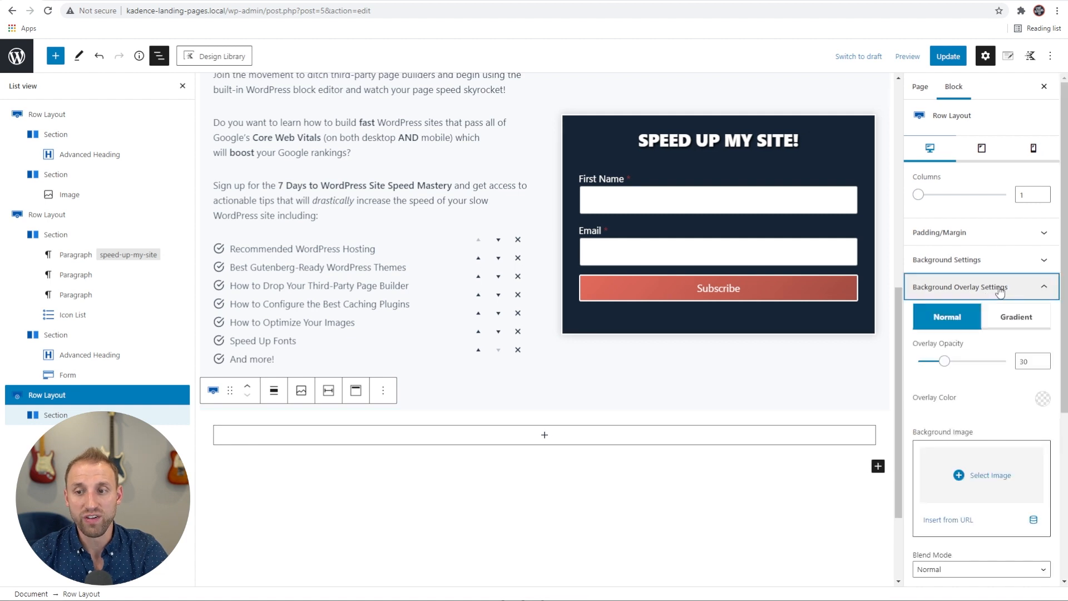
left_click(1007, 322)
scroll(1000, 395, "down", 2)
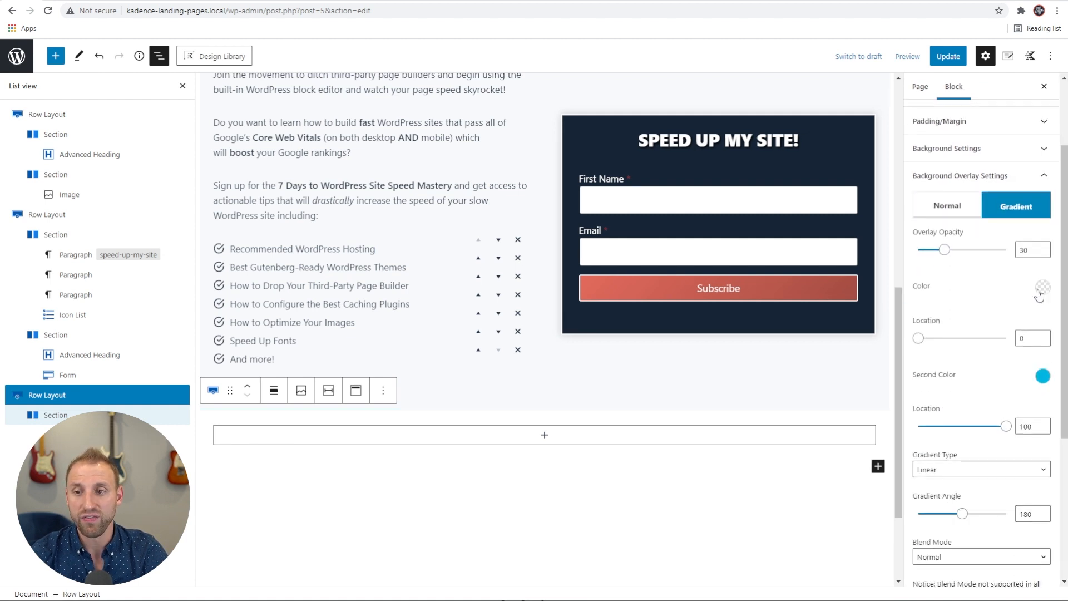
left_click(1043, 288)
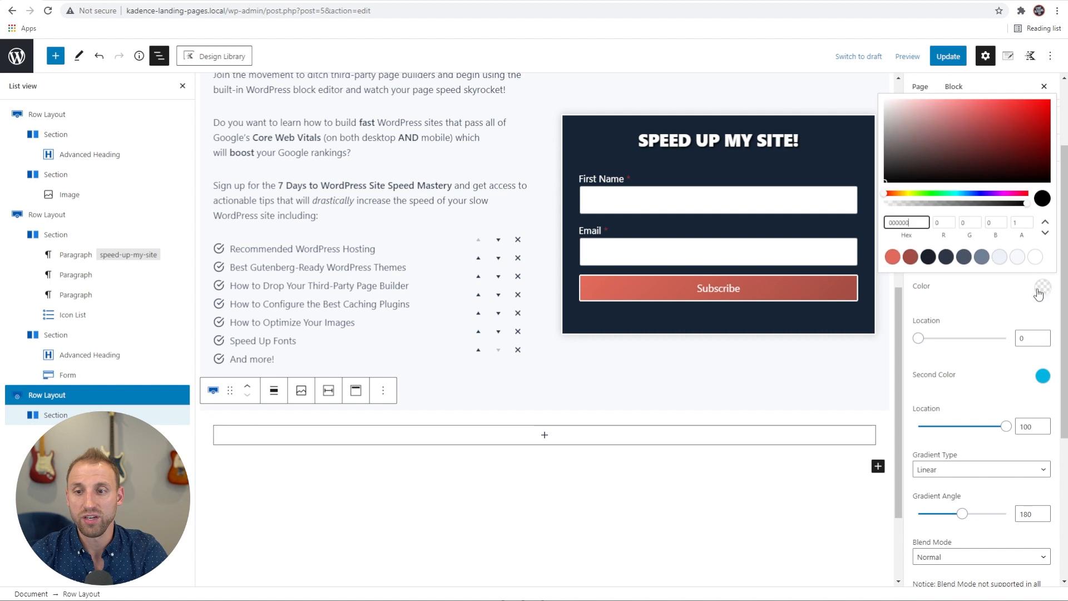
left_click(893, 257)
left_click(1014, 317)
left_click(1042, 376)
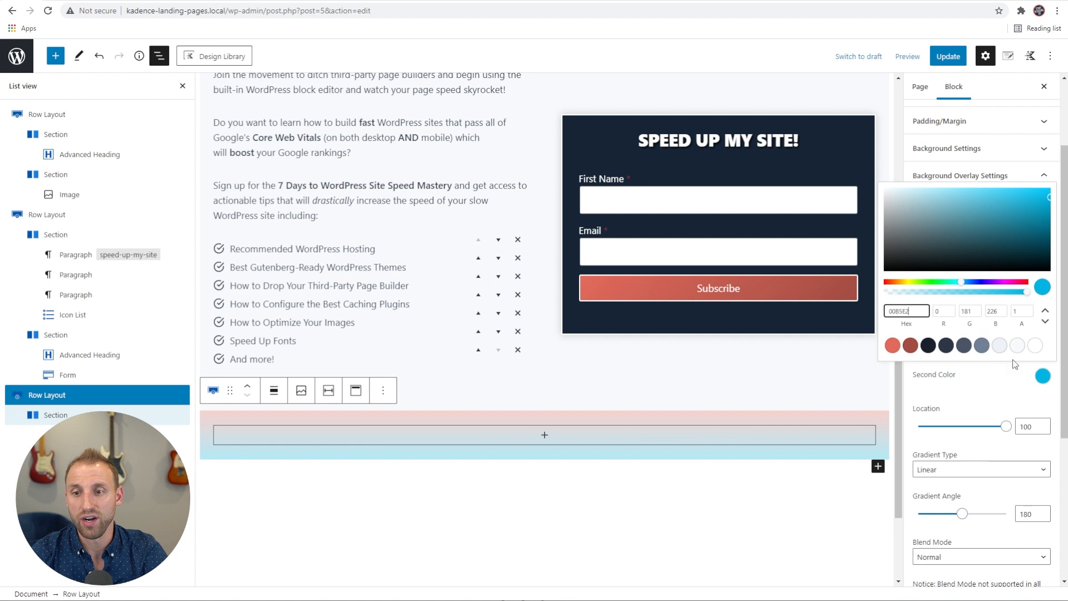
left_click(911, 350)
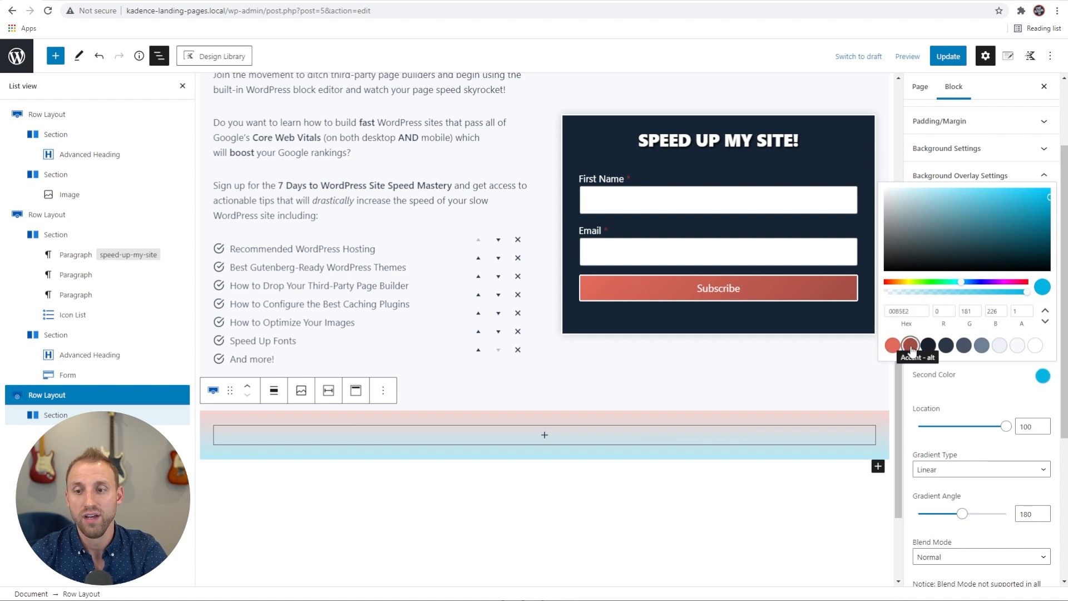
left_click(996, 395)
Set the row's overlay gradient angle to 135 and raise the overlay opacity to its maximum
scroll(999, 403, "down", 1)
double_click(1026, 458)
type("135")
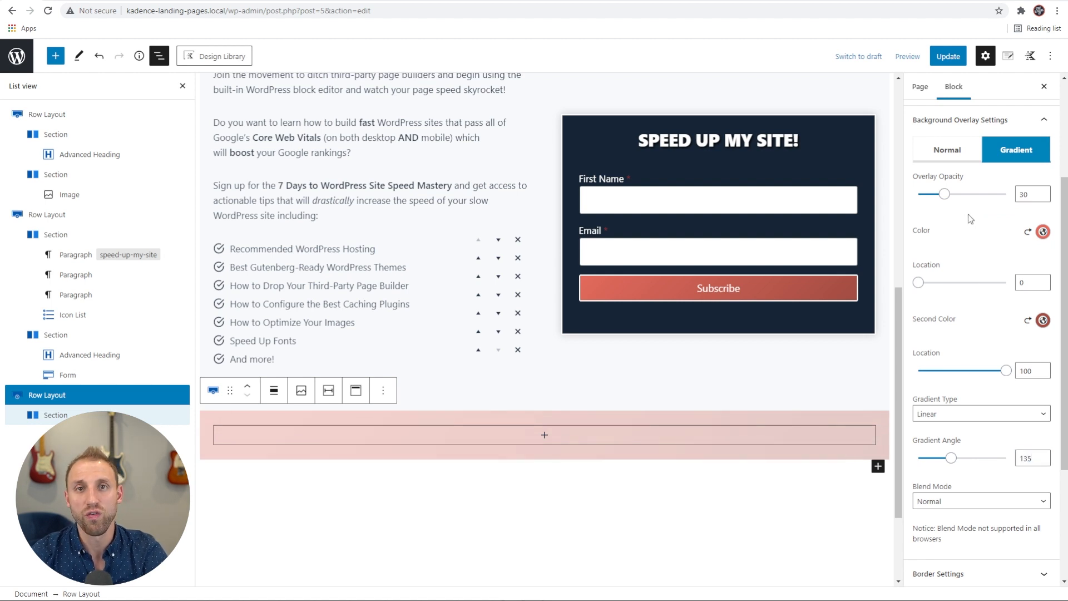
left_click_drag(945, 196, 1006, 194)
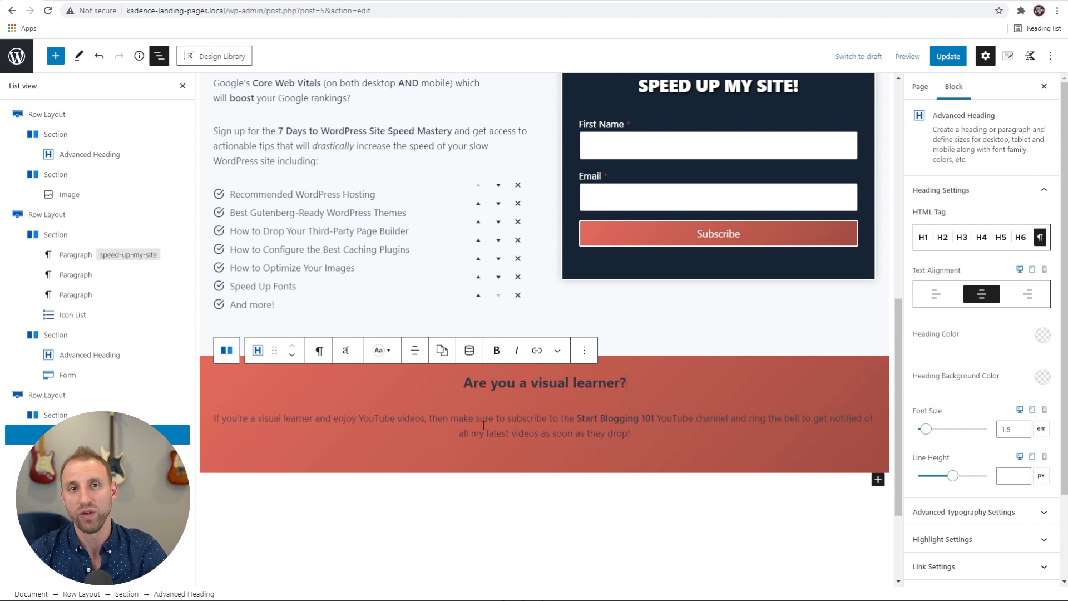
Set the text color of the "Are you a visual learner?" Row Layout to white (FFFFFF)
left_click(482, 425)
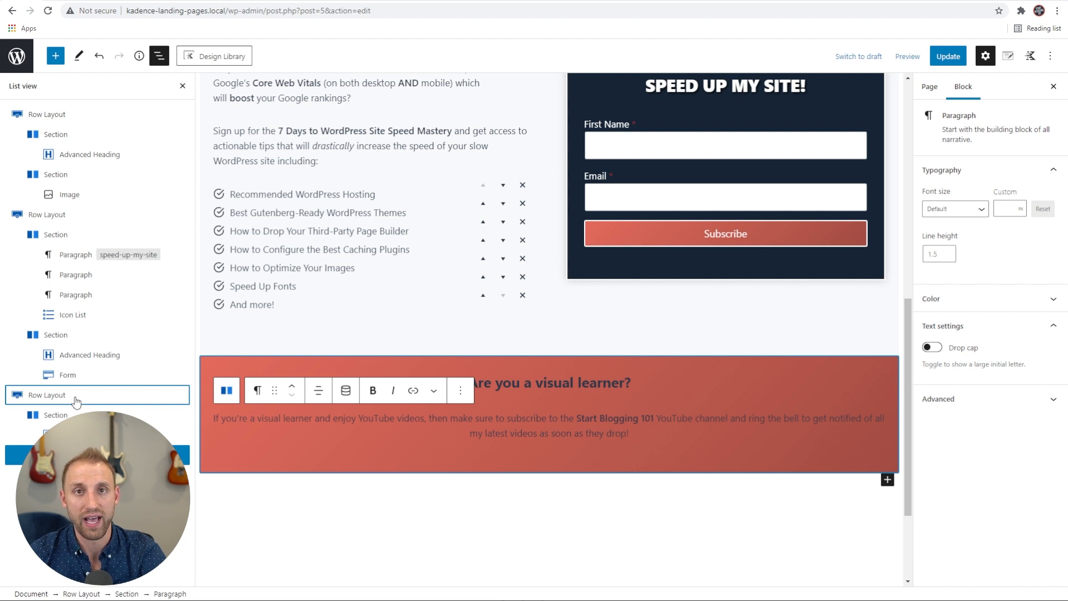
left_click(76, 400)
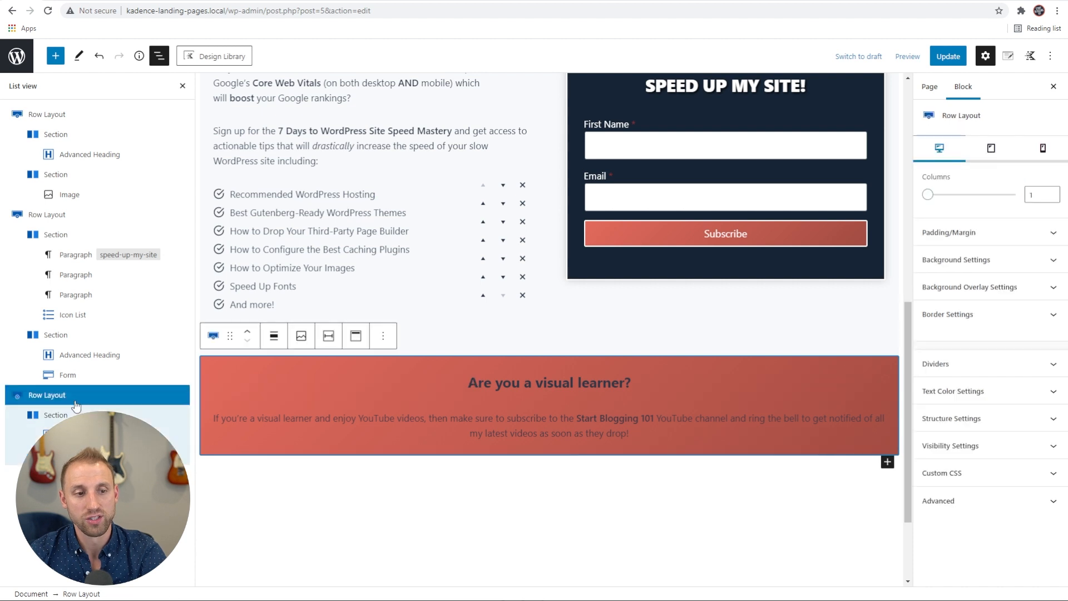
left_click(1008, 397)
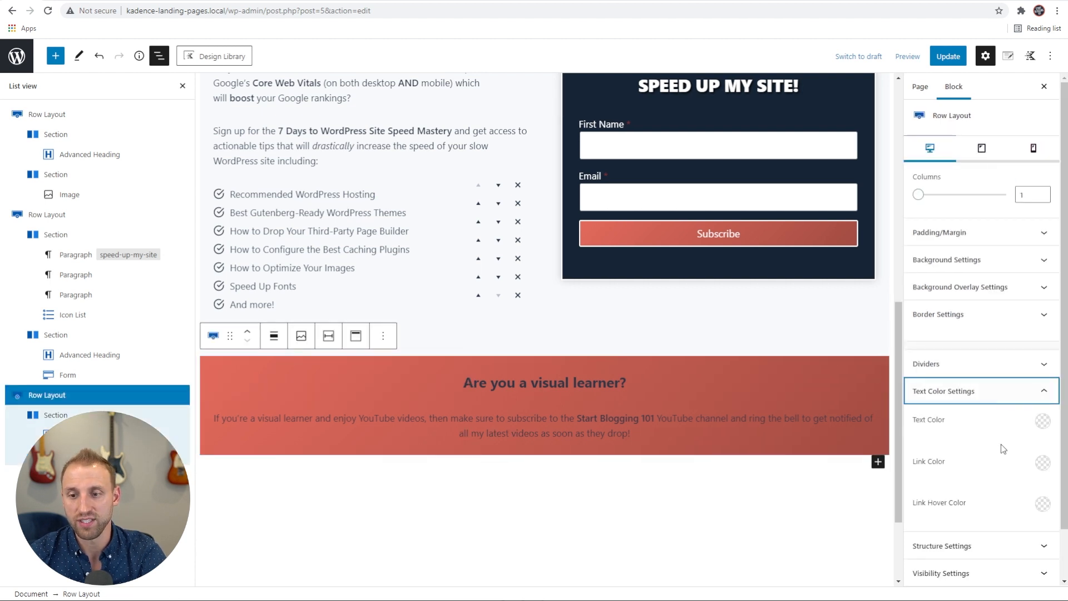
left_click(1043, 420)
left_click(1036, 392)
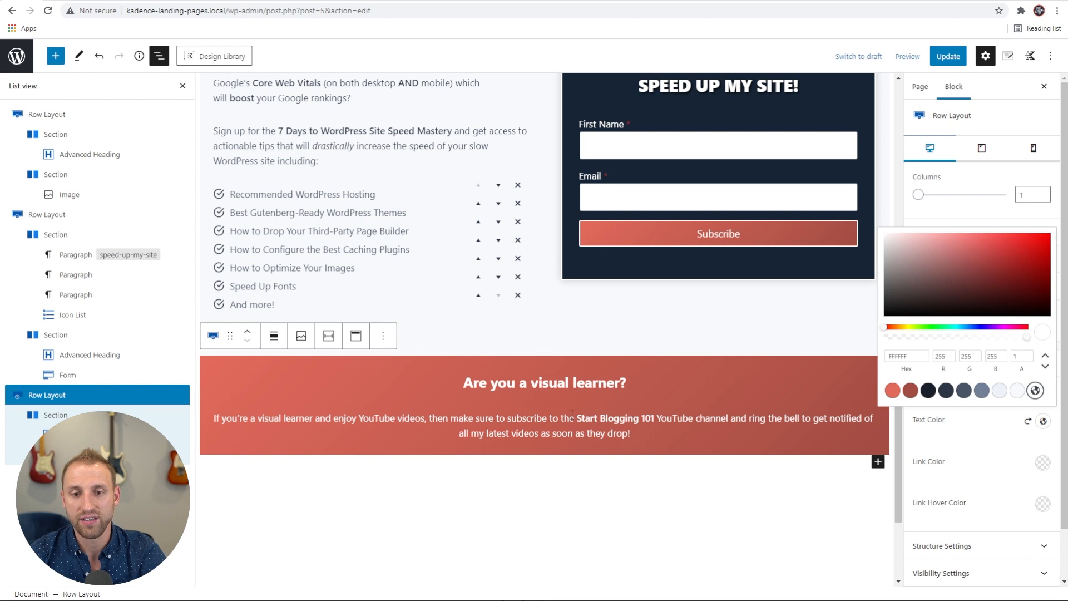
left_click(991, 485)
Stop the row's content width inheriting from the theme and set a custom content max width of 600 px
scroll(982, 466, "down", 1)
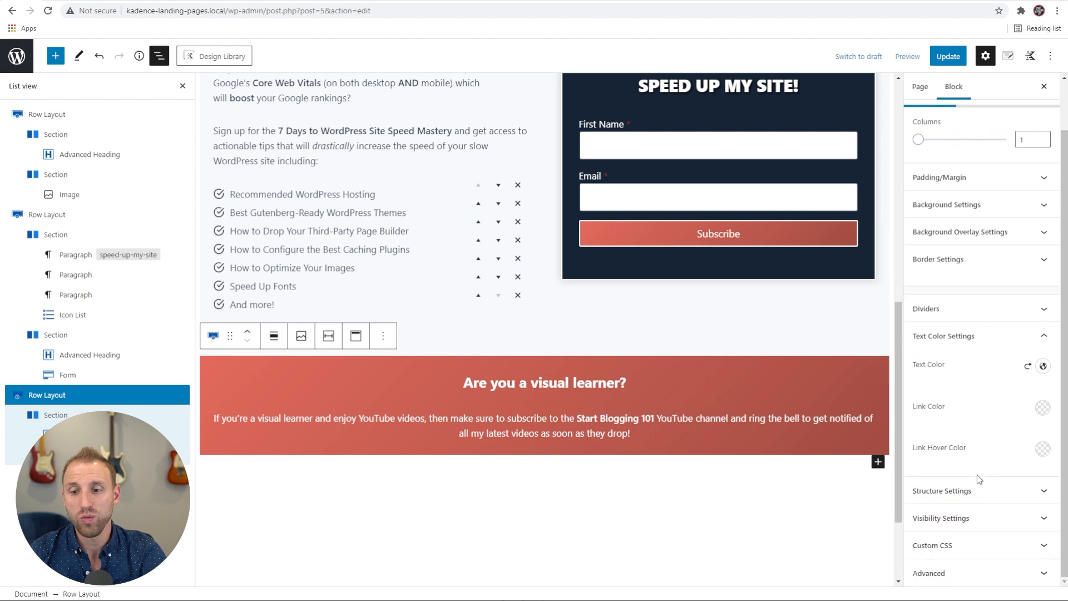
left_click(961, 490)
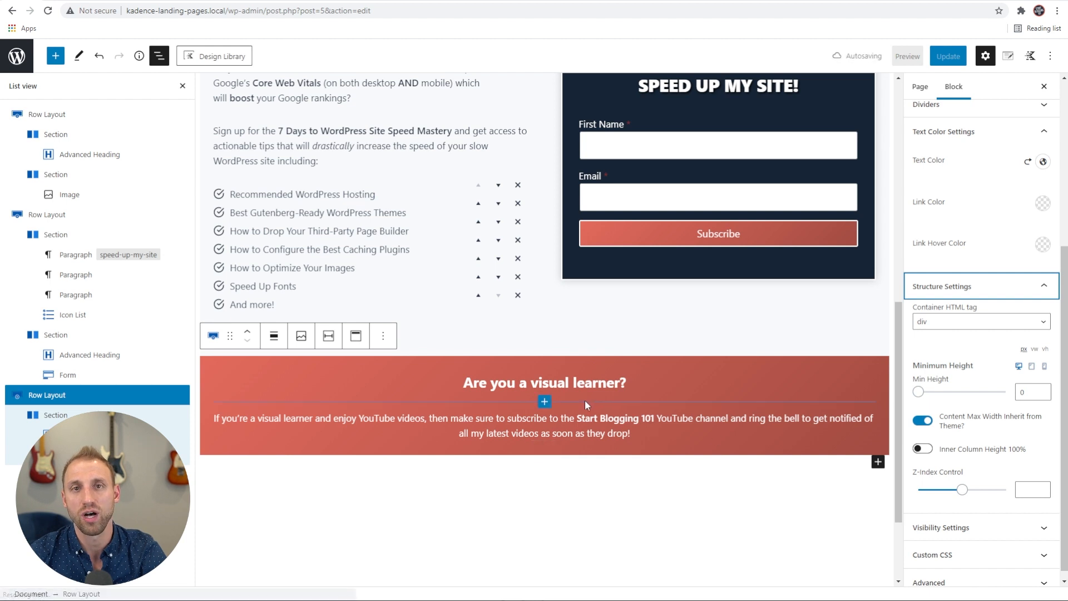
left_click(921, 421)
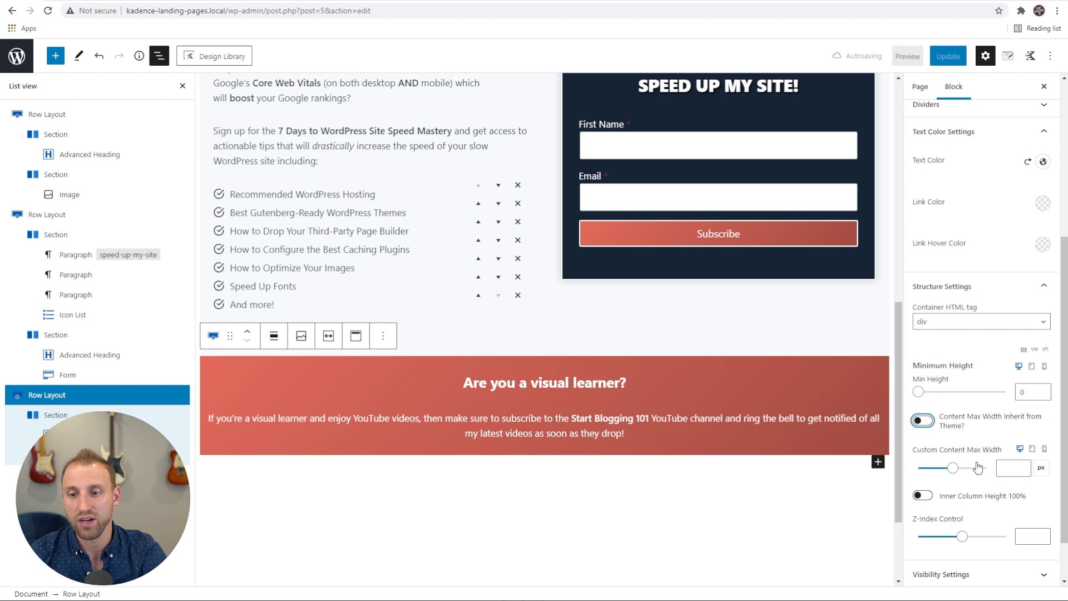
left_click(1006, 469)
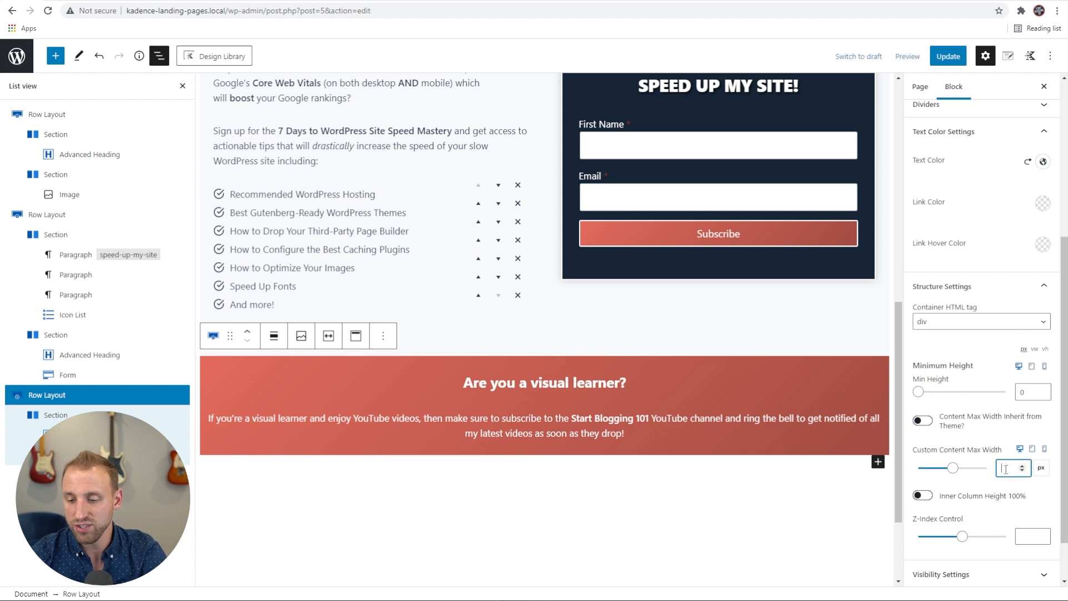
type("600")
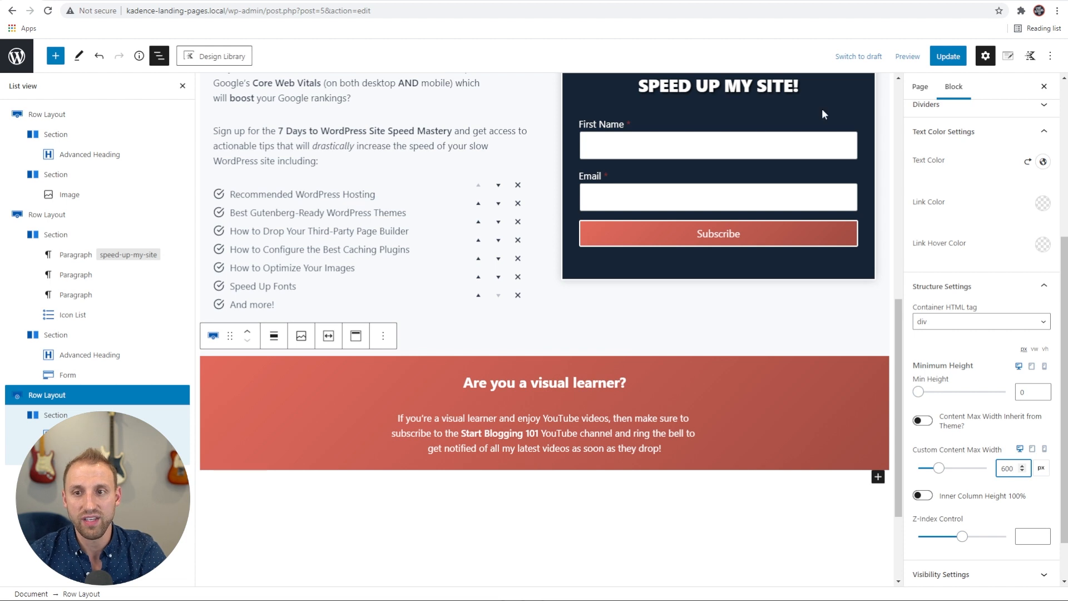
Preview the page in a new tab, examine the "Are you a visual learner?" row, and return to the editor
left_click(907, 57)
left_click(859, 161)
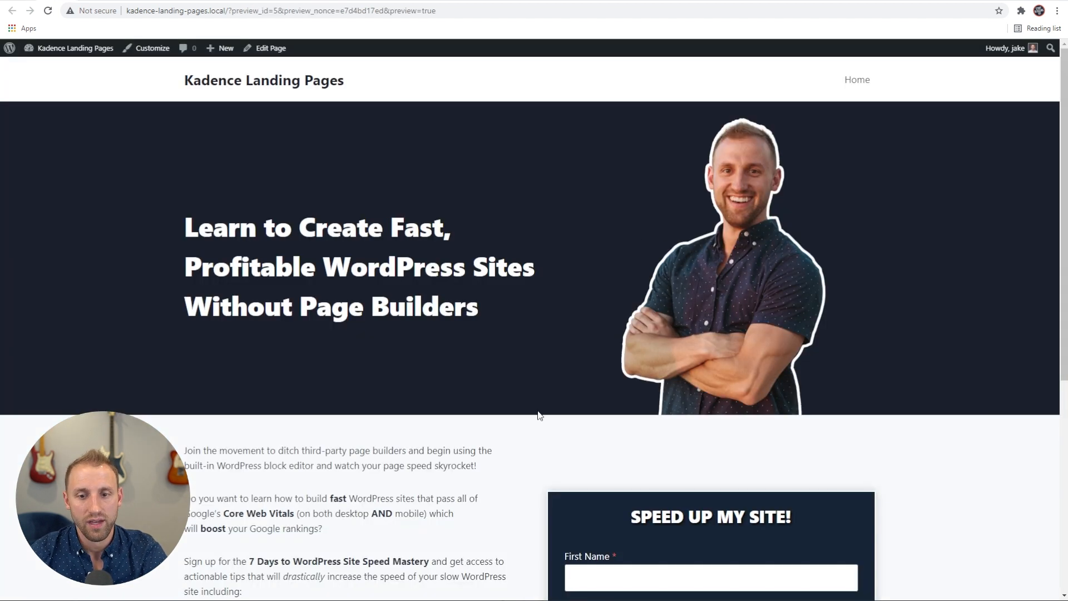
scroll(538, 415, "down", 5)
left_click_drag(668, 524, 440, 447)
left_click(609, 474)
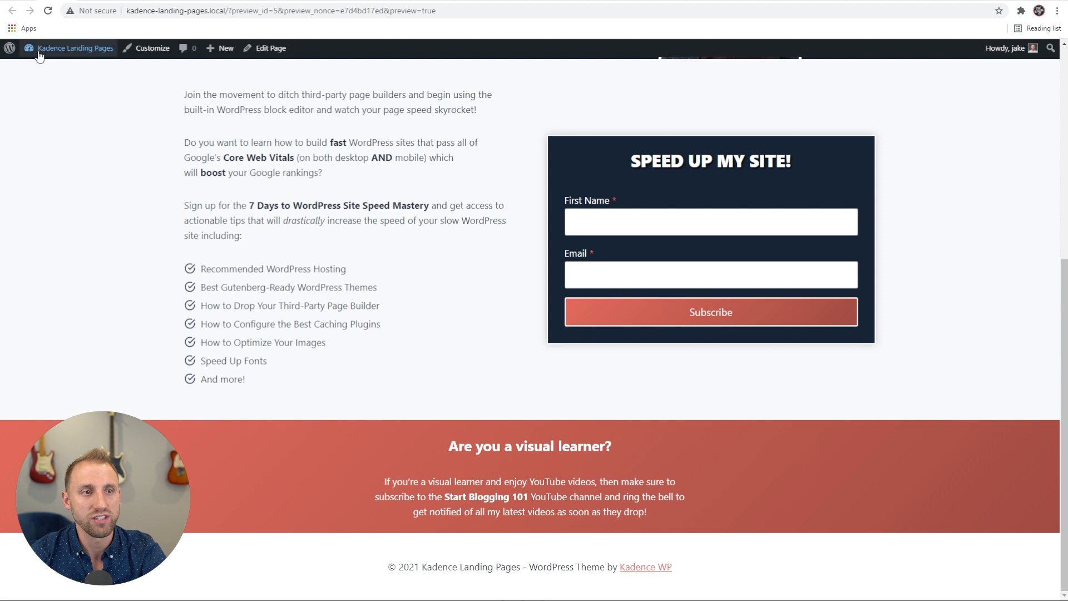
left_click(17, 1)
Insert an Advanced Button block below the paragraph about subscribing to the YouTube channel
left_click(672, 450)
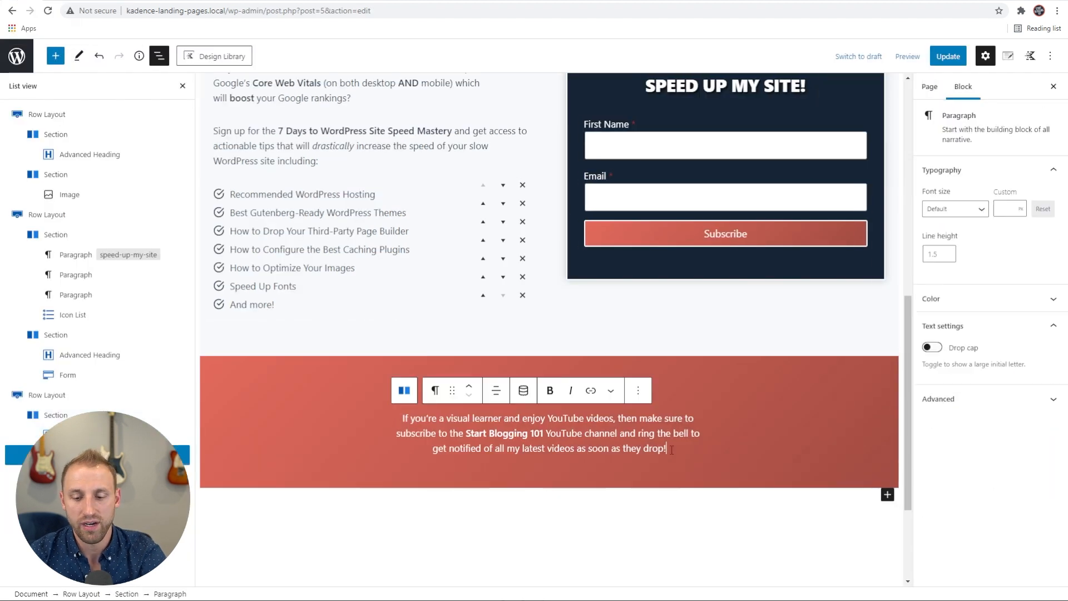
key("Return")
type("/advan")
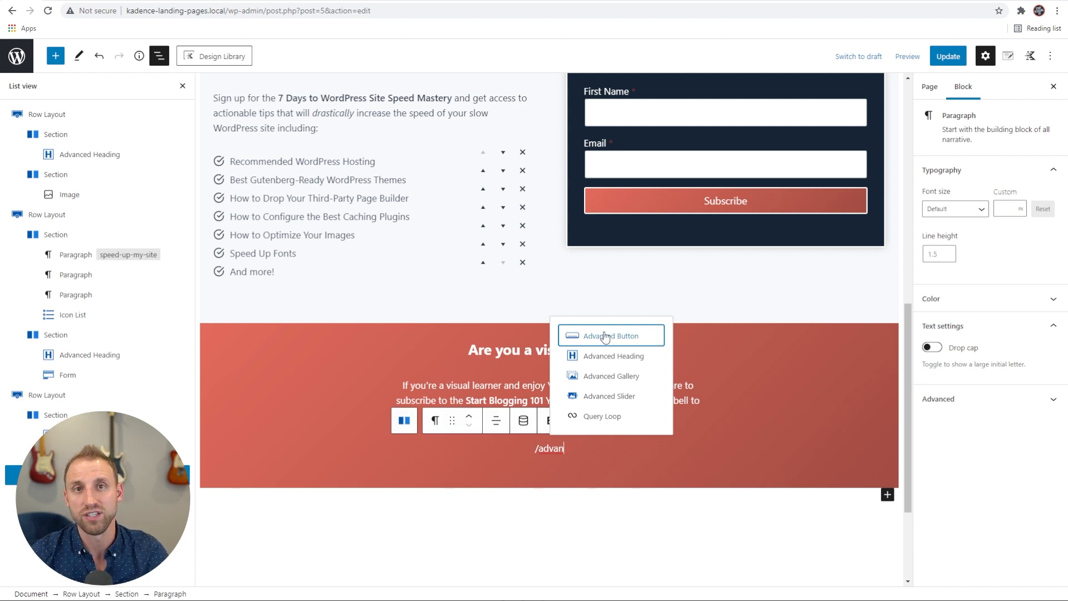
left_click(605, 336)
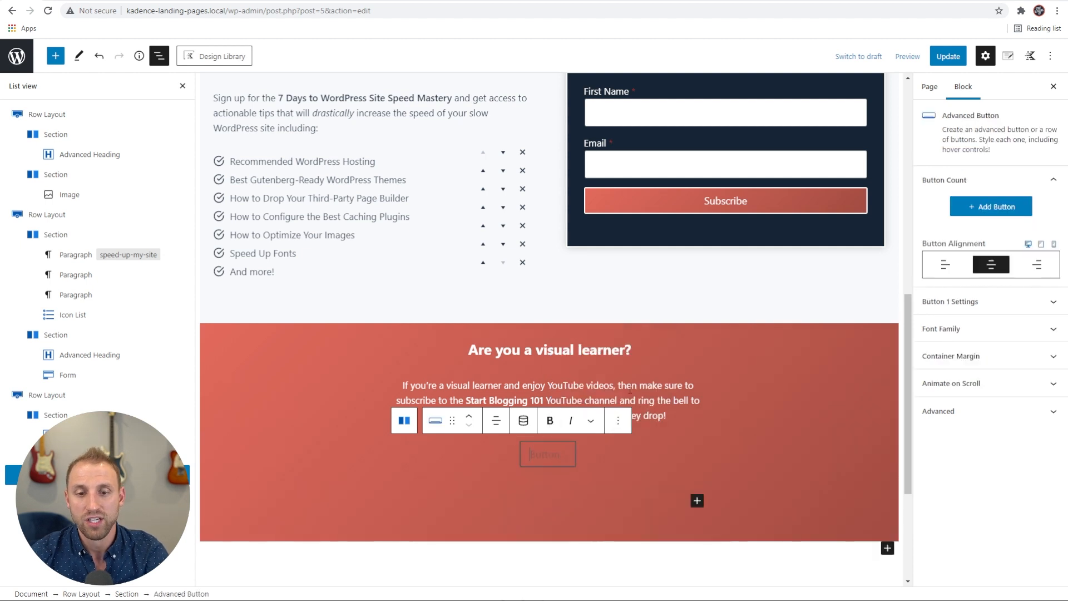
Label the new button "Subscribe" and review its normal and hover color settings
left_click(975, 304)
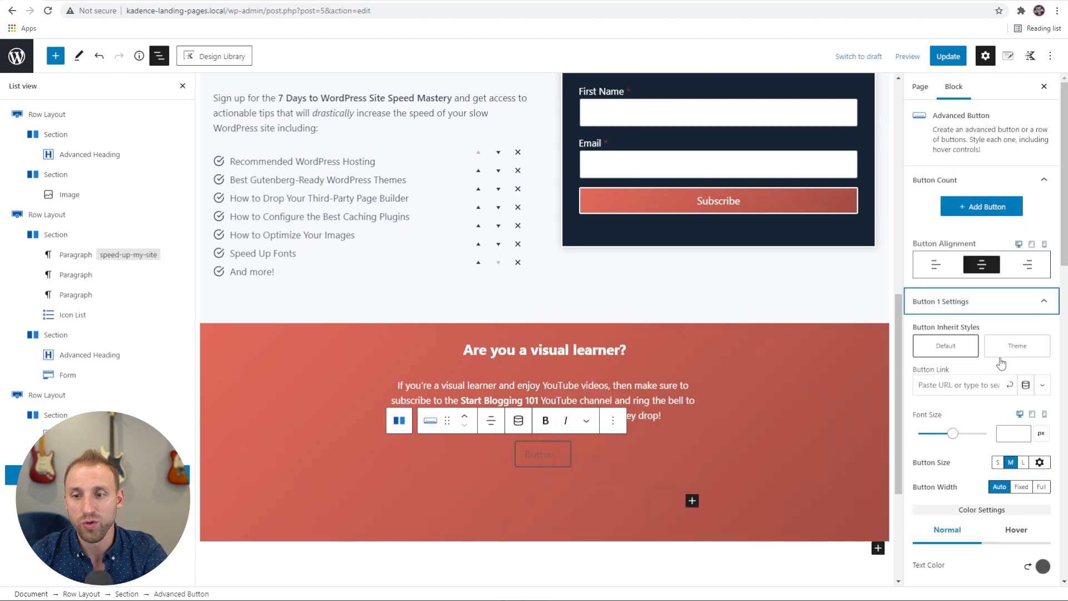
scroll(1001, 367, "down", 1)
scroll(986, 399, "down", 3)
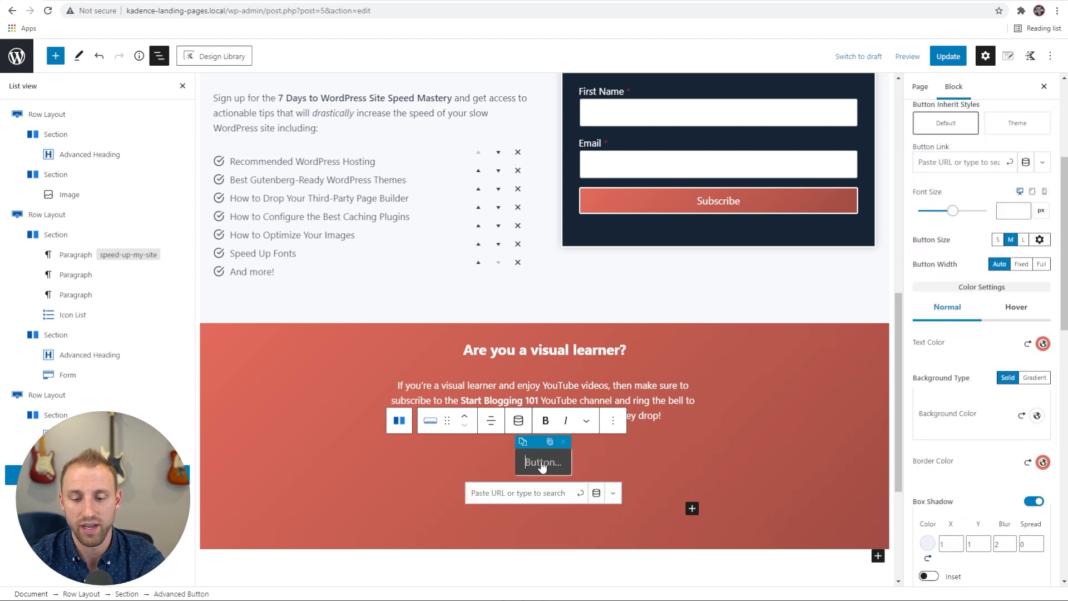
type("Subscribe")
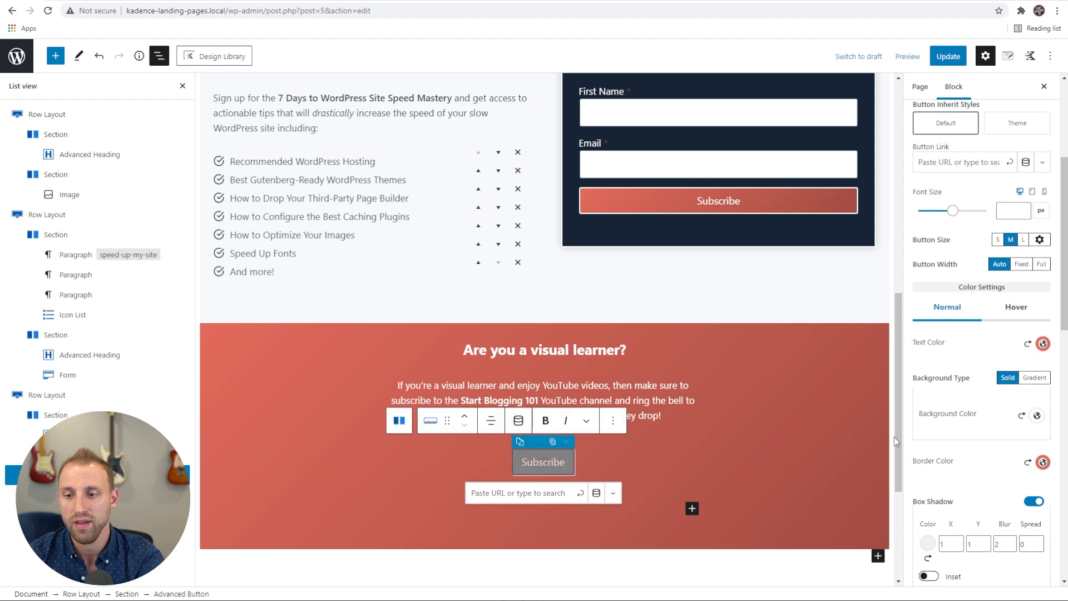
left_click(1011, 309)
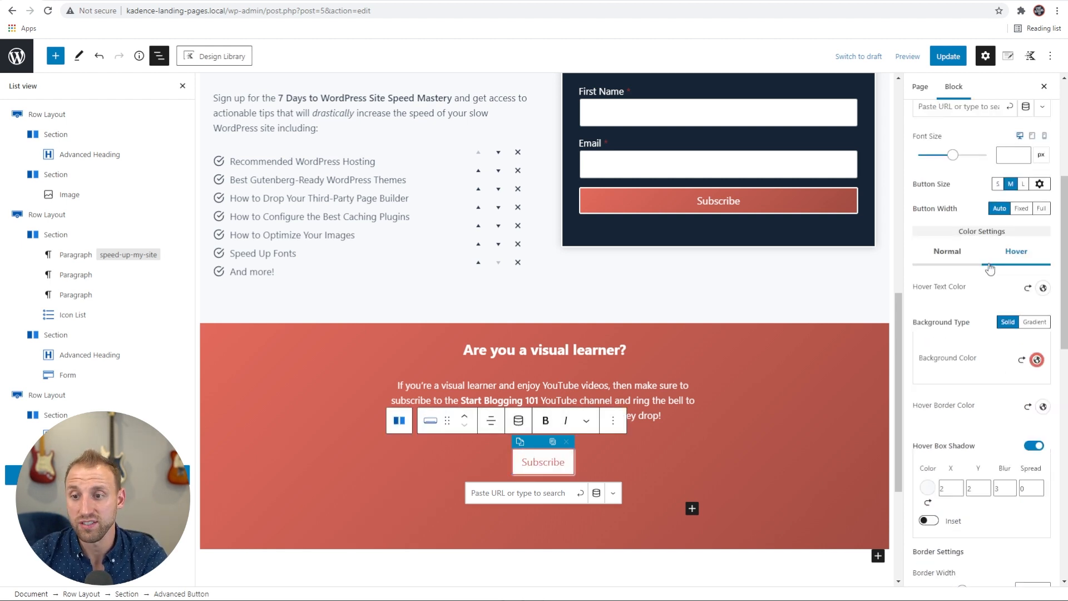
left_click(949, 252)
Set the Subscribe button's border radius to 30
scroll(979, 345, "down", 4)
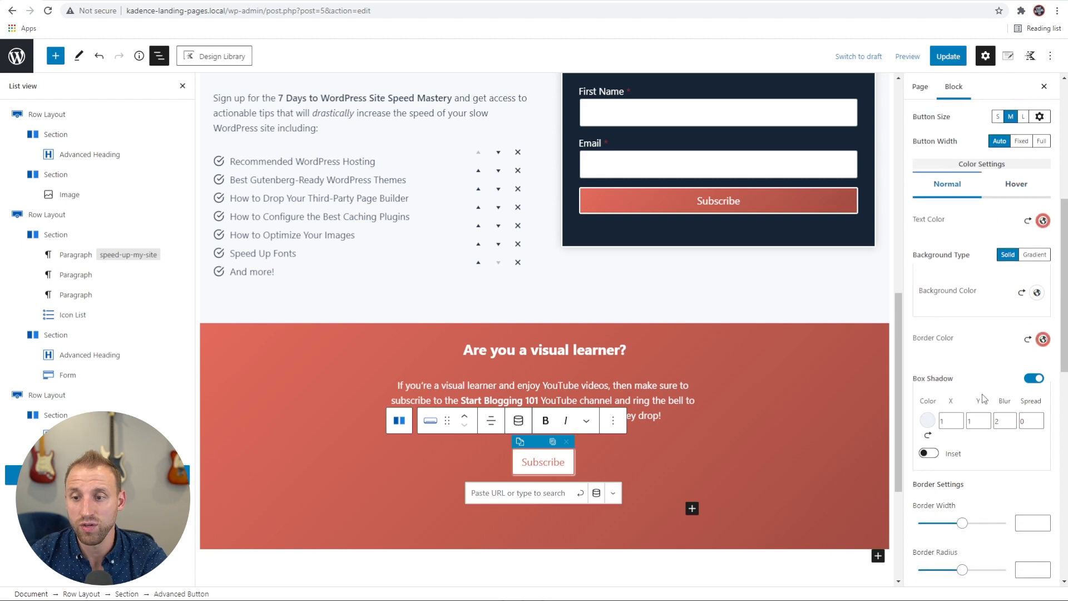
left_click(1025, 472)
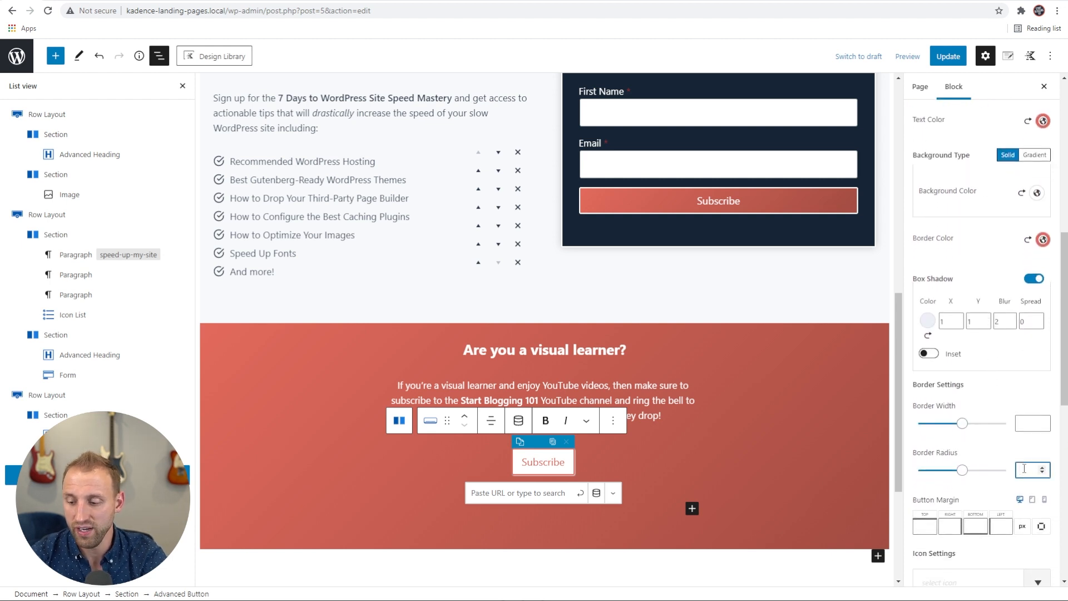
type("30")
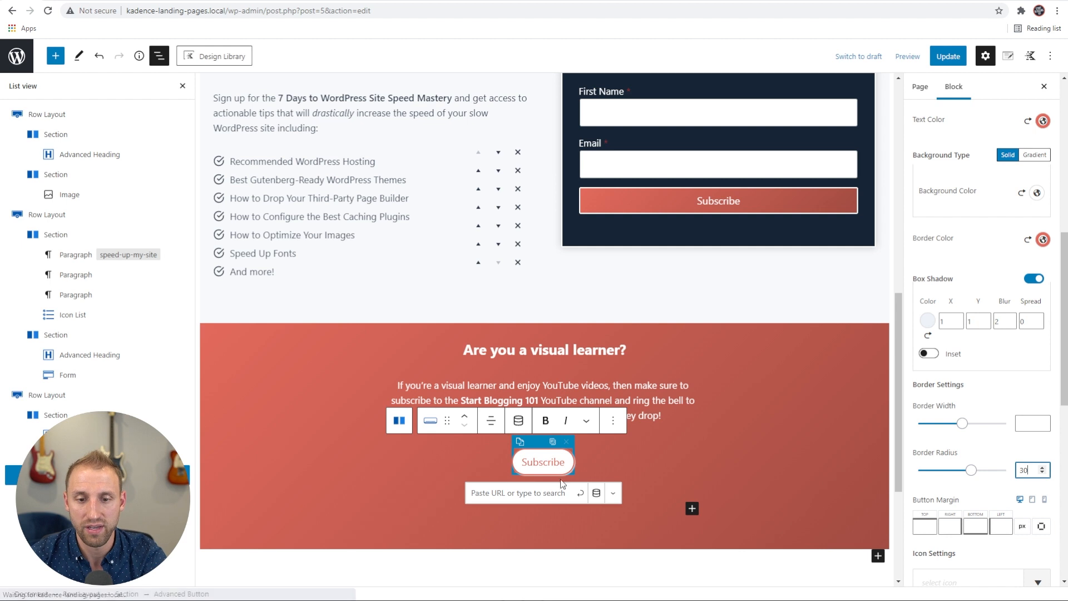
Search the button icons for "youtube" and add the outlined YouTube icon to the Subscribe button
scroll(986, 424, "down", 3)
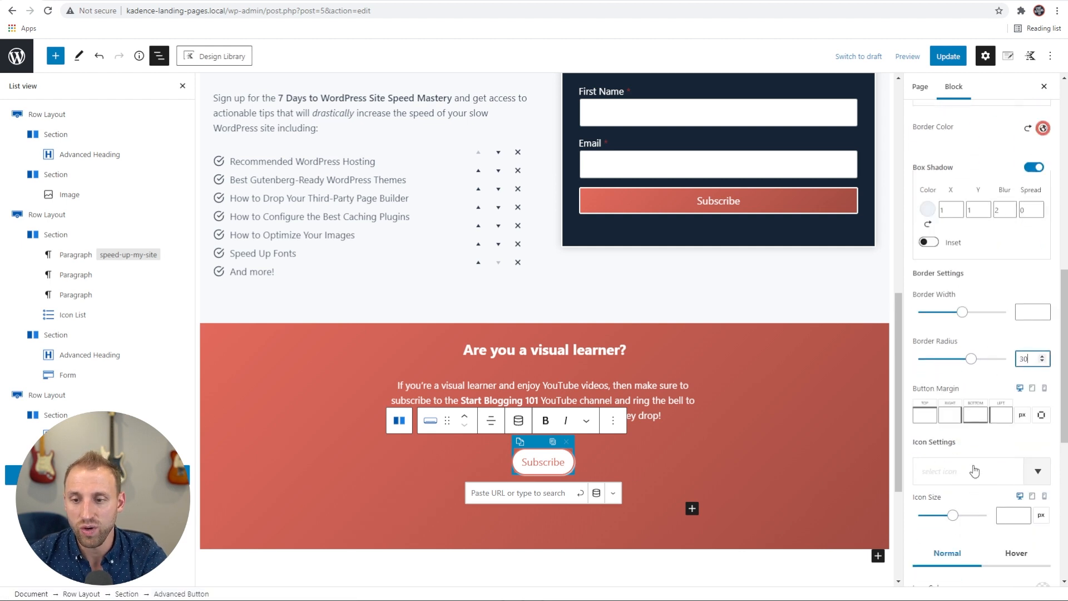
left_click(970, 477)
type("you")
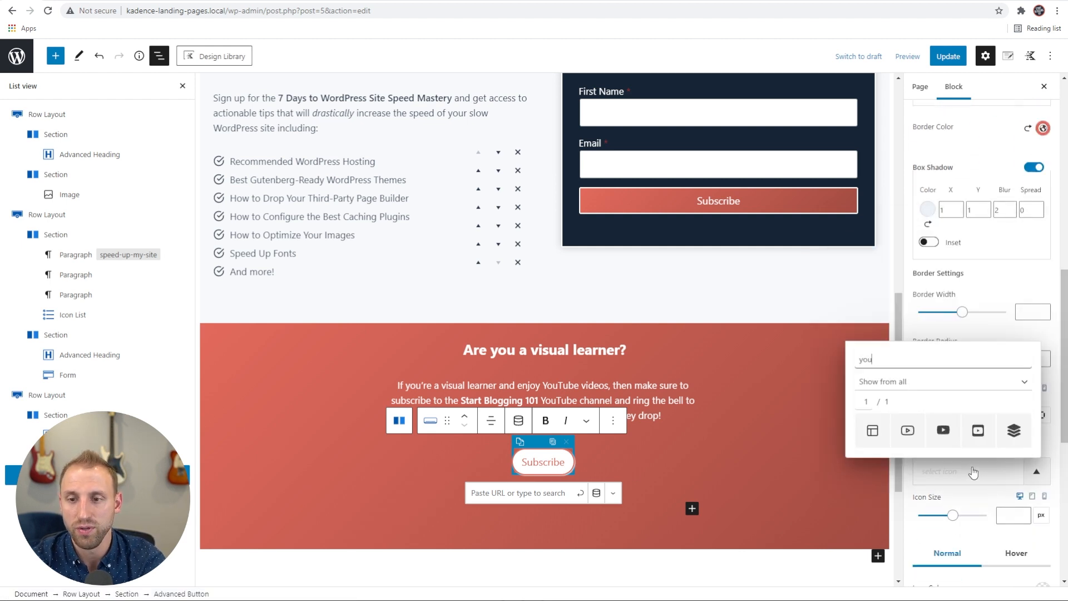
type("tube")
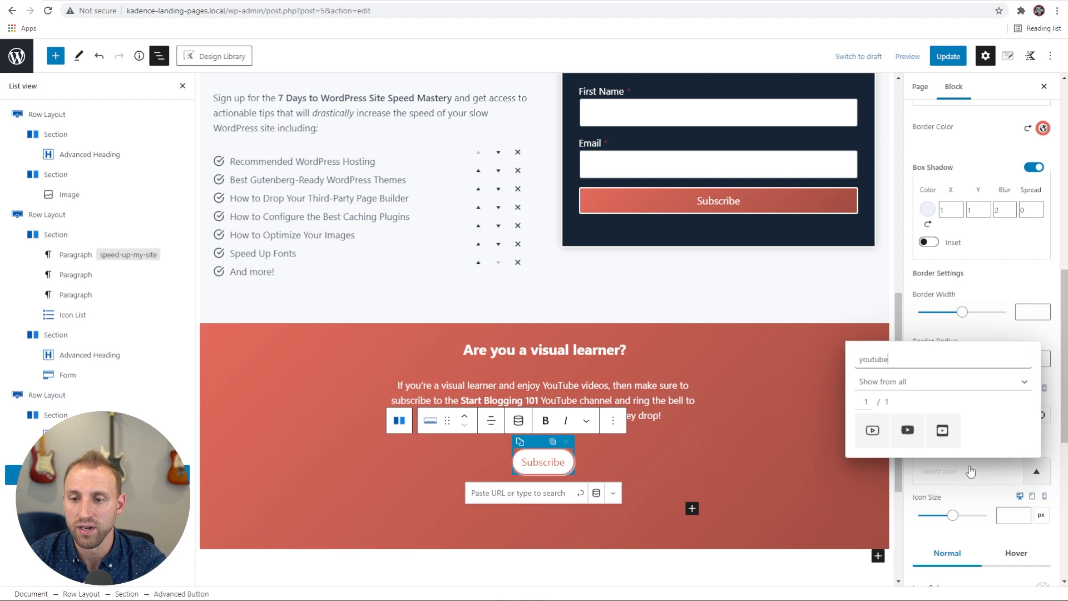
left_click(873, 430)
left_click(978, 495)
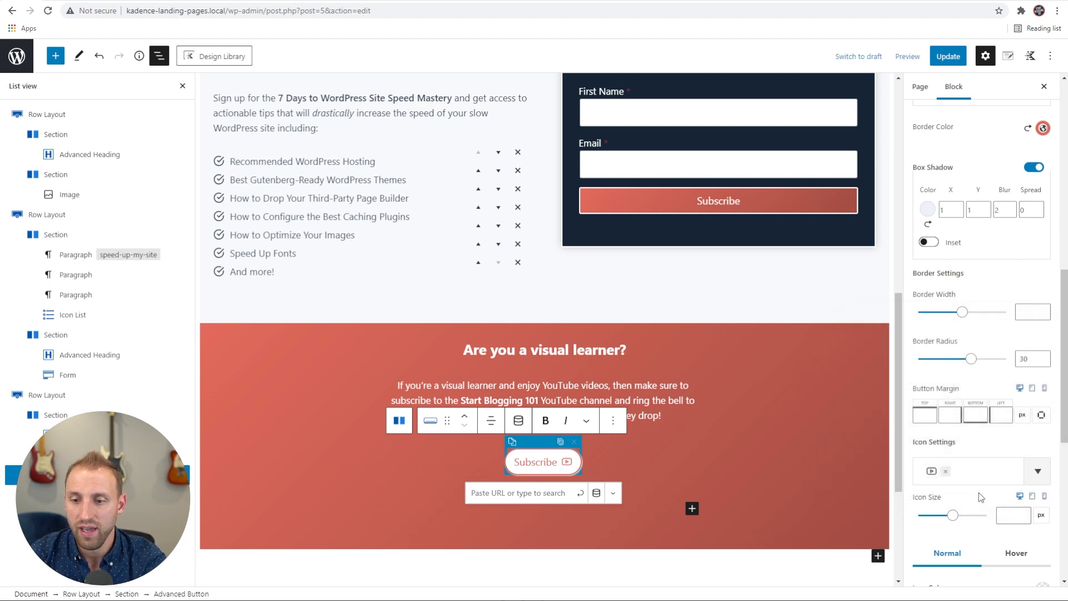
Switch the button's icon size unit to em and set the size to 1.2
scroll(979, 490, "down", 1)
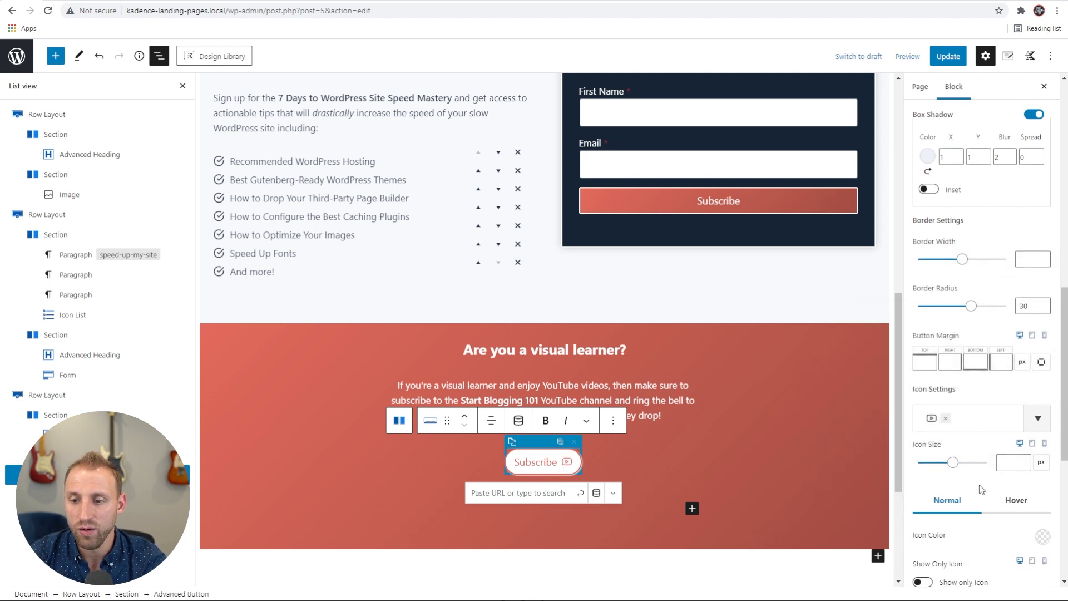
left_click(1041, 463)
left_click(1040, 515)
left_click(1013, 461)
type("1.2")
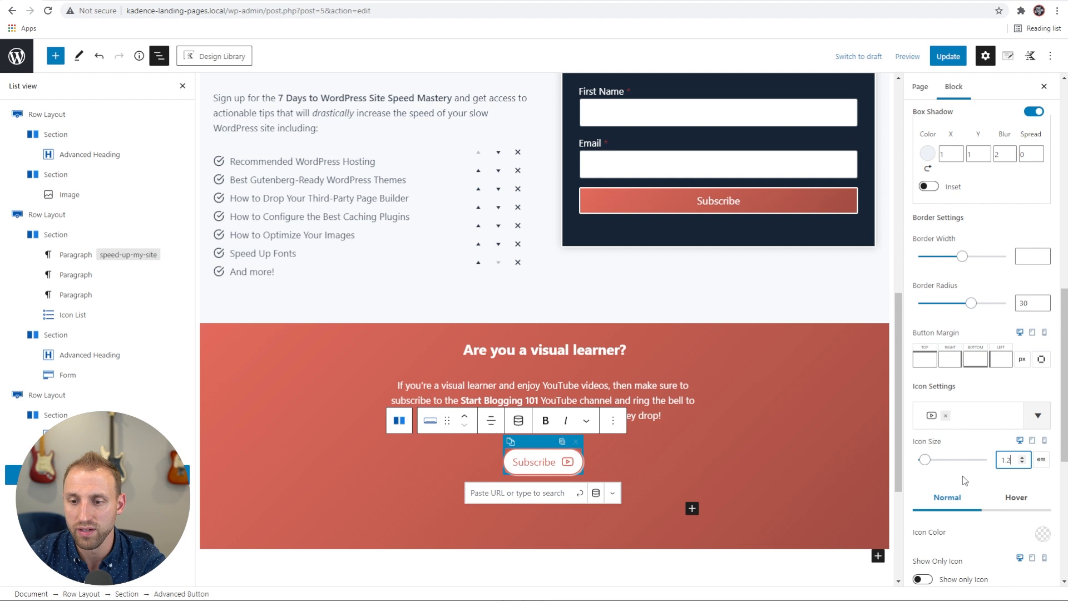
Set the Subscribe button's icon location to Left and make its label bold
scroll(985, 465, "down", 3)
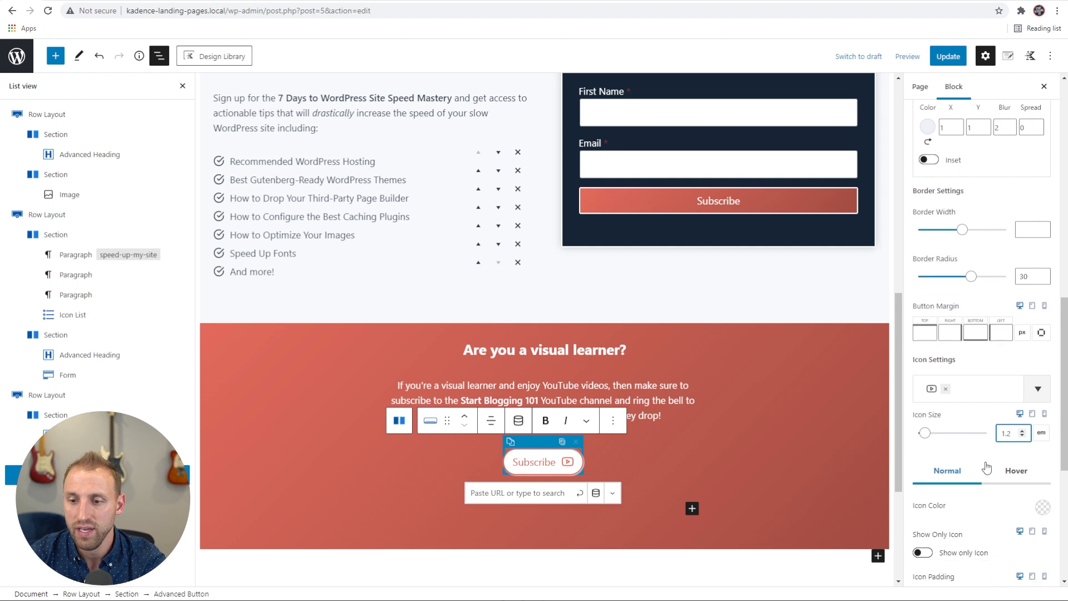
left_click(949, 504)
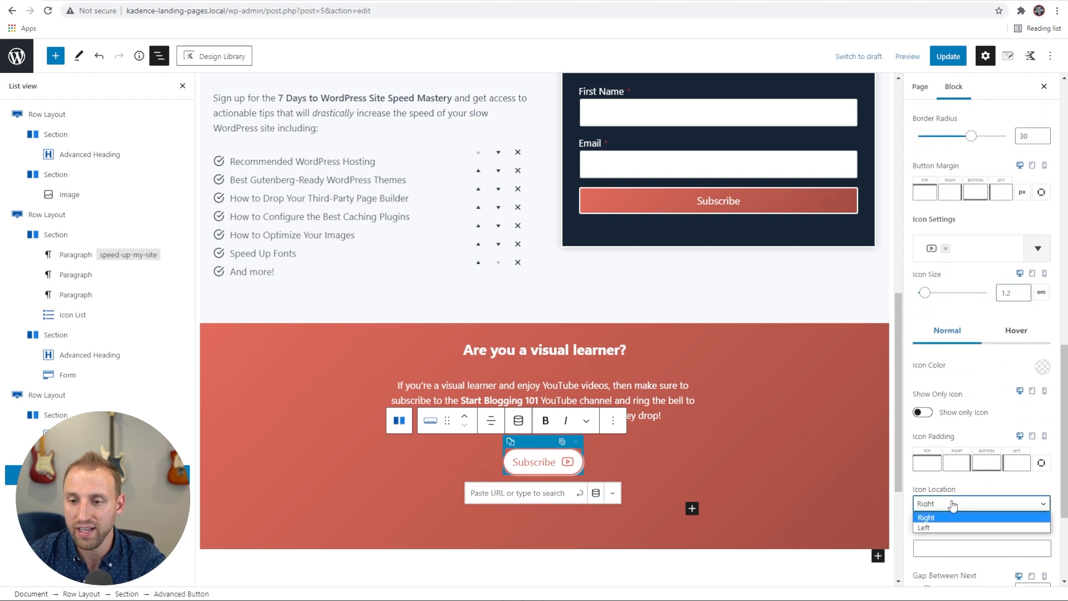
left_click(928, 531)
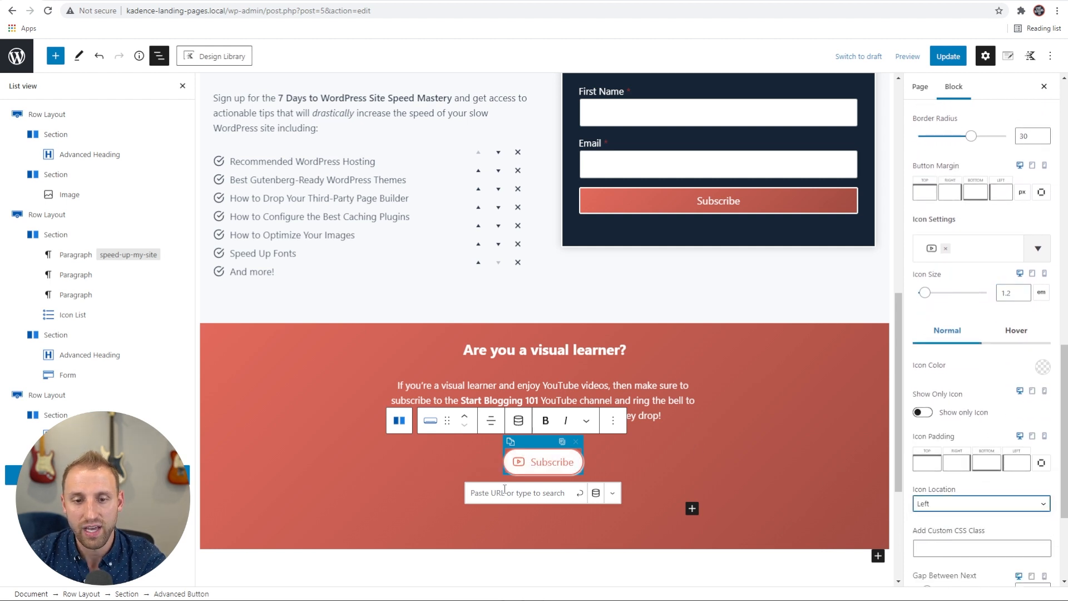
double_click(552, 462)
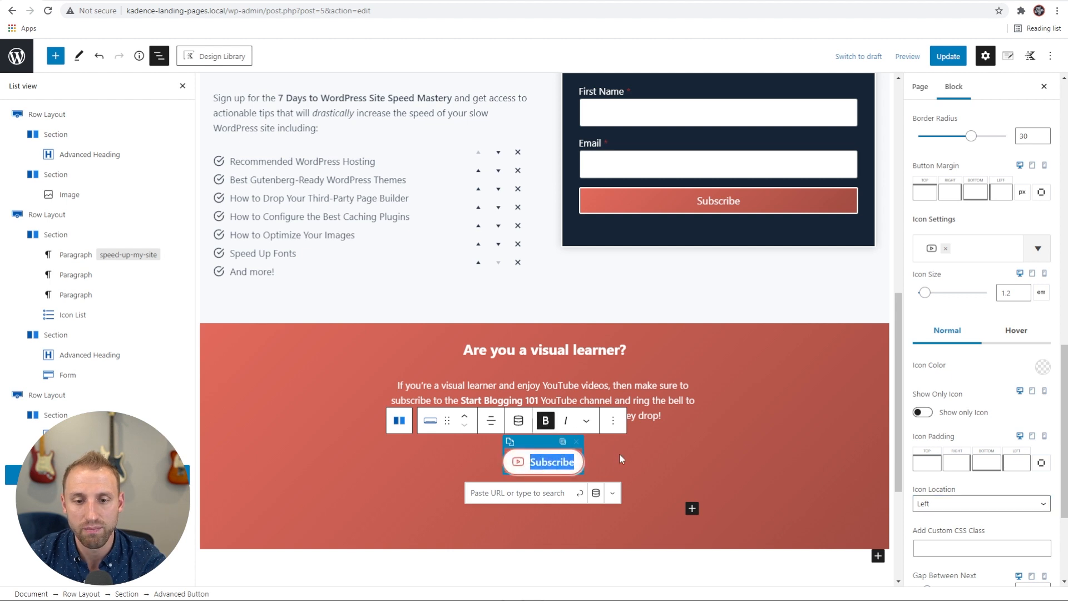
left_click(637, 463)
Preview the page in a new tab and look over the hero, sign-up and YouTube rows
left_click(907, 56)
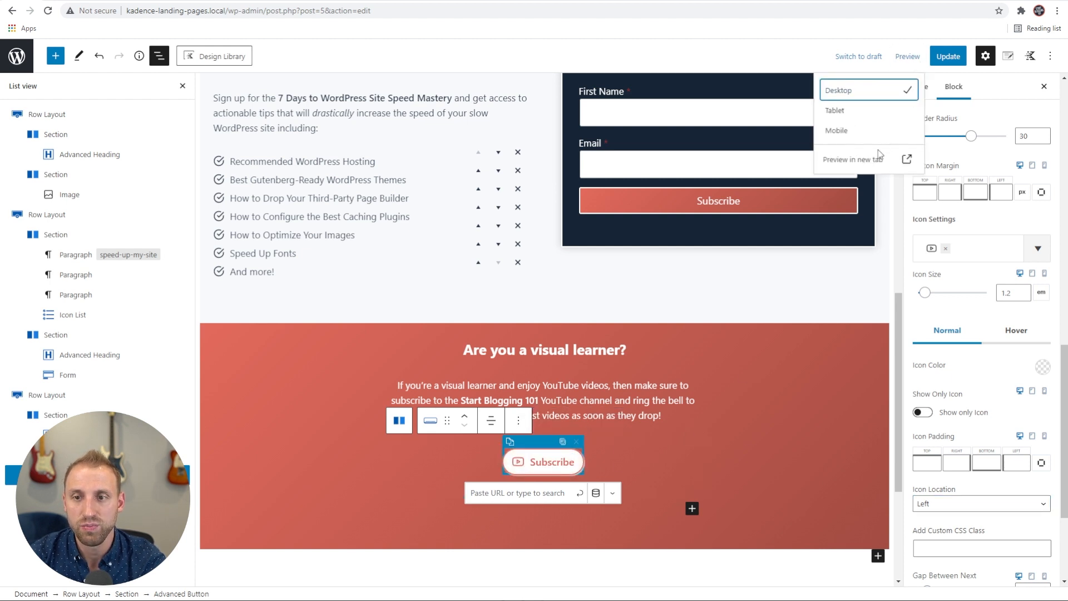
left_click(872, 158)
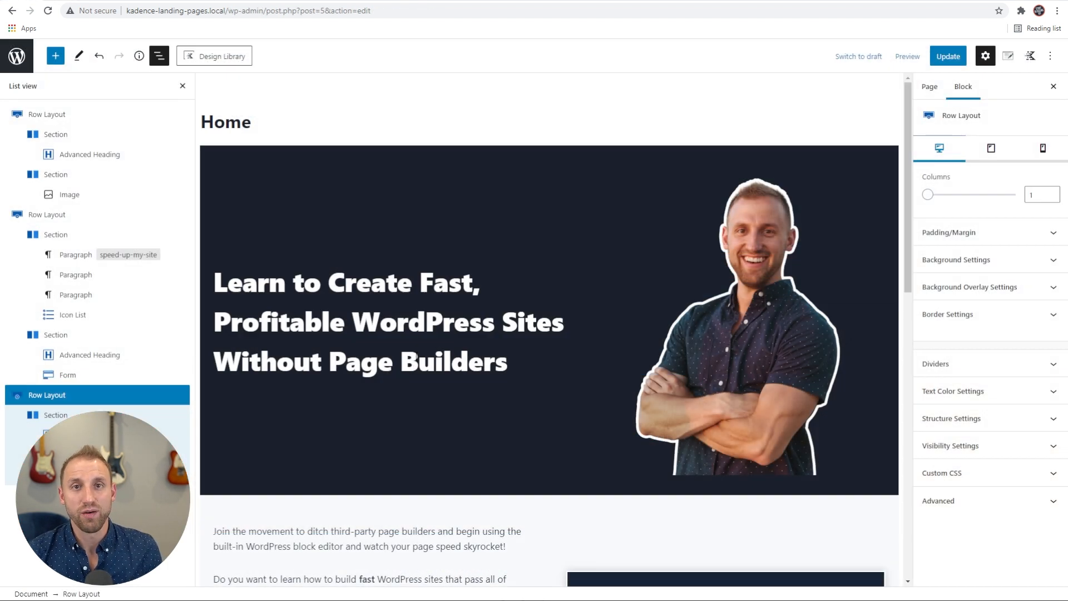
scroll(476, 323, "down", 1)
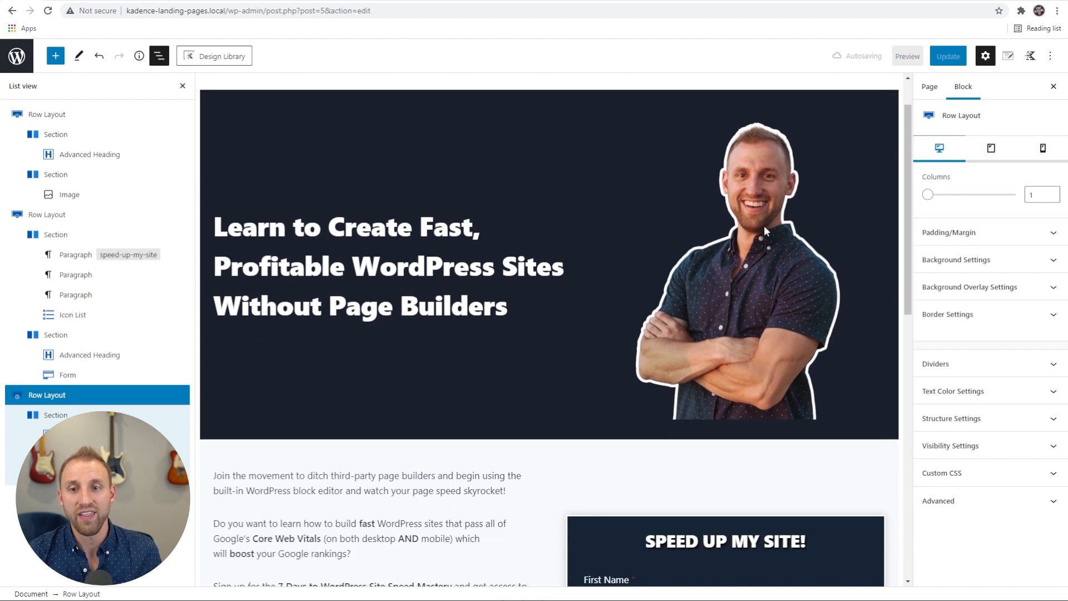
scroll(781, 231, "down", 6)
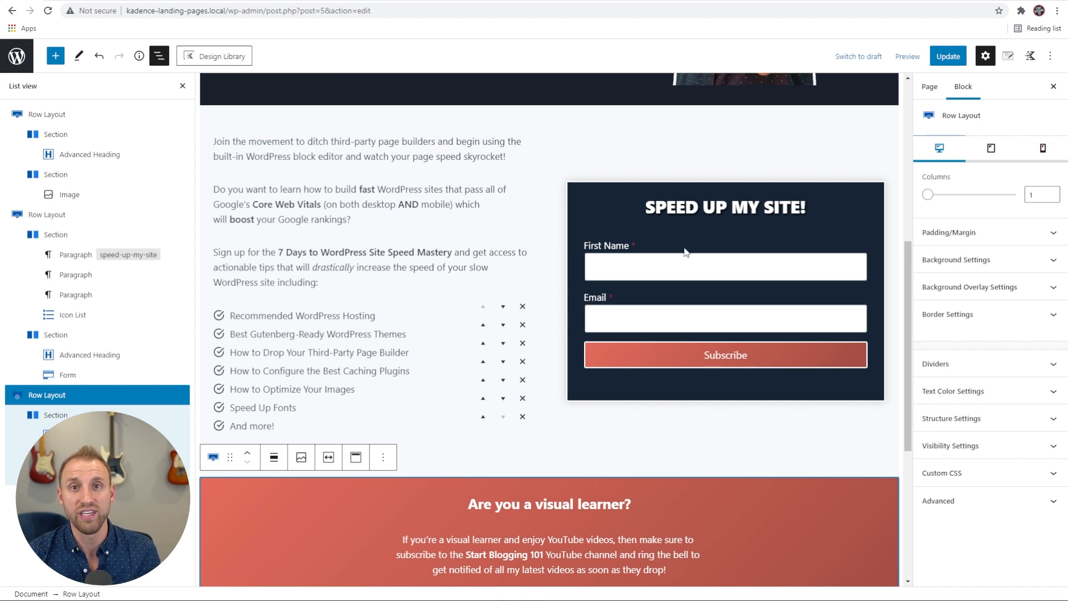
scroll(356, 334, "down", 3)
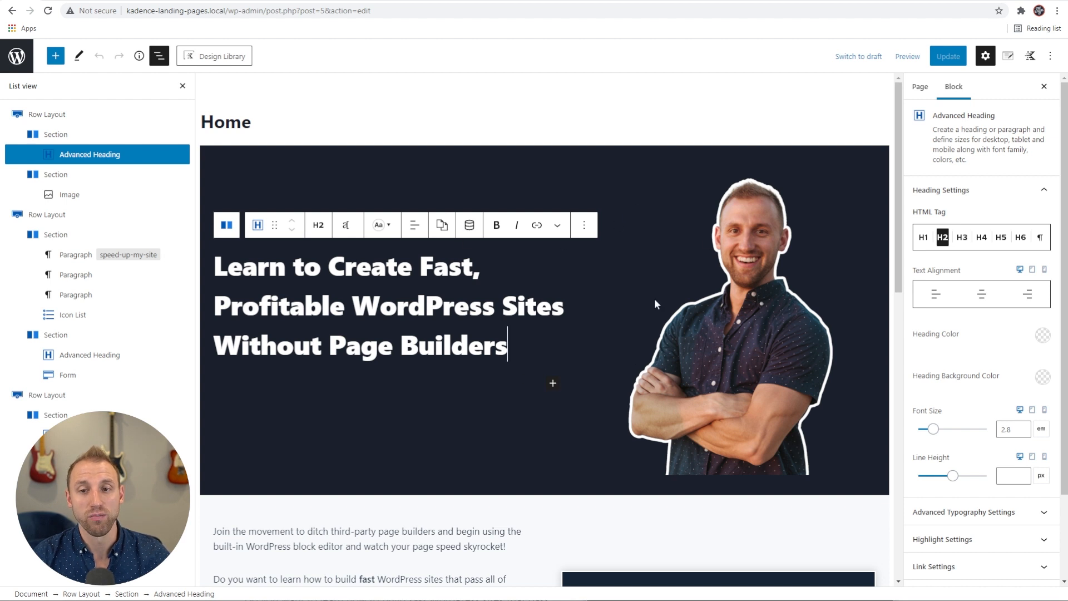
Examine the hero row's layout in the tablet and mobile views
left_click(94, 115)
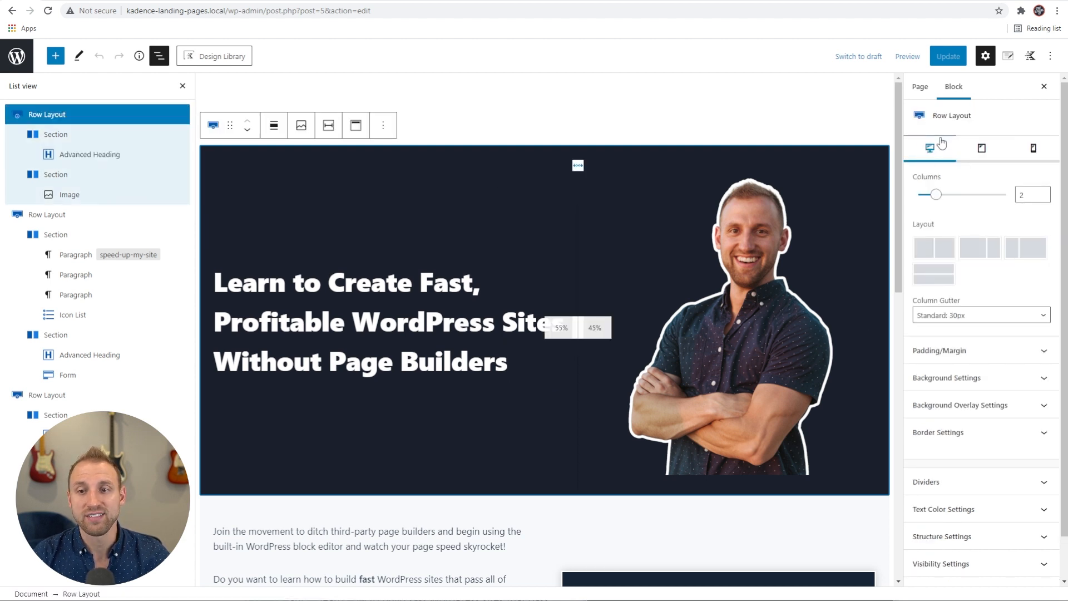
left_click(982, 150)
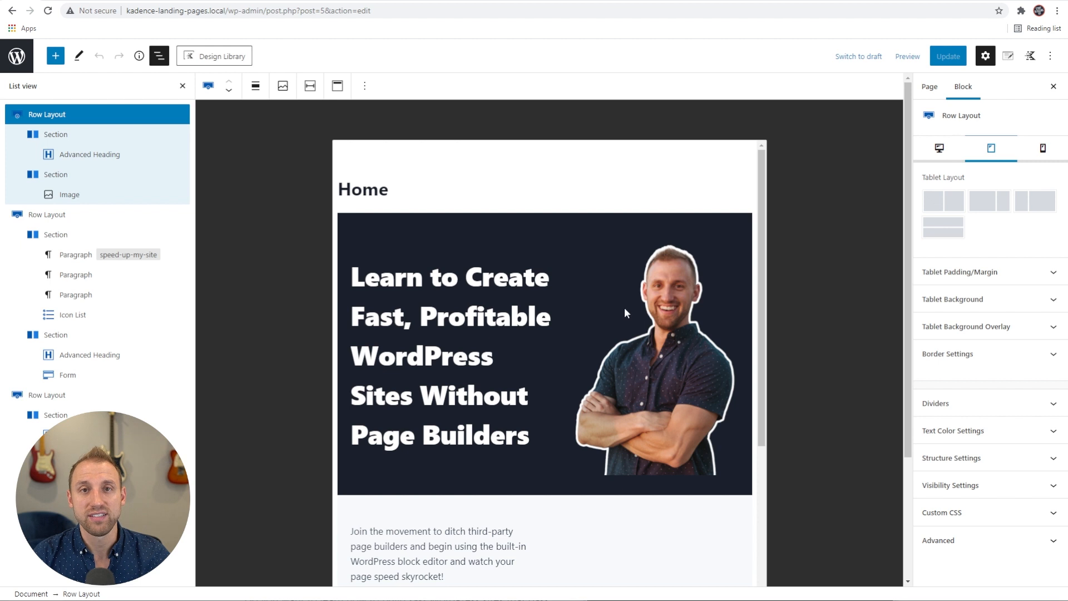
left_click(1044, 149)
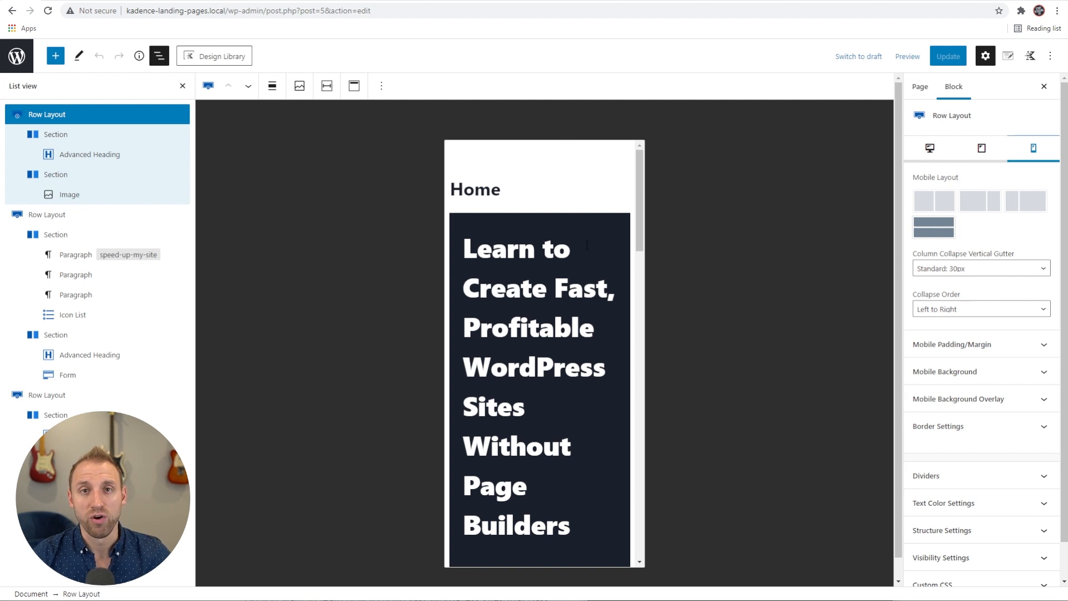
scroll(572, 288, "down", 1)
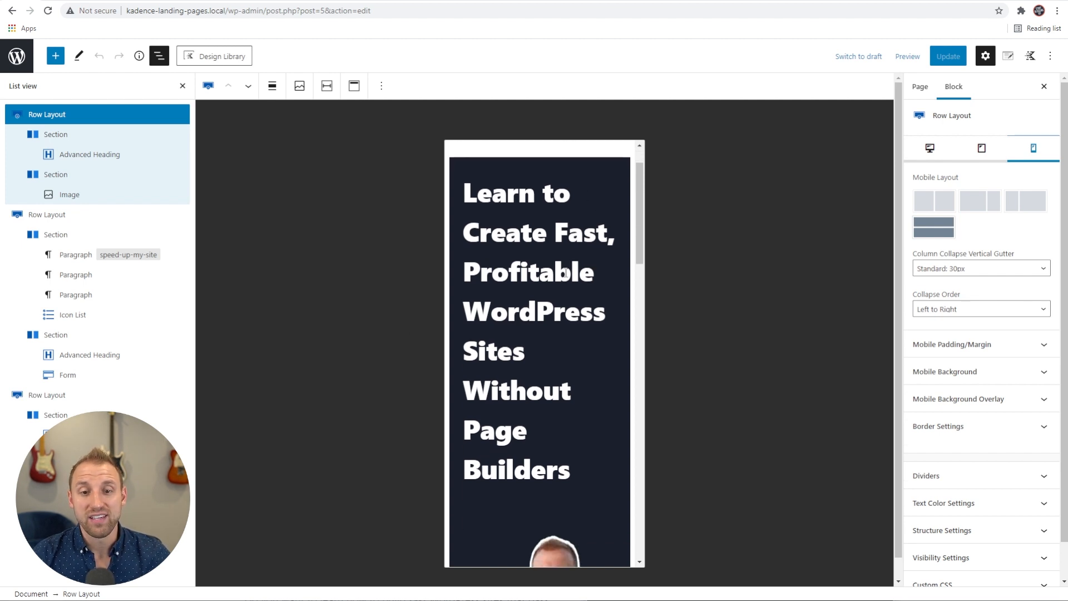
scroll(522, 249, "down", 1)
scroll(534, 262, "up", 1)
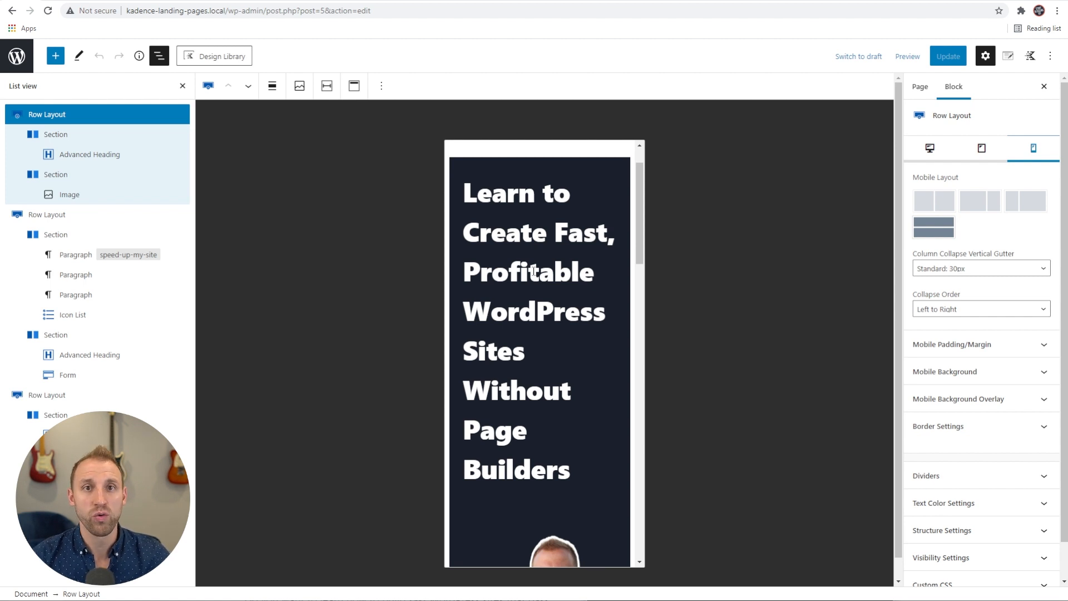
Set the hero heading's mobile font size to 1.5 em and center its text on mobile
left_click(574, 311)
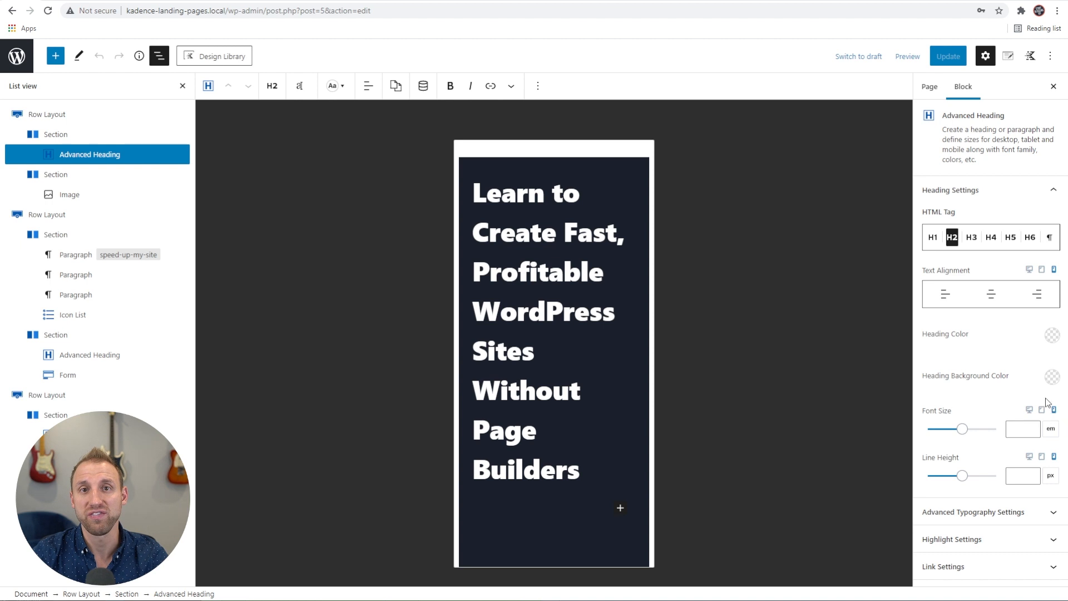
left_click(1021, 430)
type("1.5")
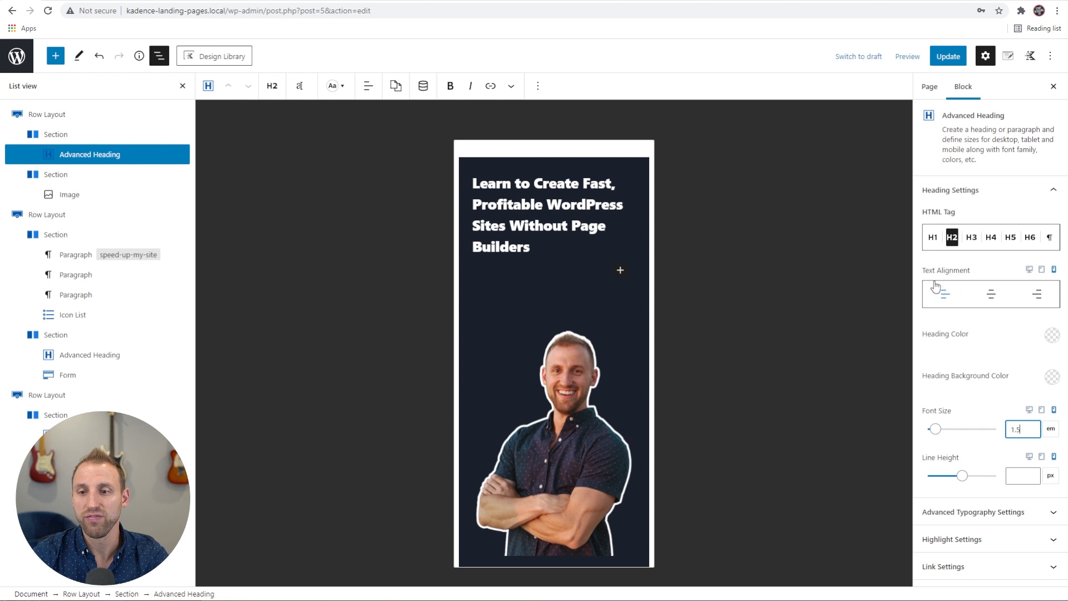
left_click(992, 297)
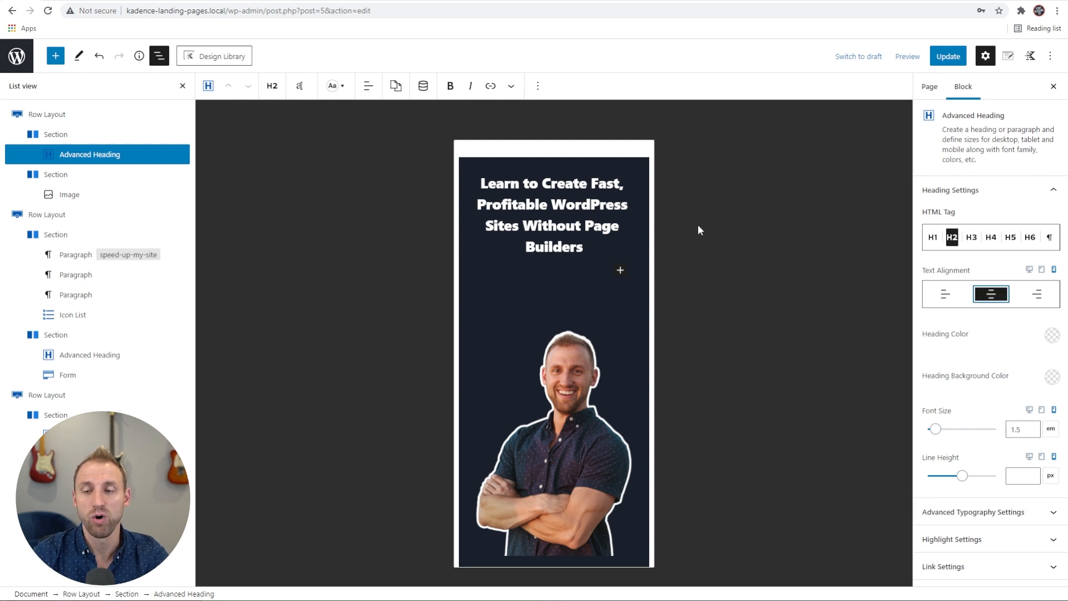
Compare the hero heading in the desktop and mobile views and open the page preview in a new tab
left_click(1029, 270)
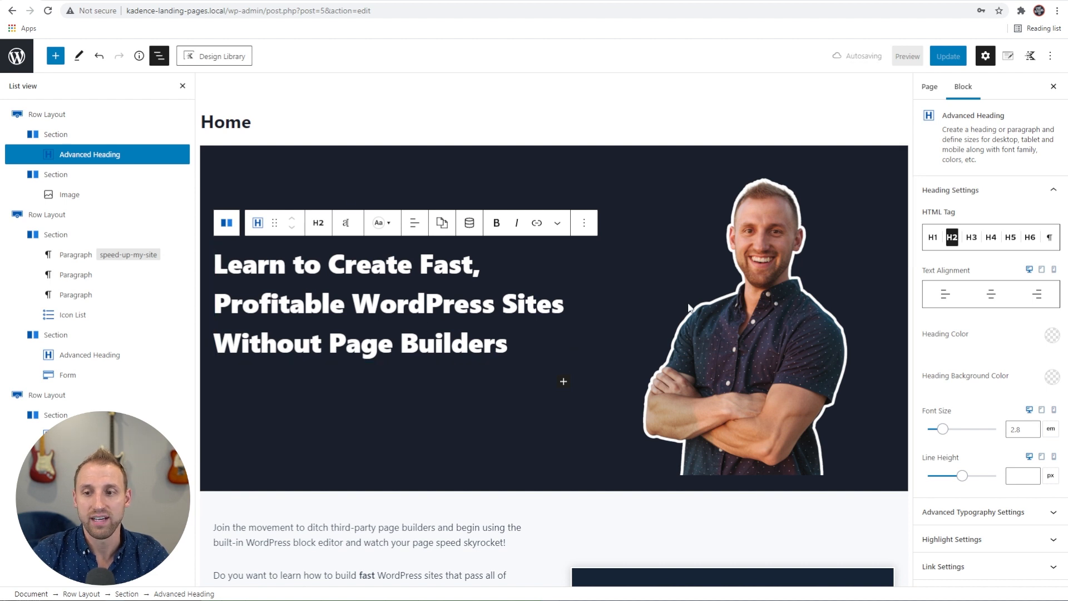
left_click(1054, 270)
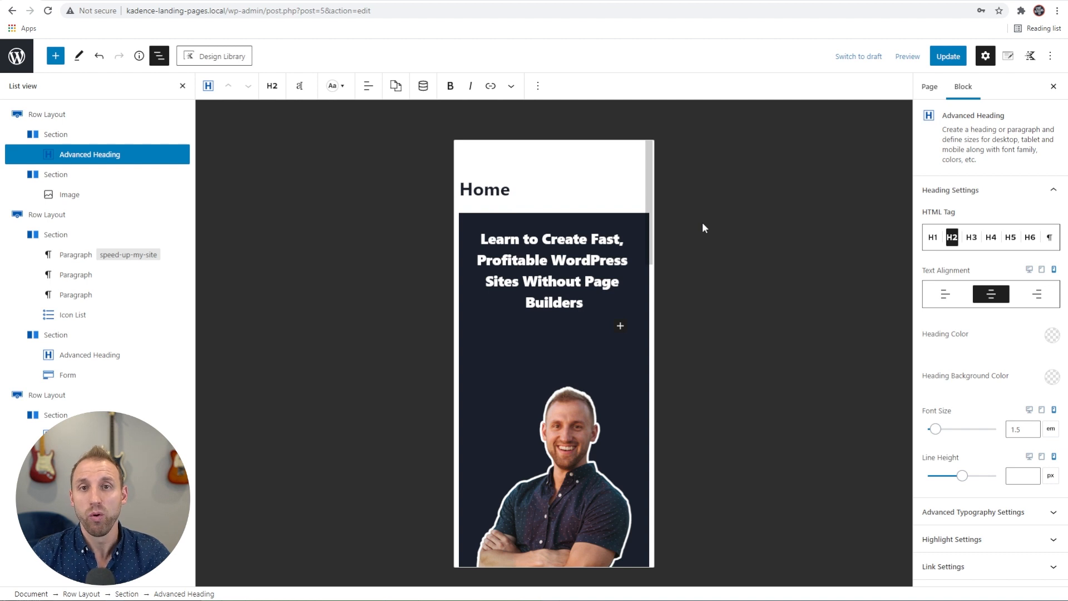
left_click(907, 56)
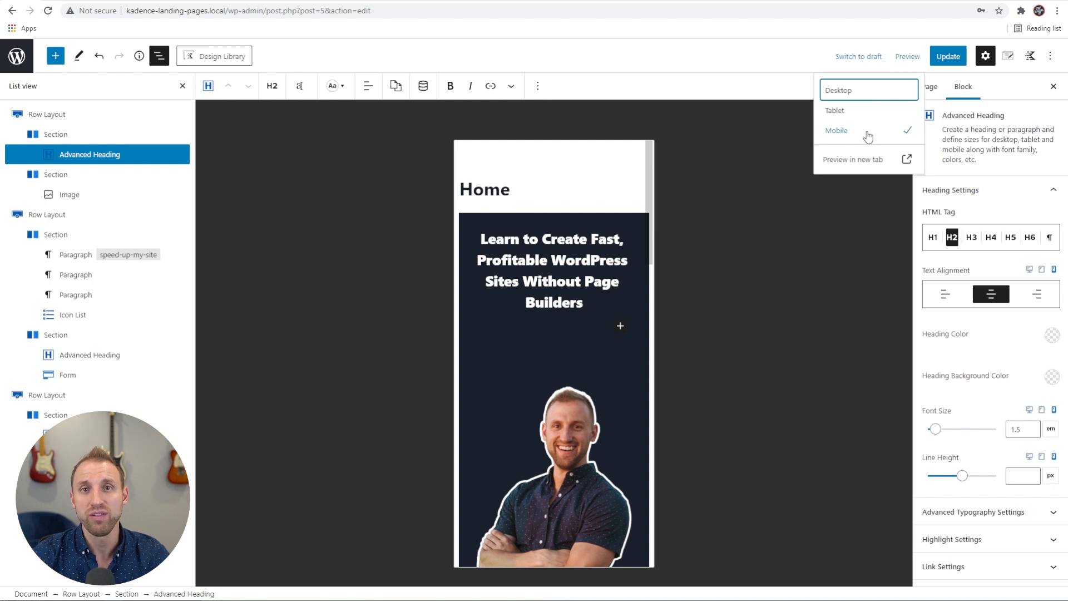
left_click(867, 96)
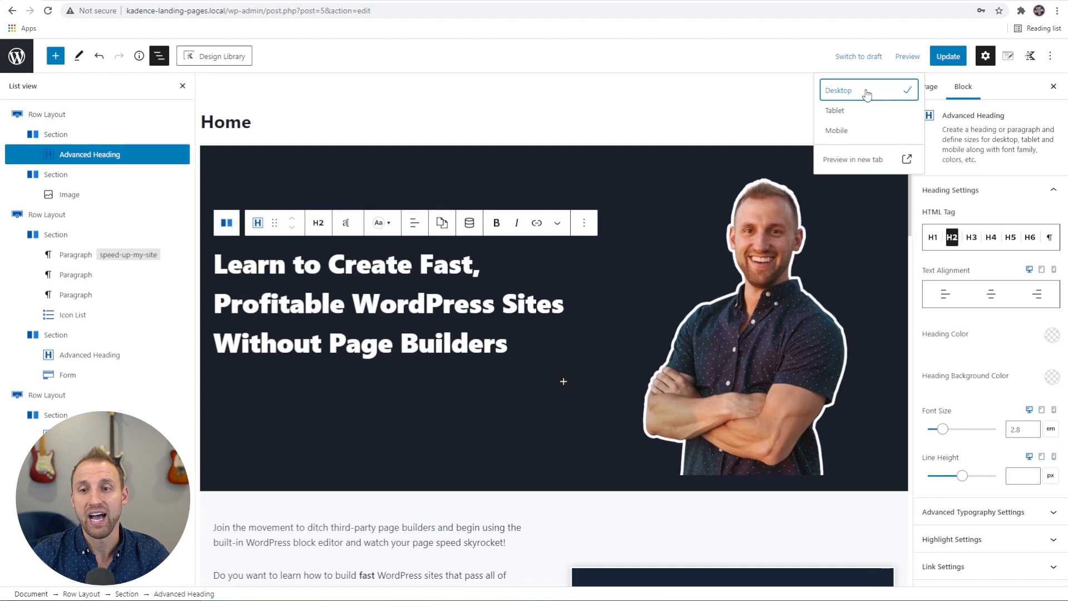
left_click(860, 161)
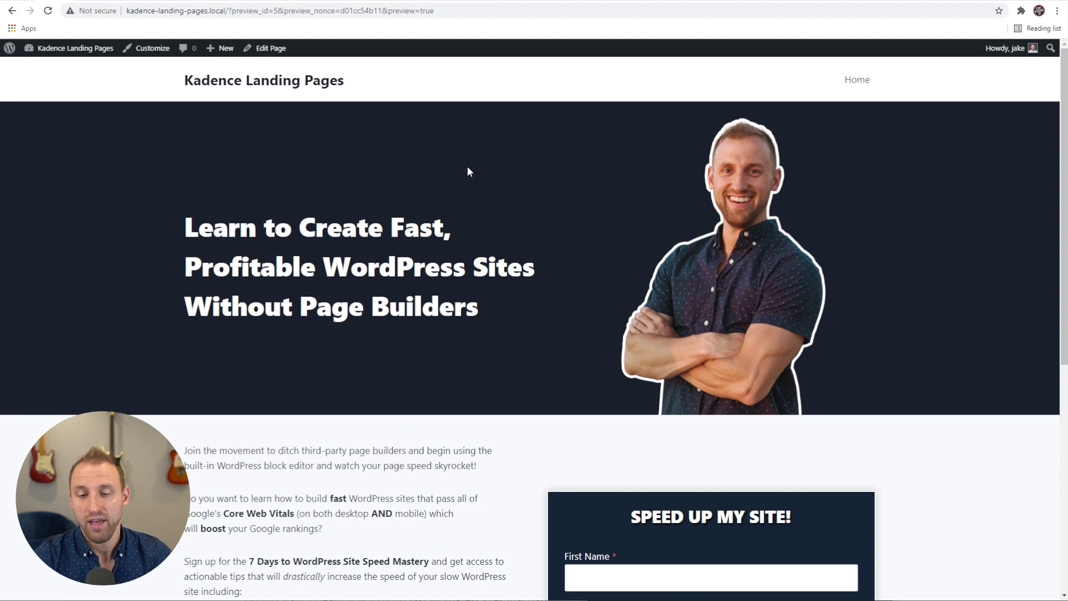
Emulate mobile devices on the previewed page with the browser developer tools, checking it as iPad Pro, iPhone X and Moto G4
key("ctrl+shift+j")
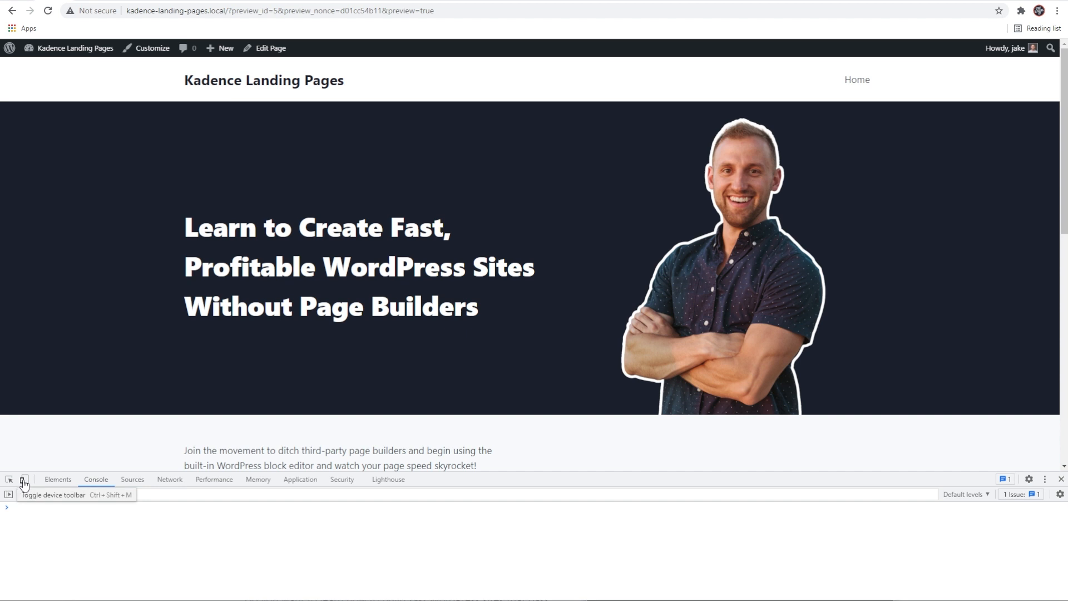
left_click(24, 482)
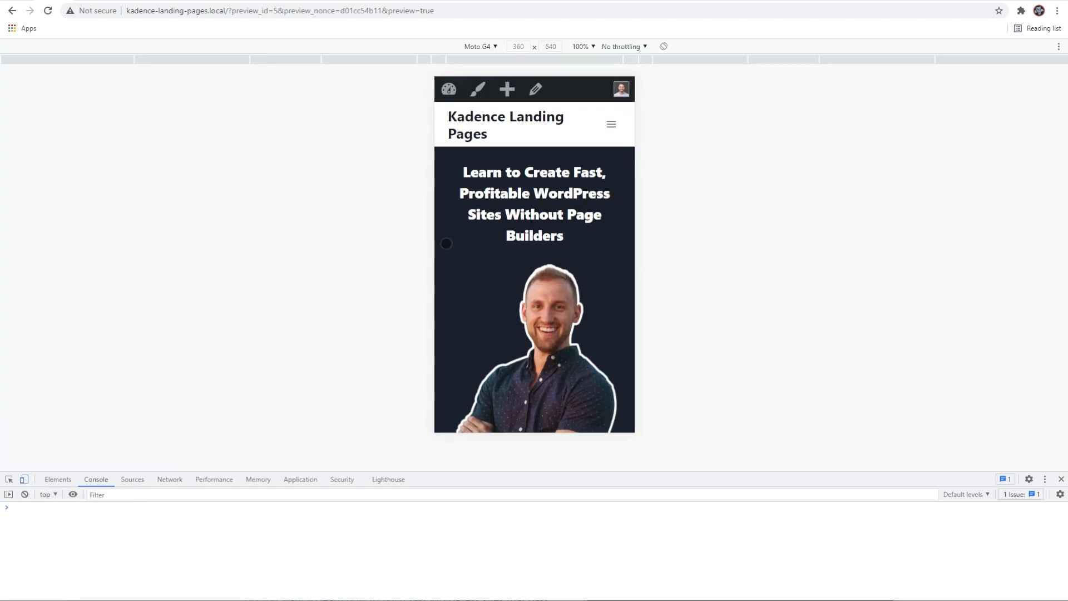
left_click(493, 49)
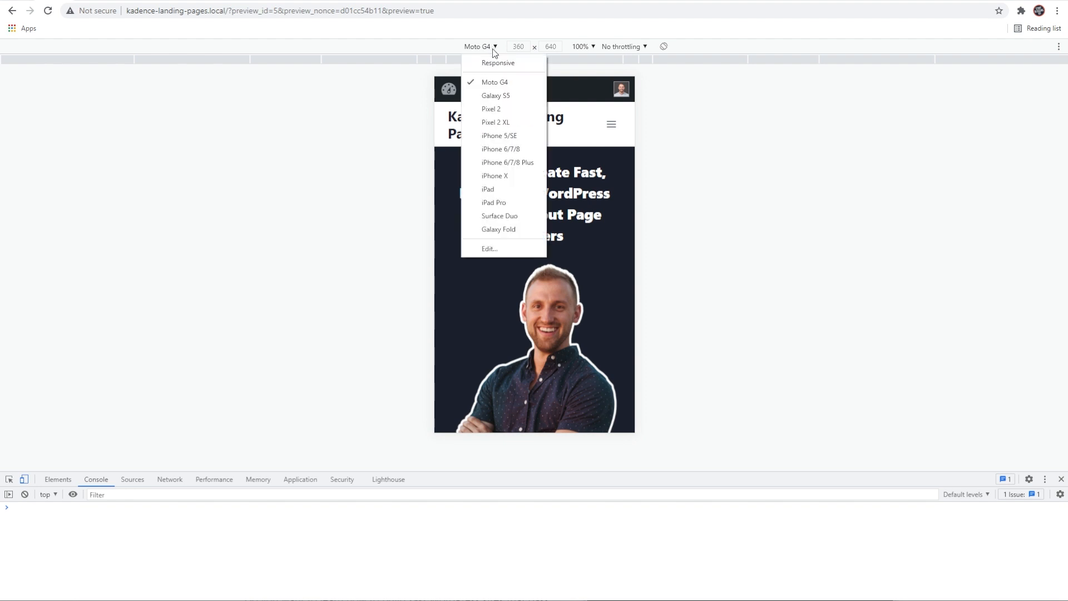
left_click(517, 203)
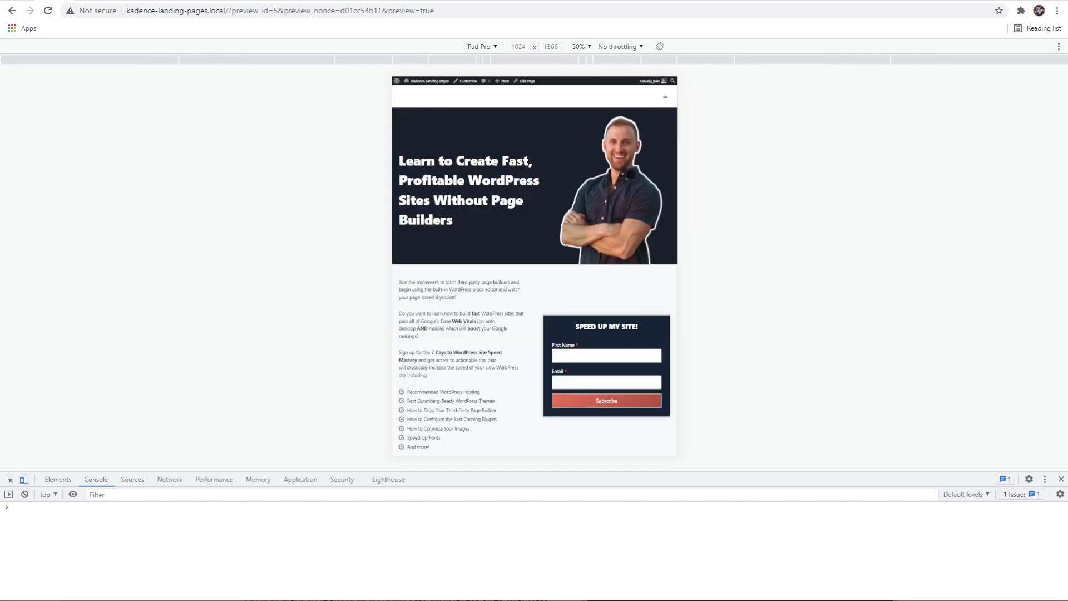
left_click(481, 47)
left_click(507, 176)
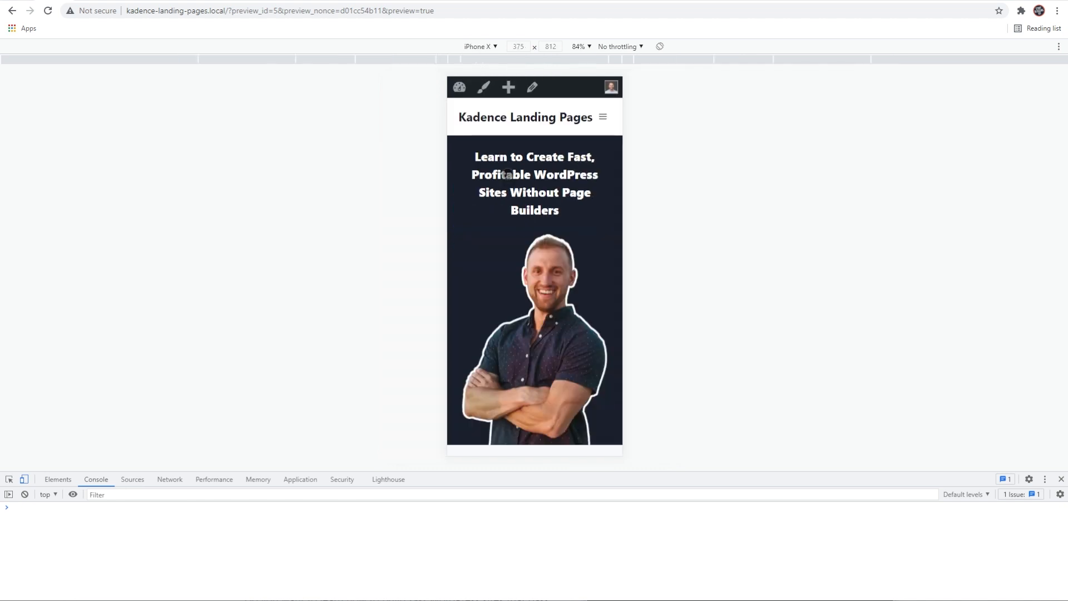
left_click(484, 47)
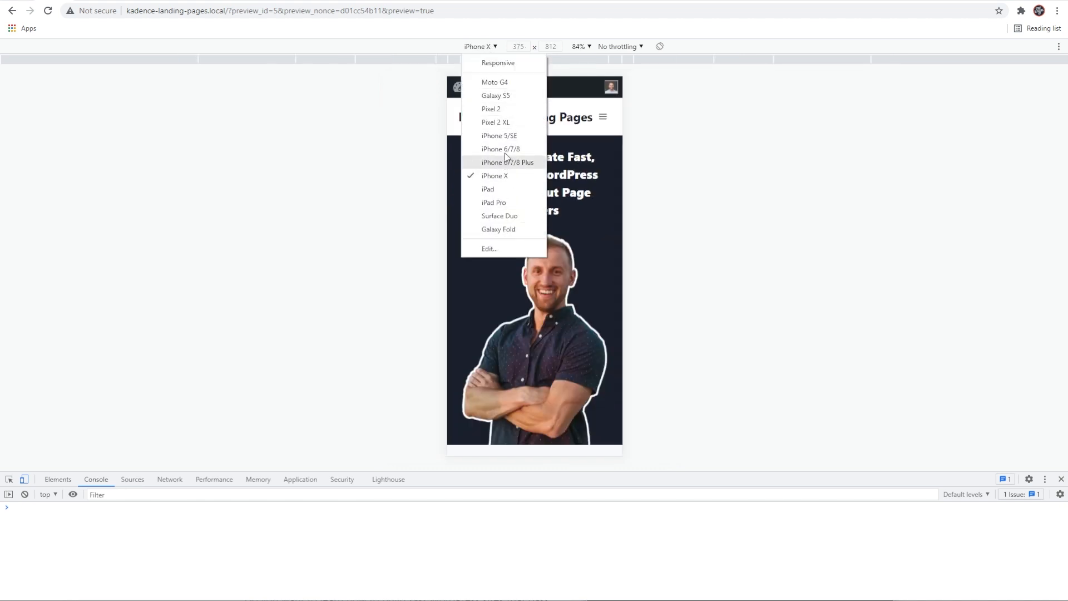
left_click(531, 84)
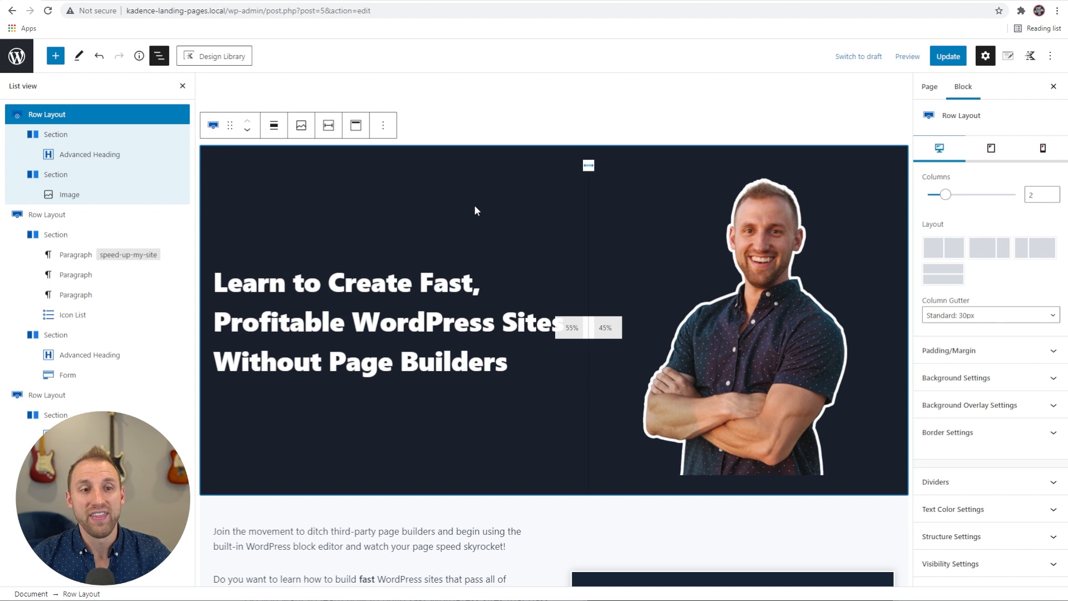
Open the Kadence design library and browse its prebuilt section templates
left_click(219, 58)
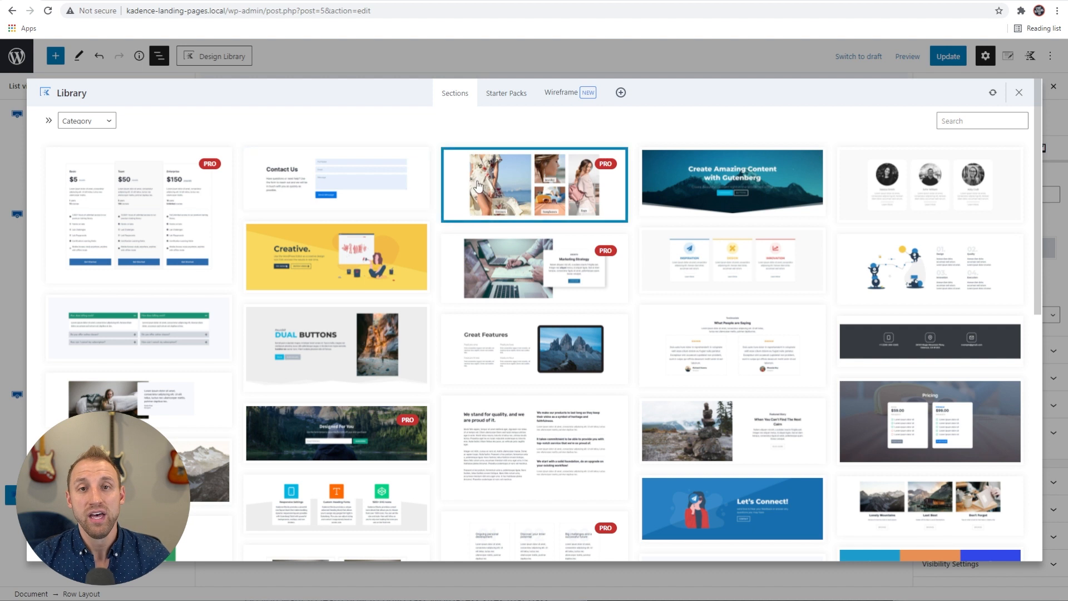
scroll(557, 234, "down", 6)
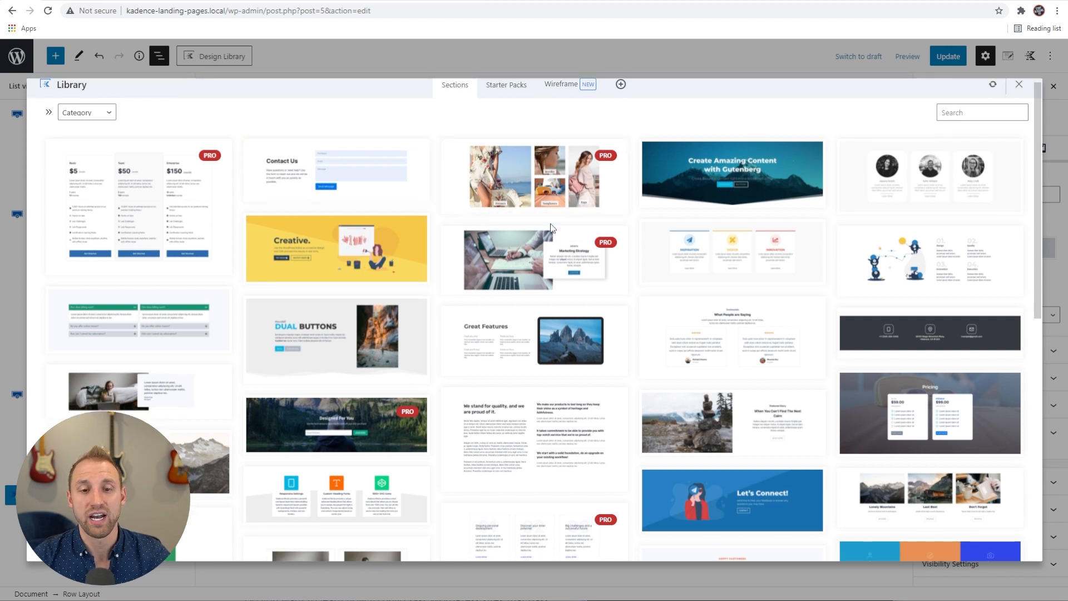
scroll(557, 239, "down", 3)
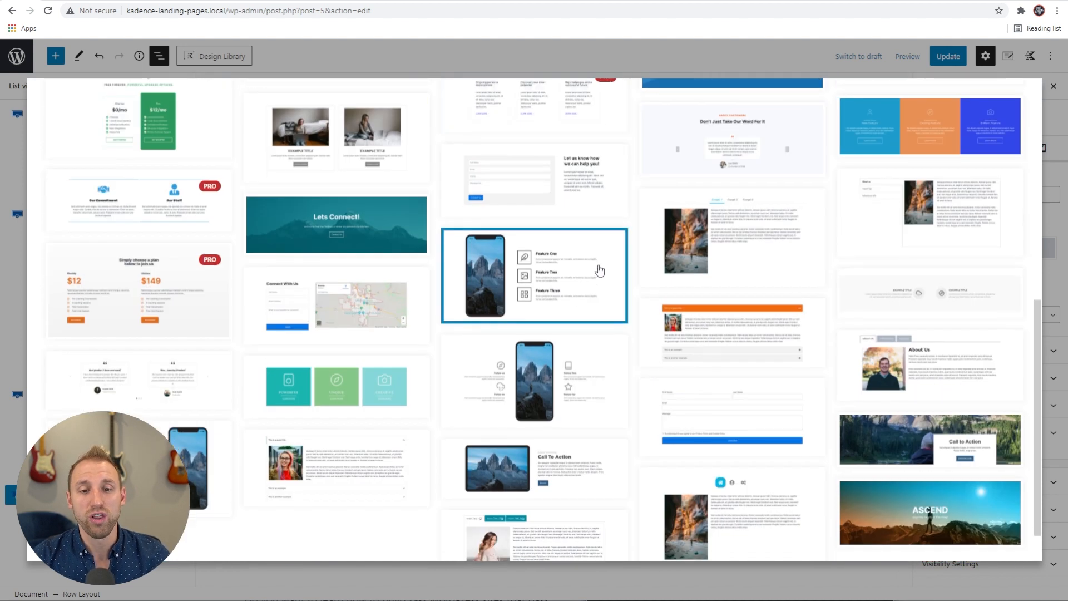
scroll(613, 251, "up", 10)
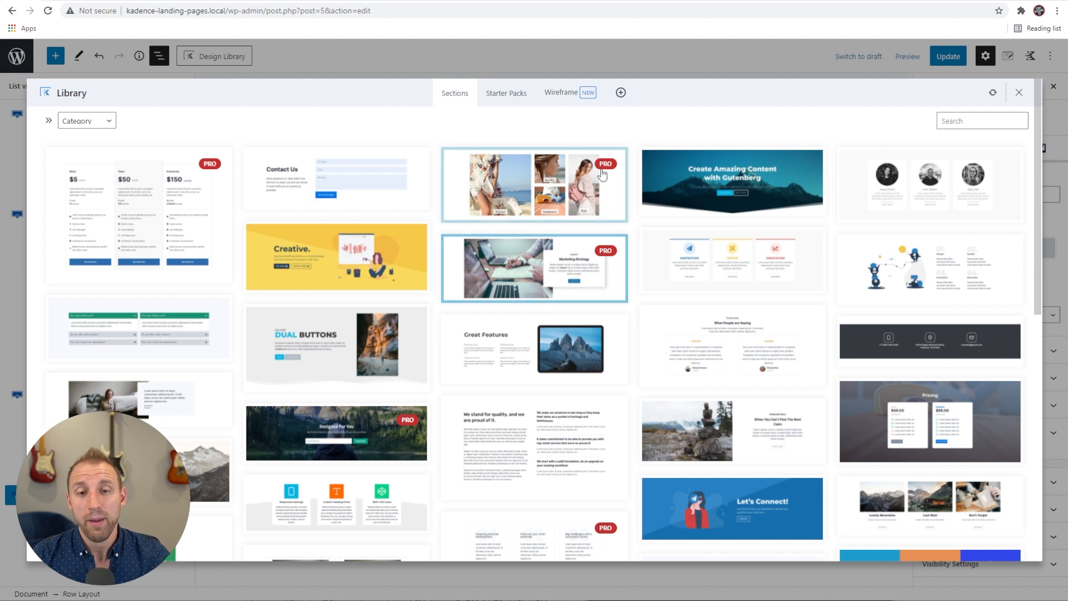
scroll(632, 387, "down", 5)
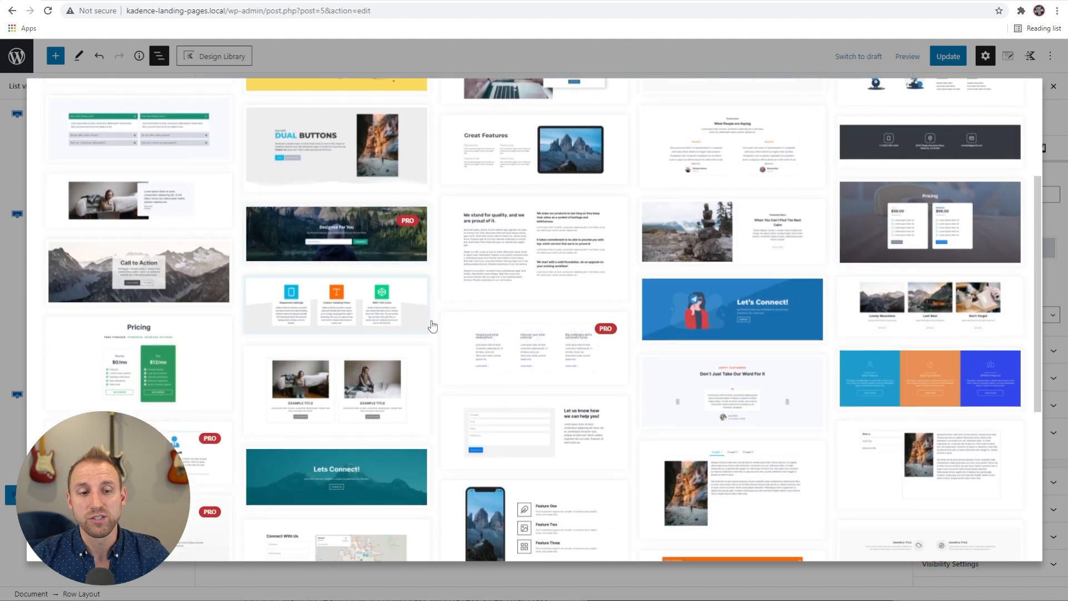
scroll(470, 289, "up", 5)
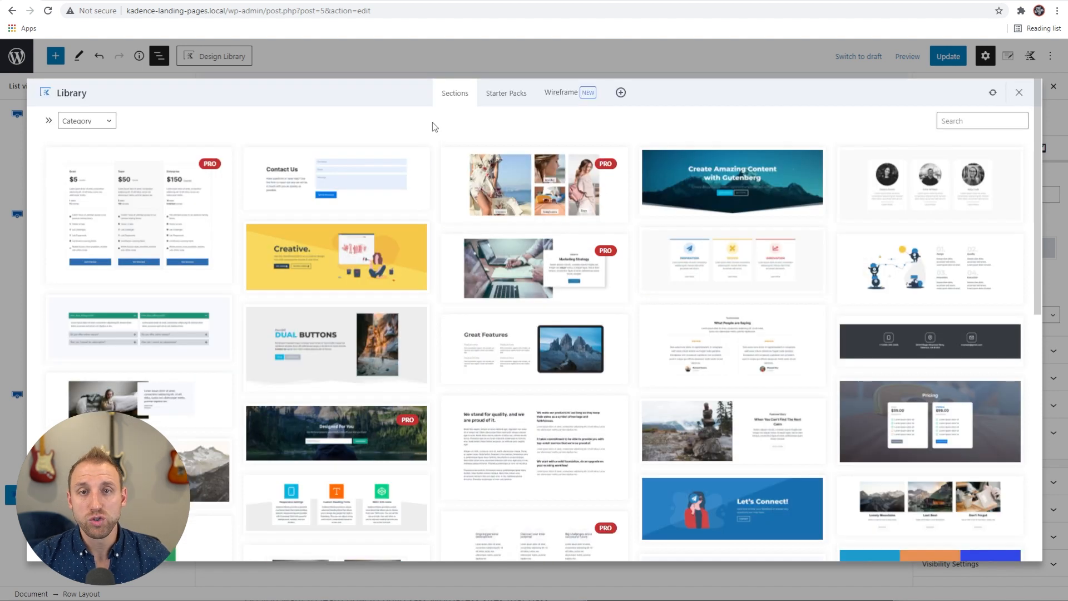
Insert the prebuilt Basic, Team and Enterprise pricing table section below the visual learner section and review its three columns
left_click(184, 206)
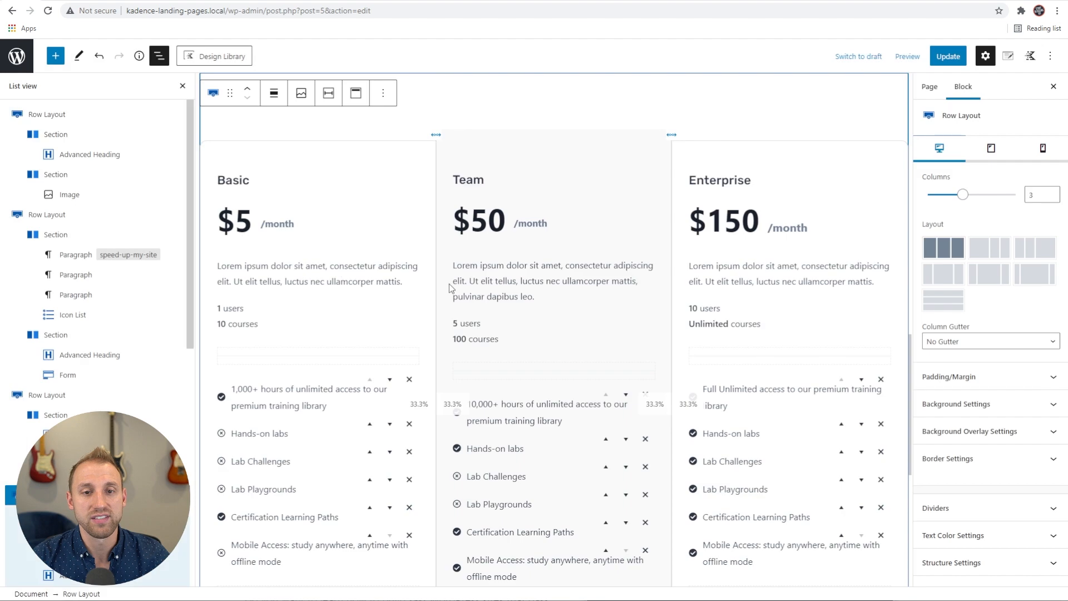
scroll(338, 314, "down", 1)
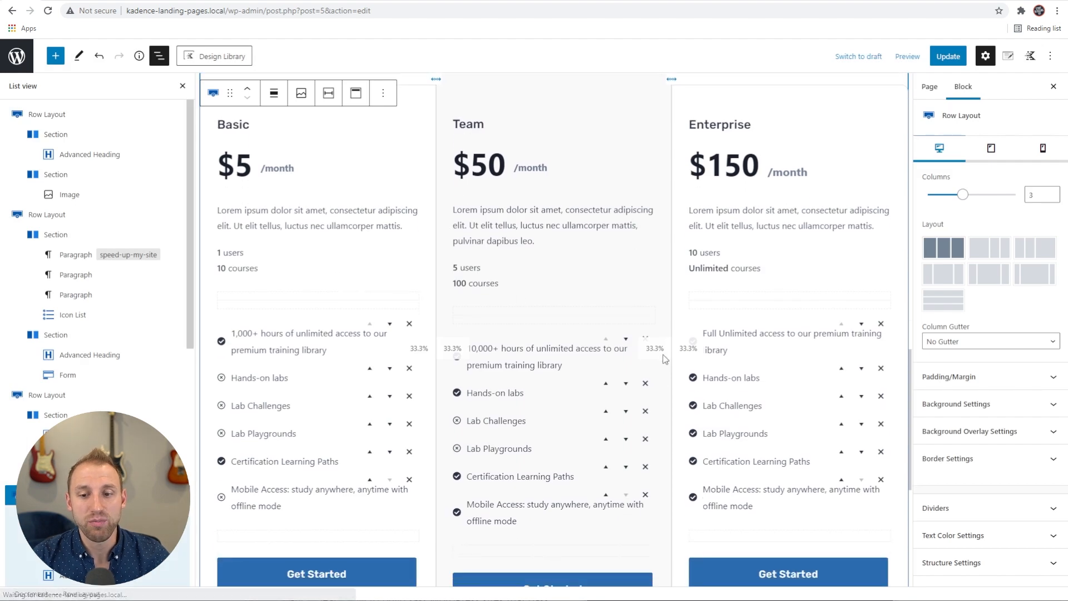
scroll(663, 379, "down", 1)
scroll(558, 274, "up", 4)
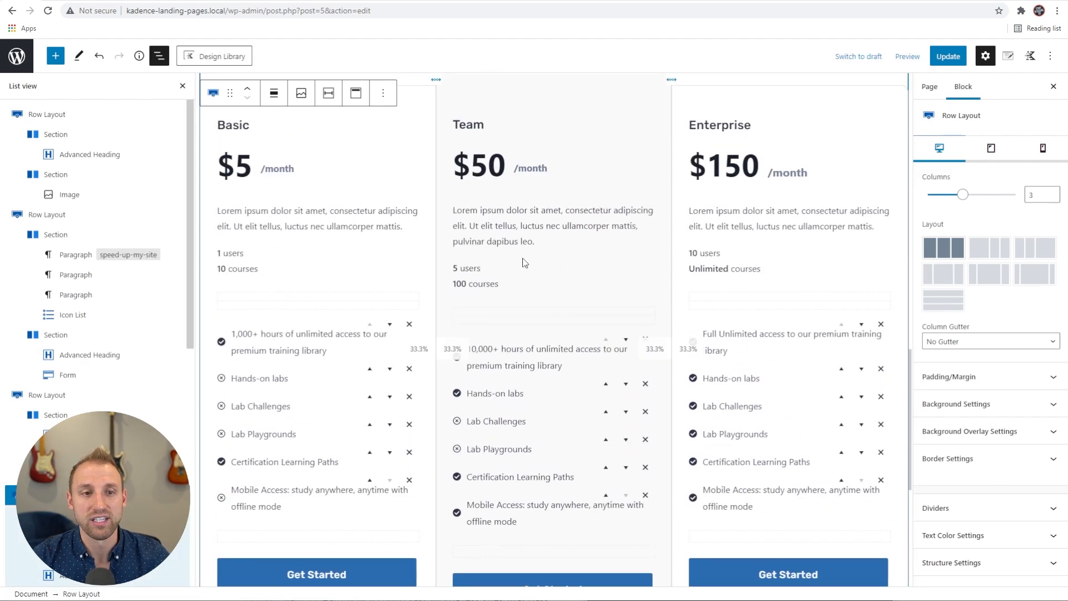
scroll(549, 261, "up", 2)
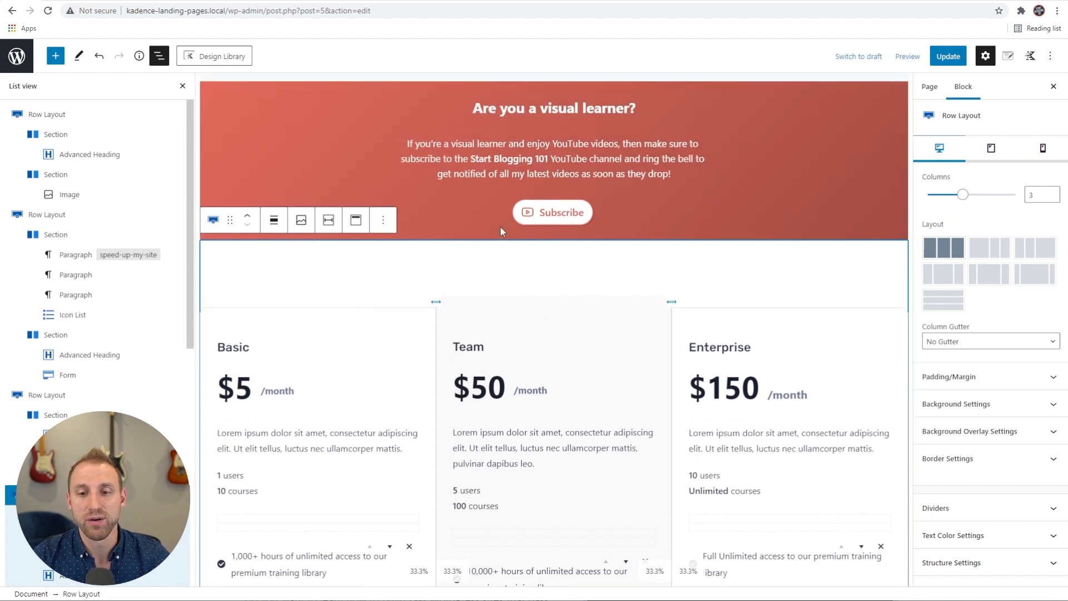
scroll(499, 226, "down", 1)
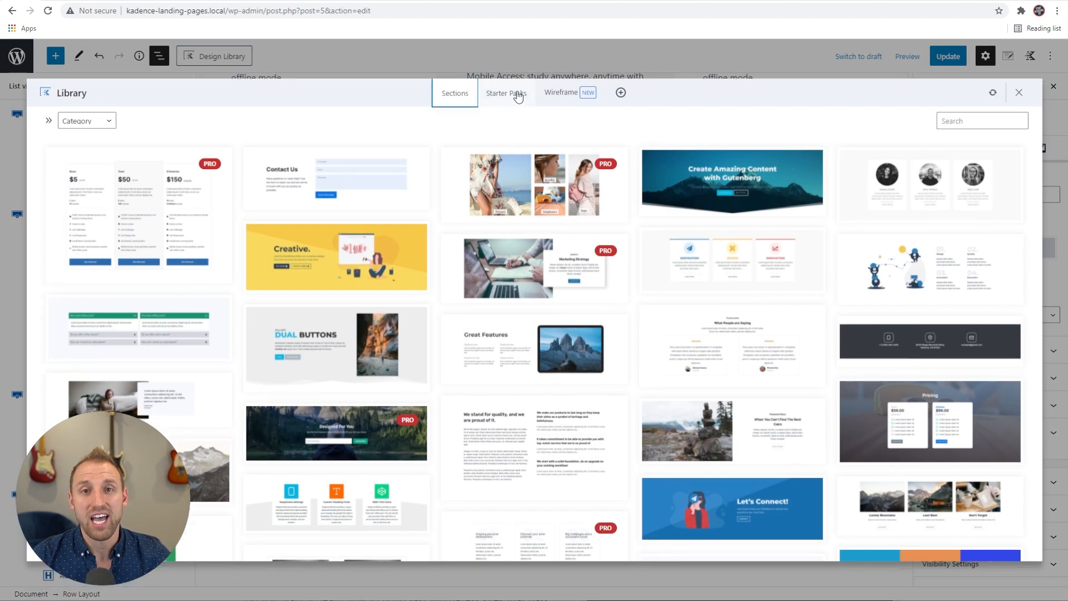
Browse the design library's starter packs and examine the page templates in the Gourmet Burger pack
left_click(518, 96)
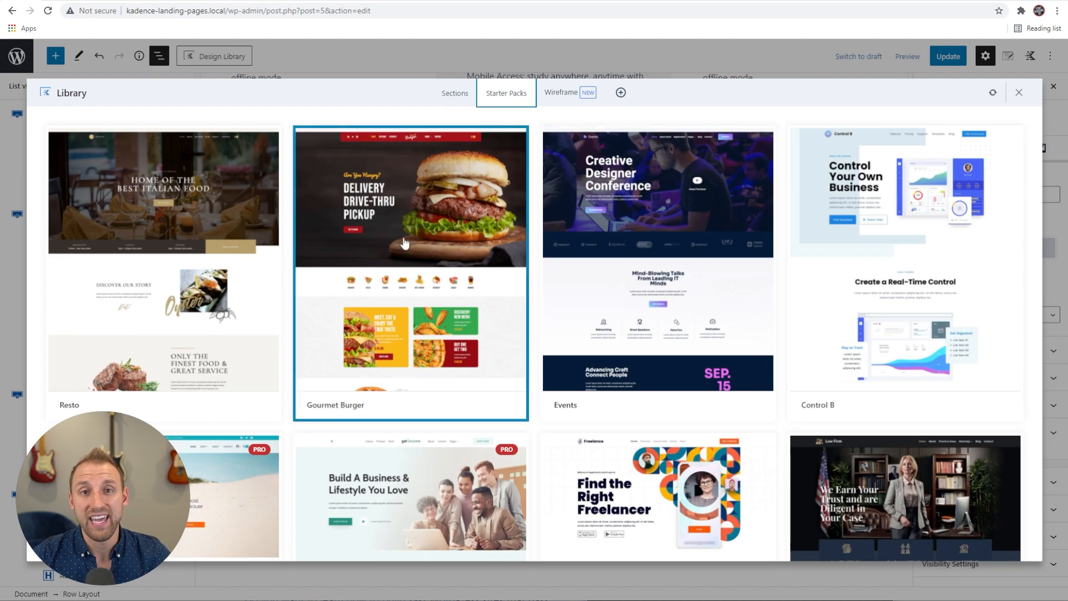
scroll(829, 255, "down", 2)
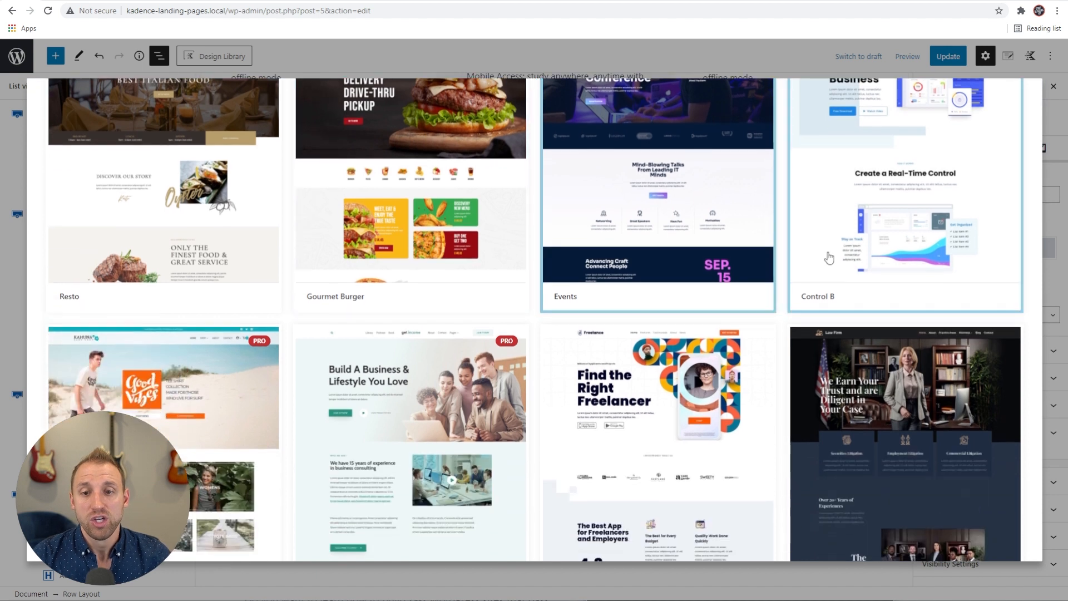
scroll(834, 321, "down", 4)
scroll(501, 256, "up", 6)
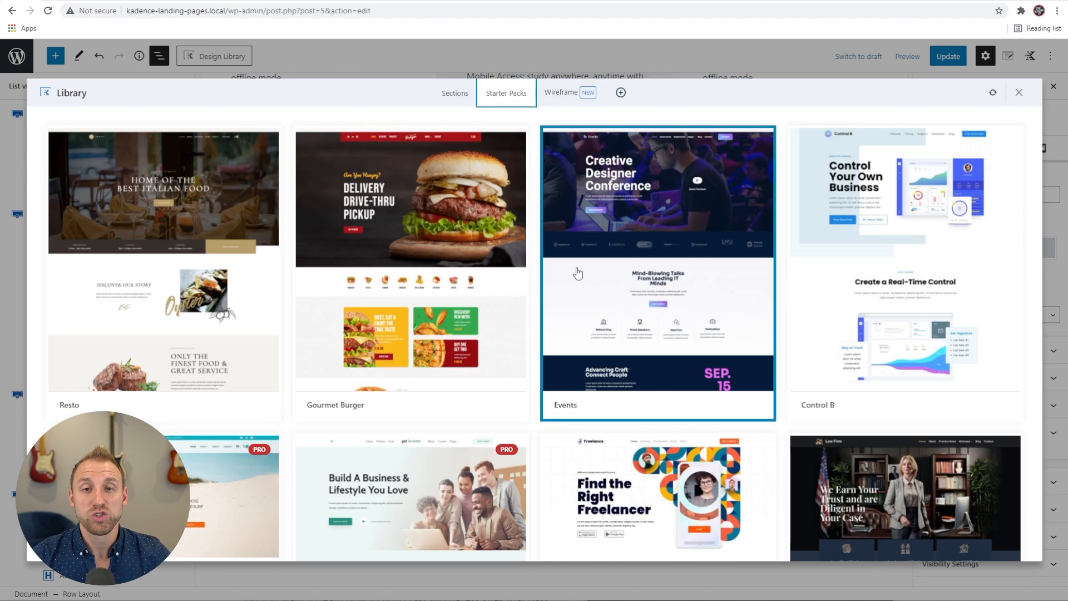
left_click(480, 289)
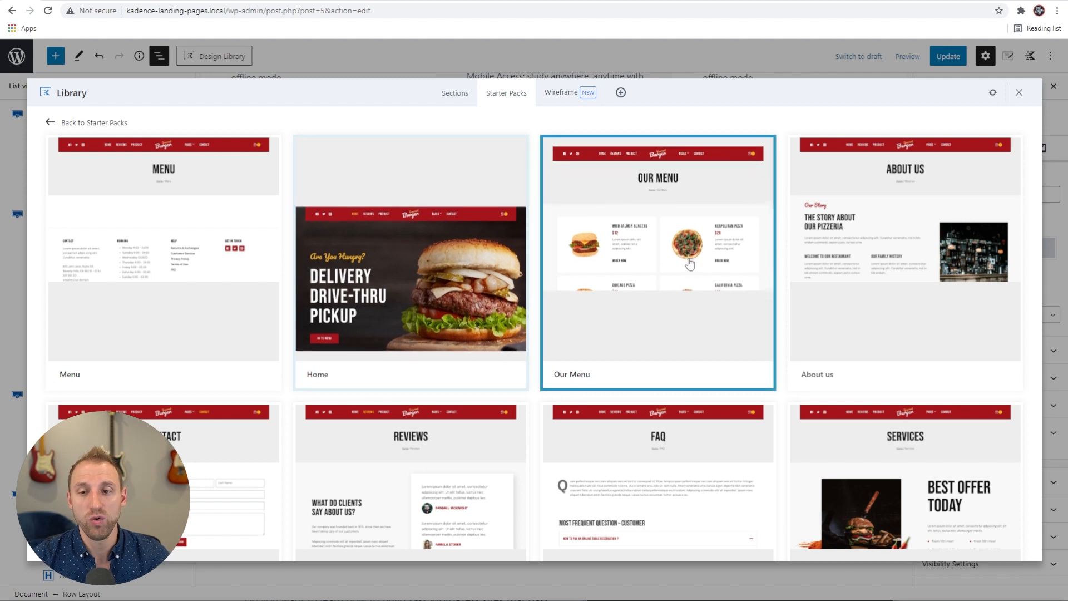
scroll(852, 245, "down", 4)
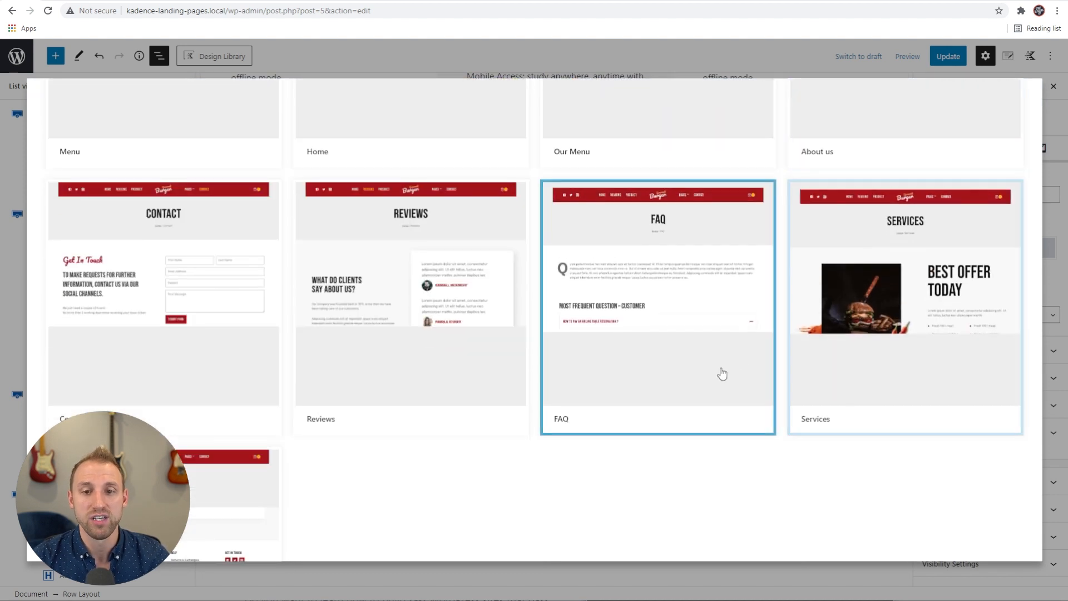
scroll(658, 360, "up", 4)
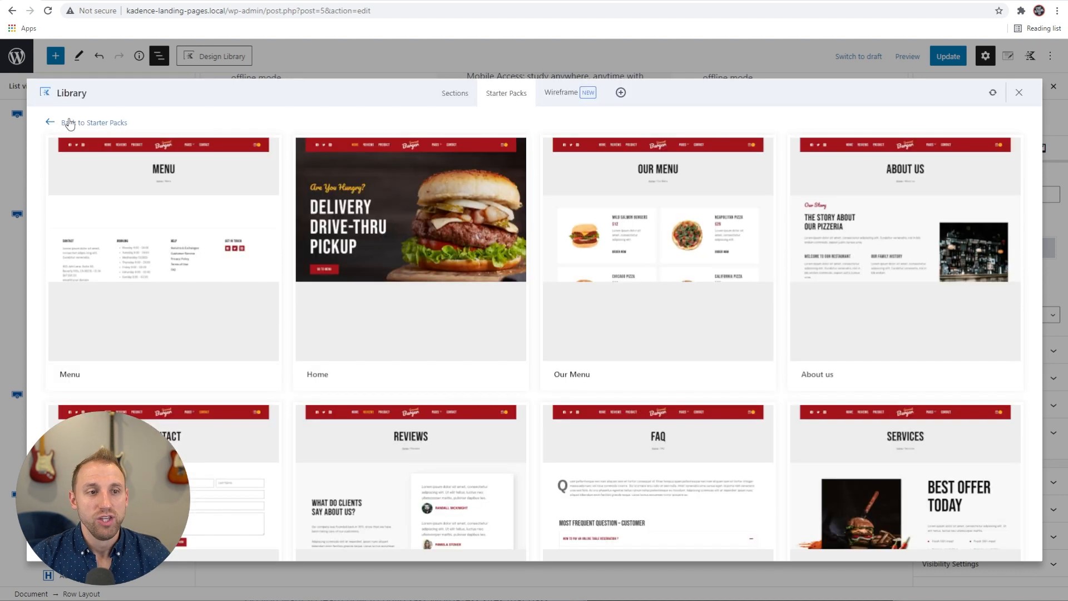
Return to the starter packs and examine the page templates in the Events pack
left_click(83, 123)
left_click(696, 236)
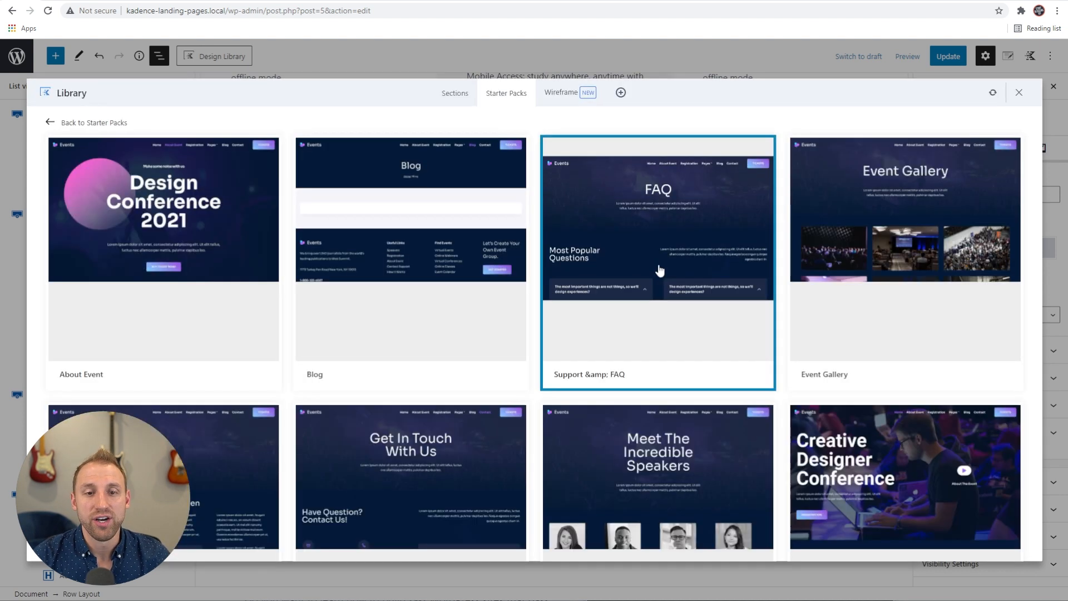
scroll(833, 286, "down", 1)
scroll(833, 286, "down", 2)
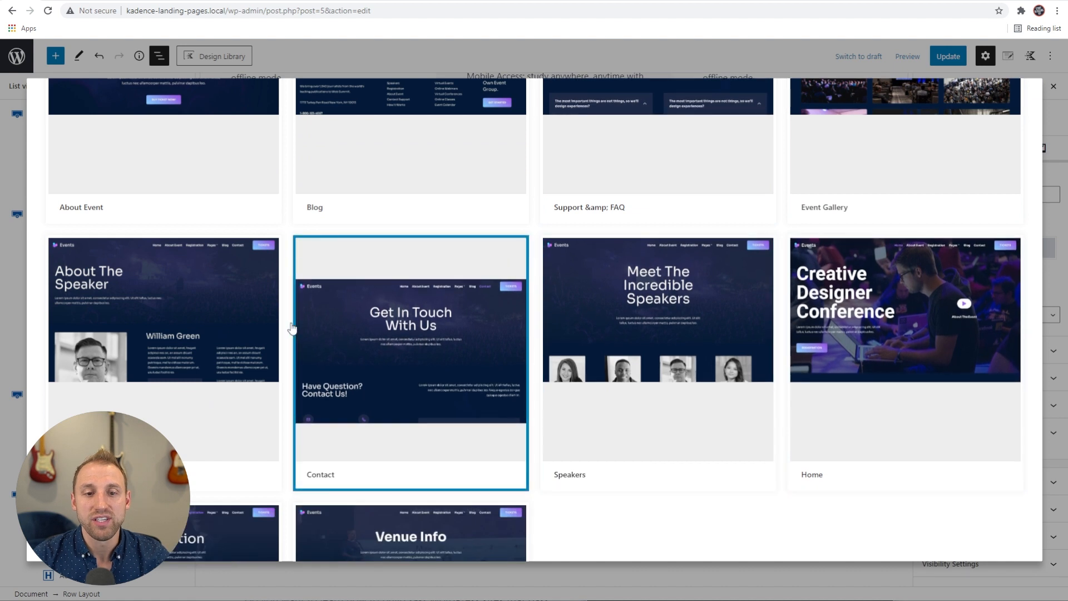
scroll(305, 328, "down", 1)
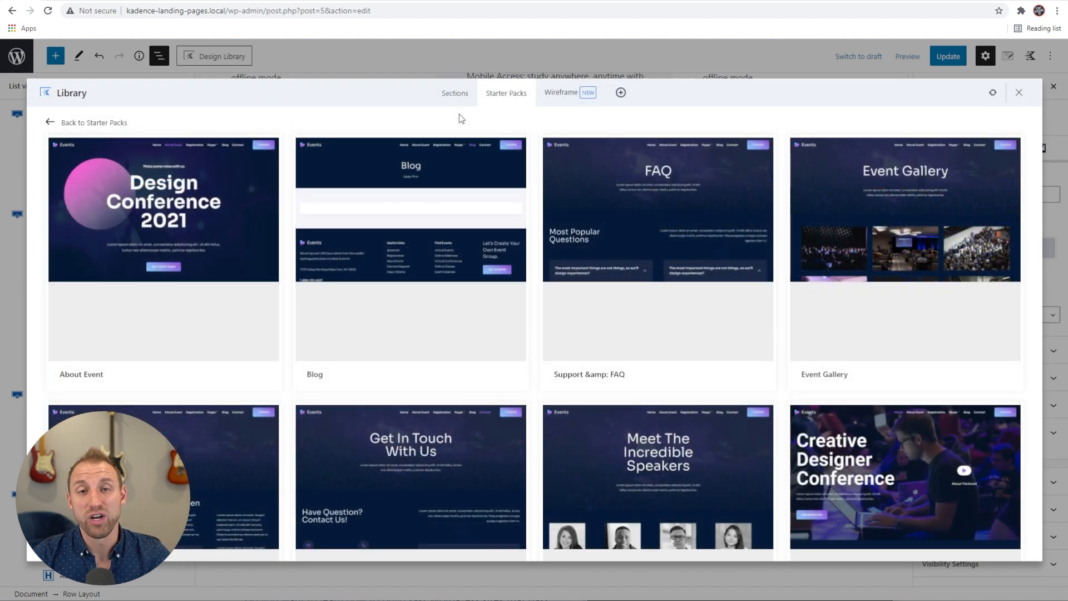
Insert the Idea, Prototype and Design wireframe template from the design library below the pricing table and review its rows
left_click(570, 95)
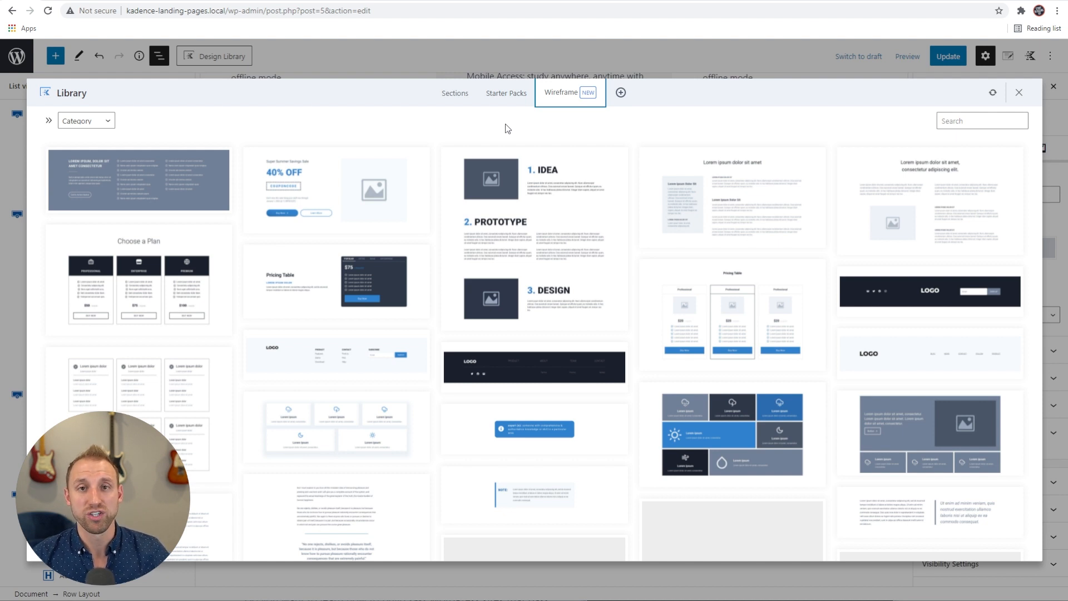
scroll(631, 228, "down", 1)
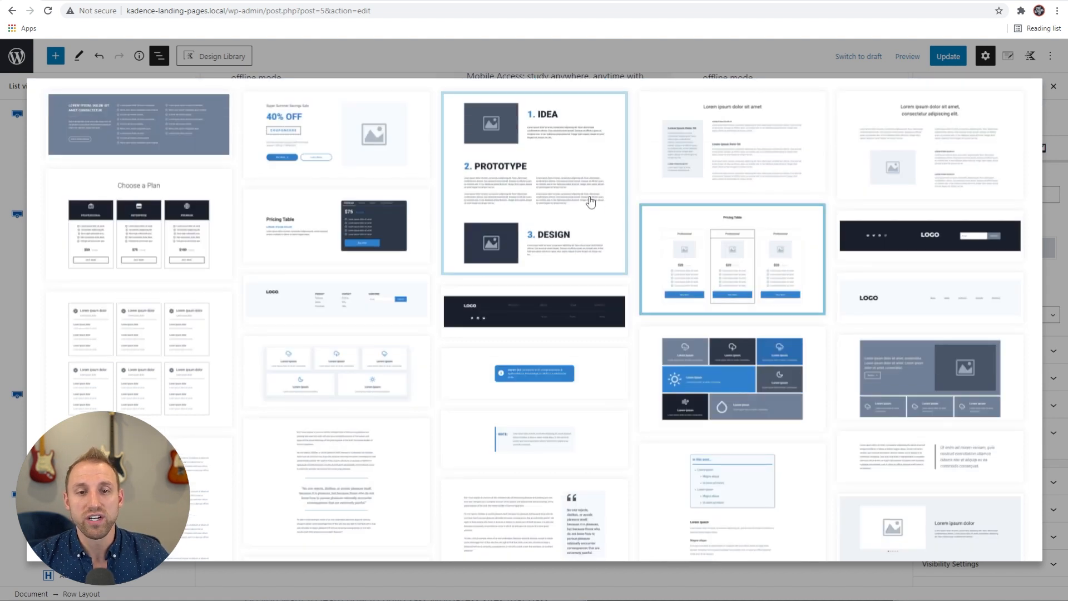
left_click(544, 187)
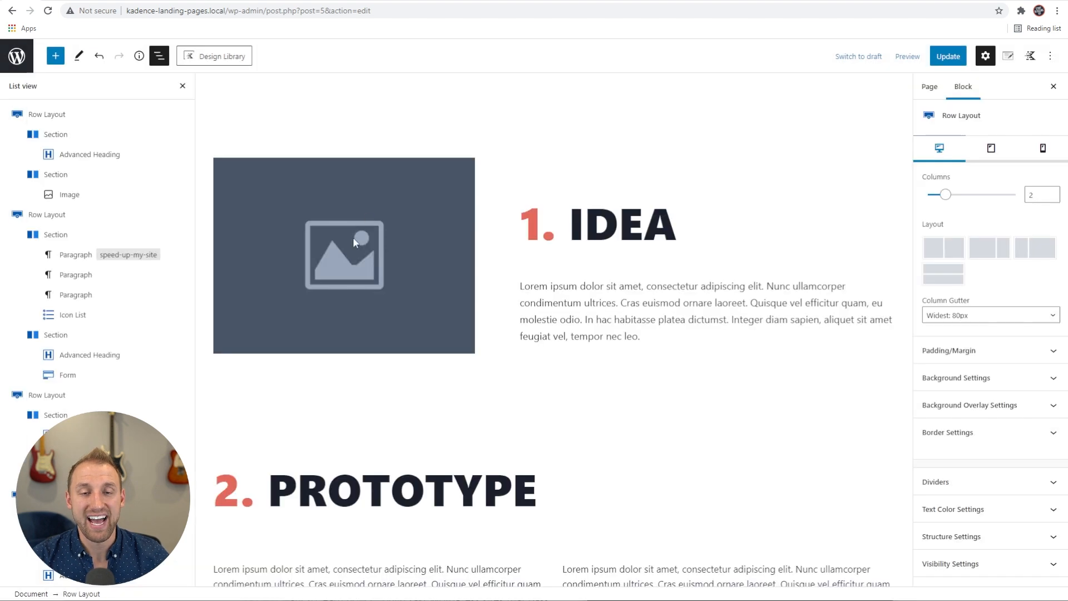
scroll(594, 177, "down", 5)
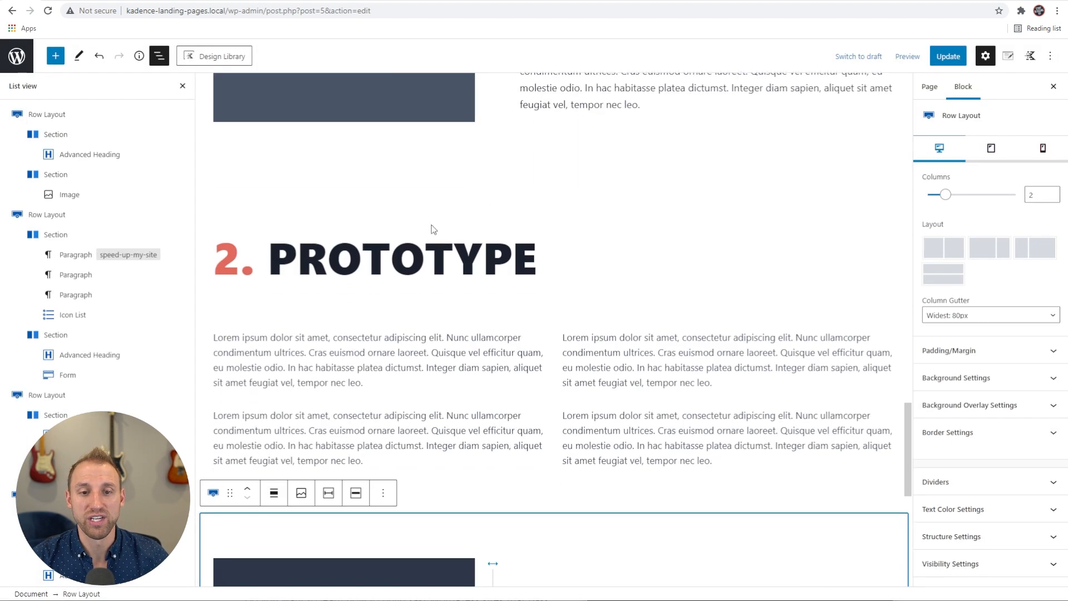
scroll(631, 293, "down", 4)
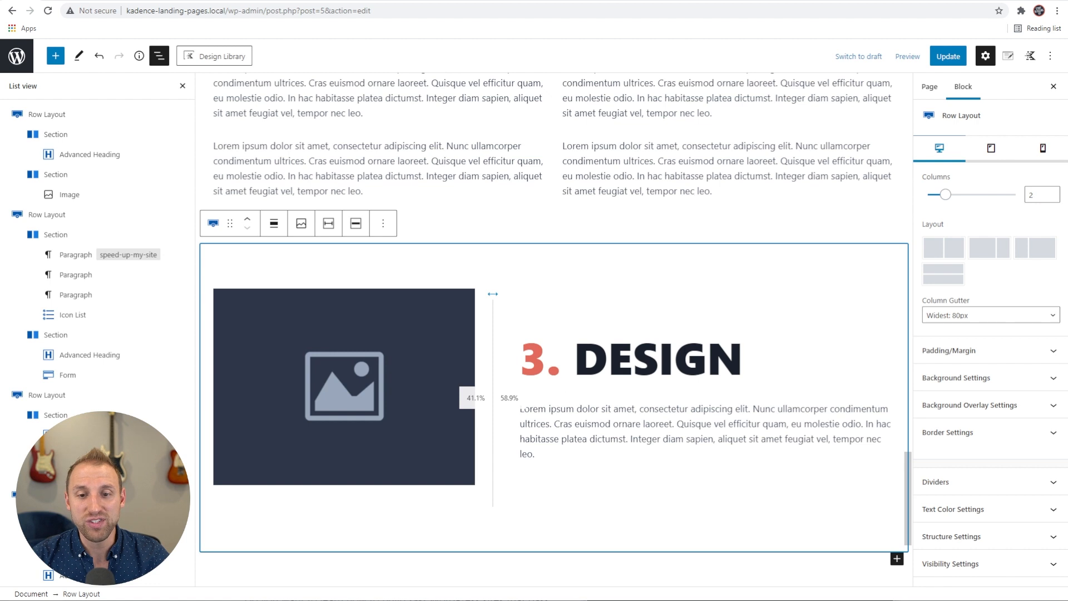
Open the Kadence Blocks Controls and compare the color palette with the colors of the inserted wireframe rows
left_click(1031, 57)
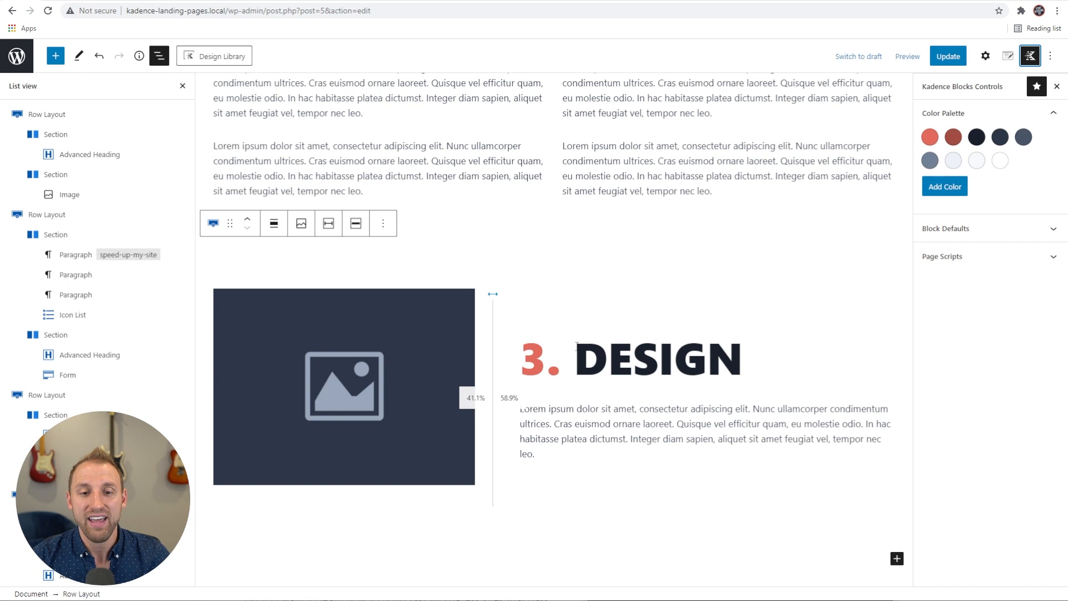
scroll(399, 365, "up", 5)
scroll(398, 366, "up", 5)
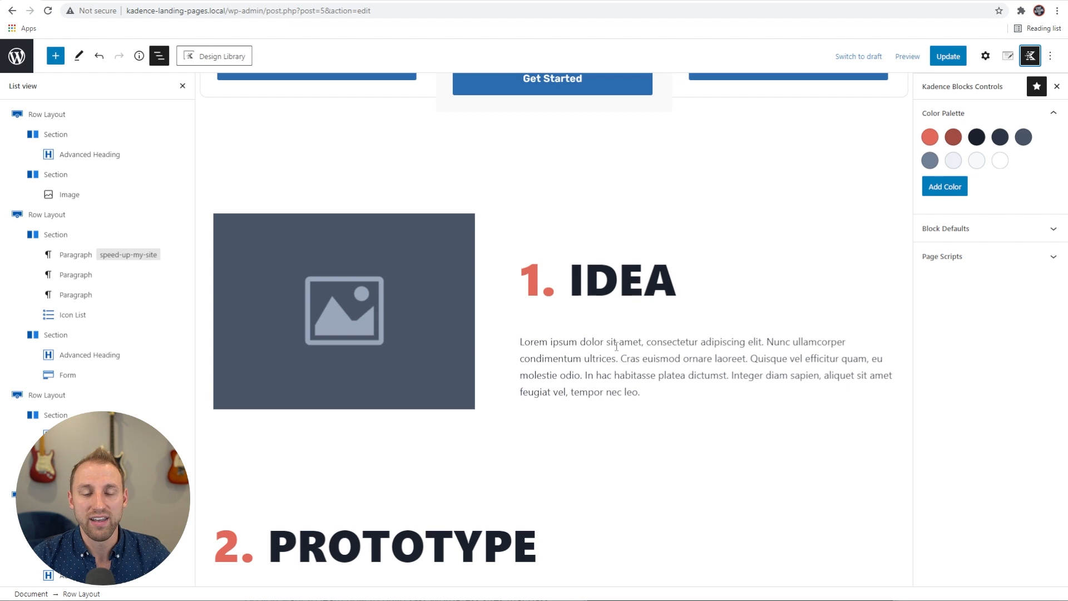
scroll(617, 347, "down", 1)
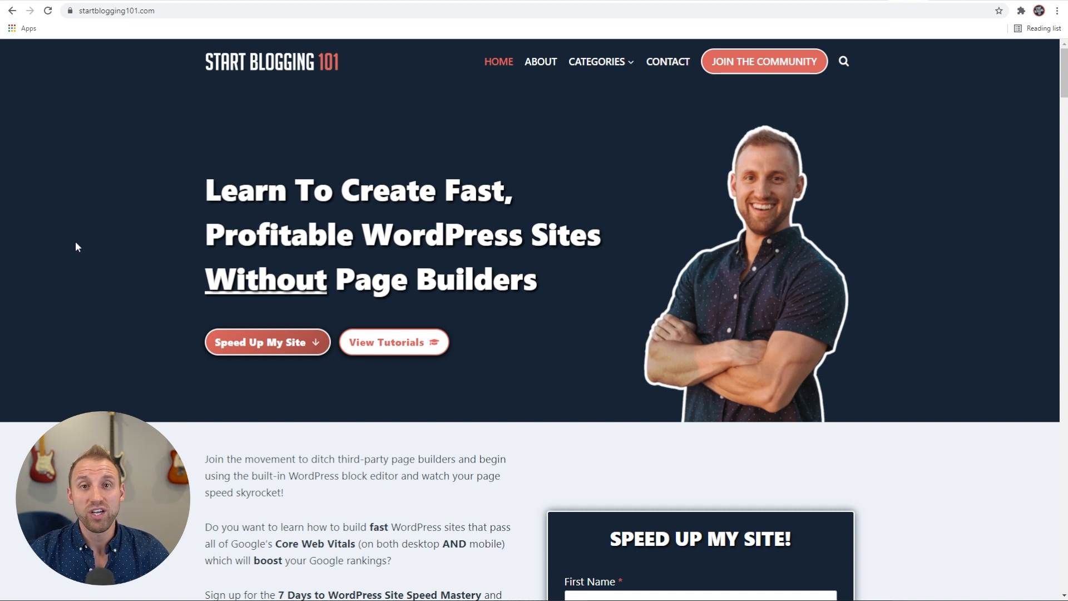
Review the hero and signup form sections of the live startblogging101.com home page
scroll(178, 310, "down", 5)
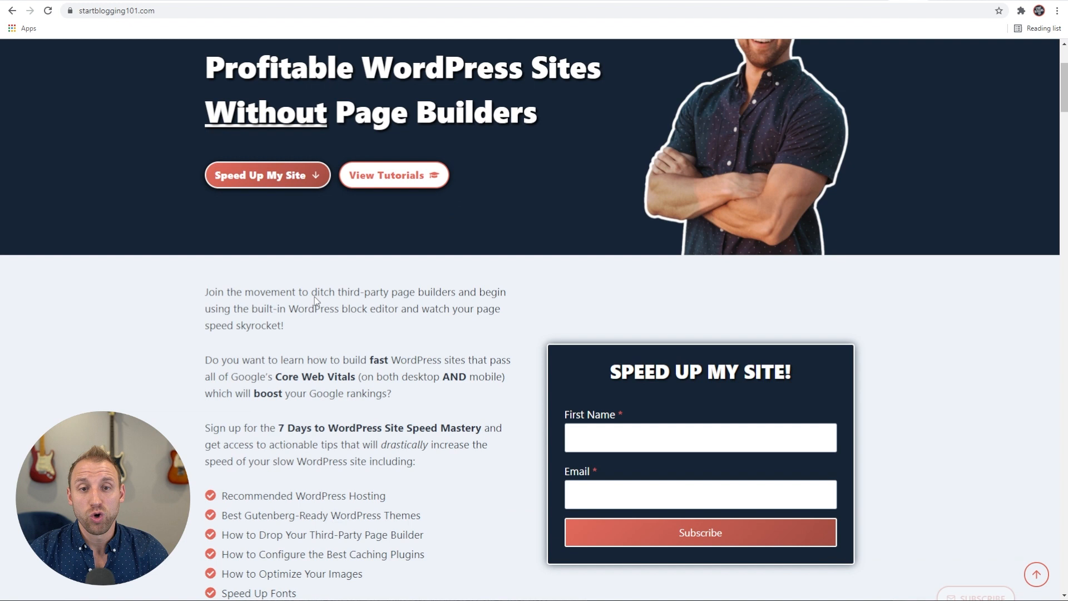